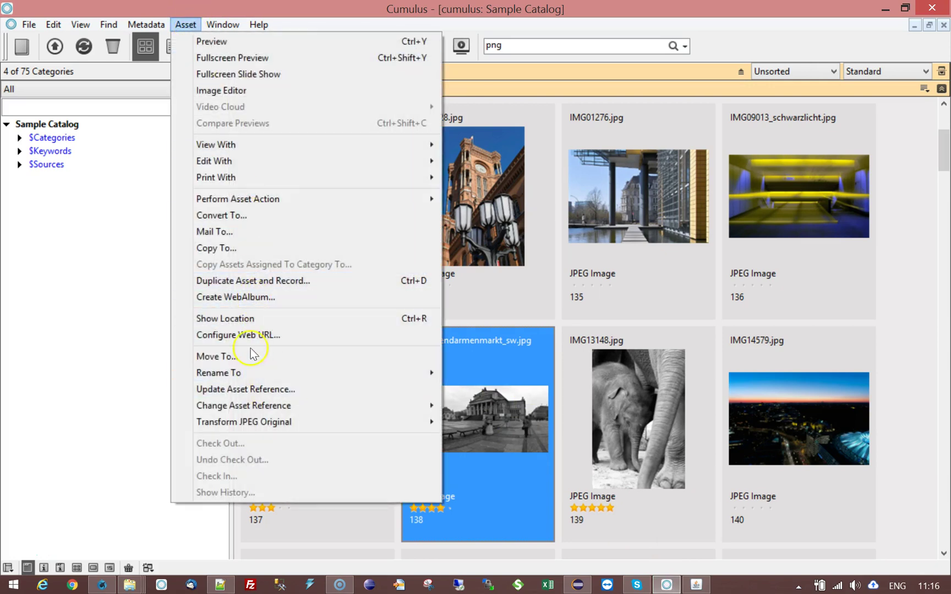
# Step: Open the Web URL configuration for Pano_Gendarmenmarkt_sw.jpg to examine its URL options, and close it without applying changes
pyautogui.click(245, 335)
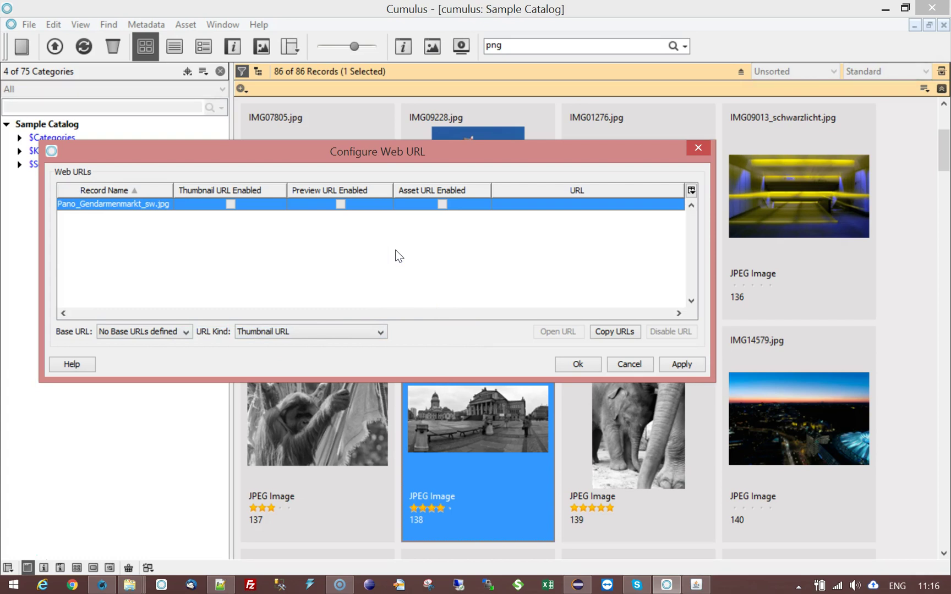
pyautogui.moveTo(398, 153); pyautogui.dragTo(455, 182)
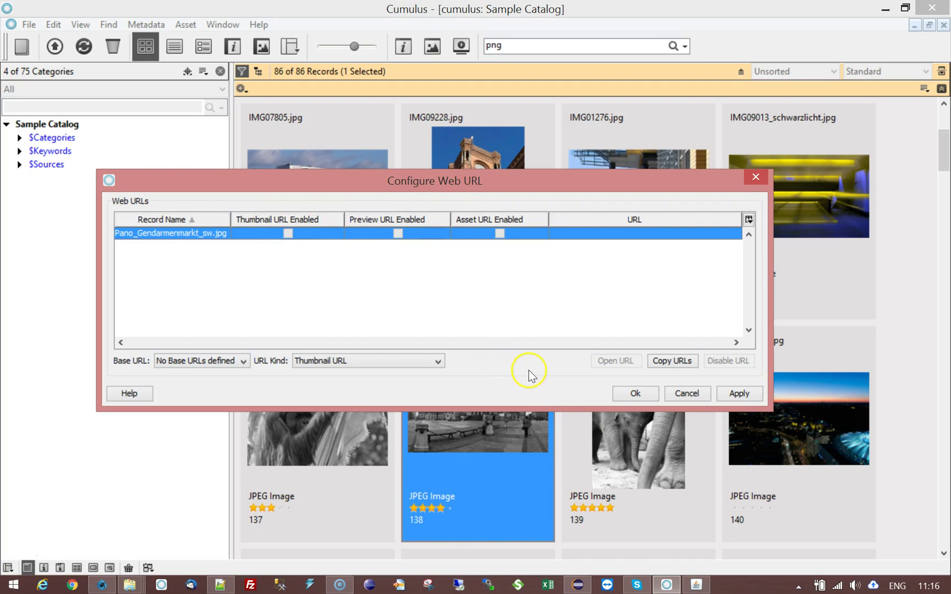
pyautogui.click(700, 394)
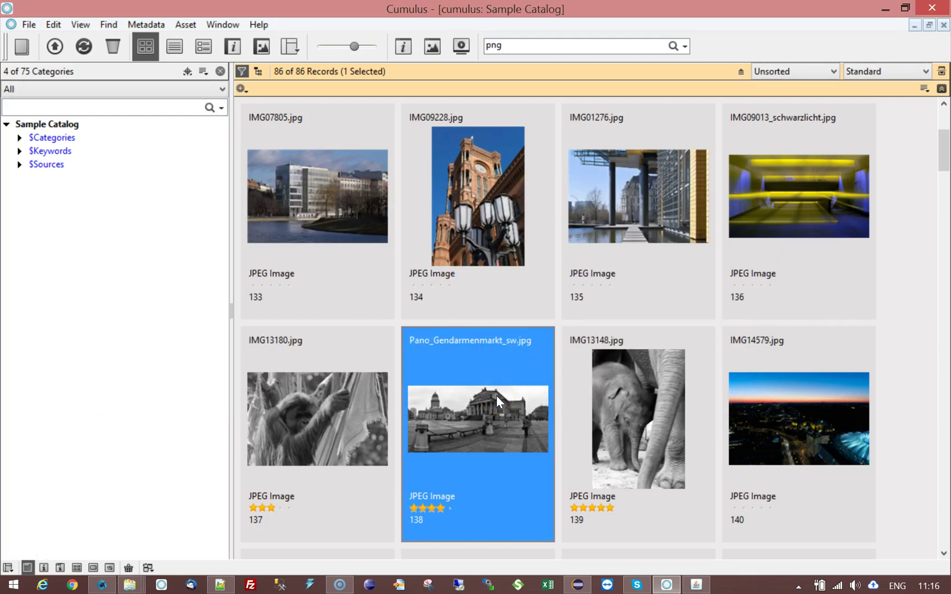
pyautogui.moveTo(497, 401)
pyautogui.mouseDown()
pyautogui.moveTo(463, 410)
pyautogui.moveTo(387, 382)
pyautogui.moveTo(439, 407)
pyautogui.moveTo(478, 404)
pyautogui.mouseUp()
pyautogui.moveTo(486, 393); pyautogui.dragTo(491, 393)
# Step: Switch to Firefox and select the address of the displayed go4direct image
pyautogui.moveTo(101, 584)
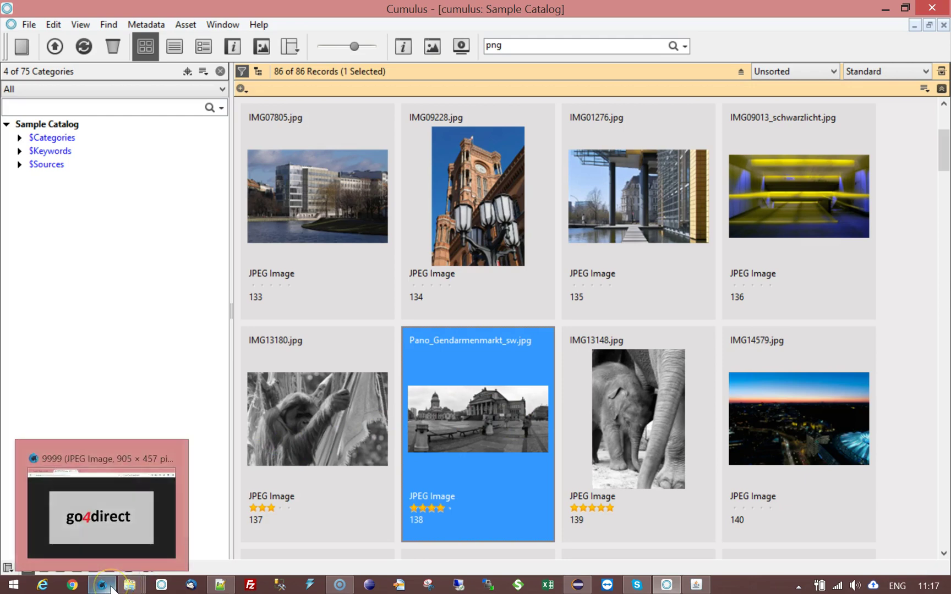
pyautogui.click(146, 565)
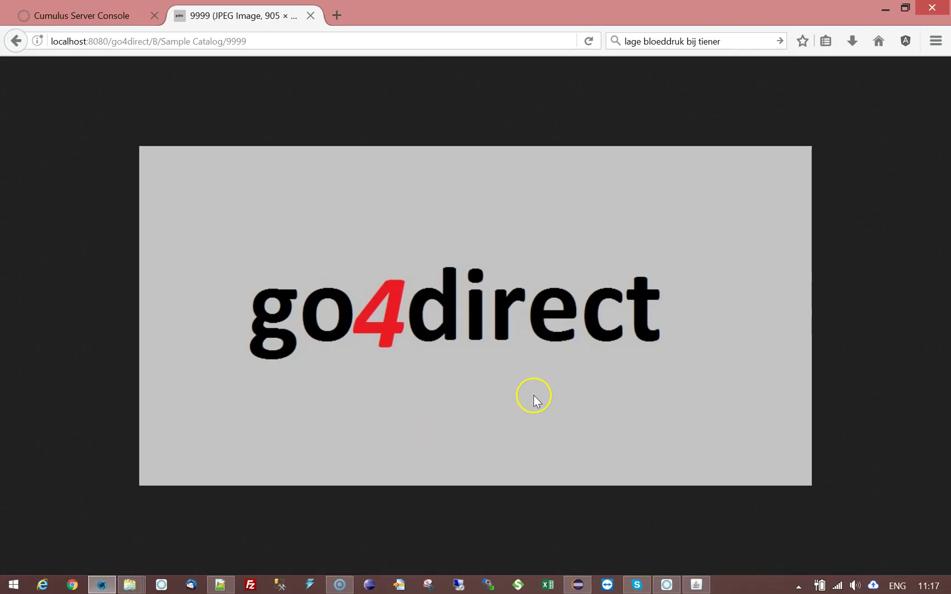
pyautogui.click(285, 41)
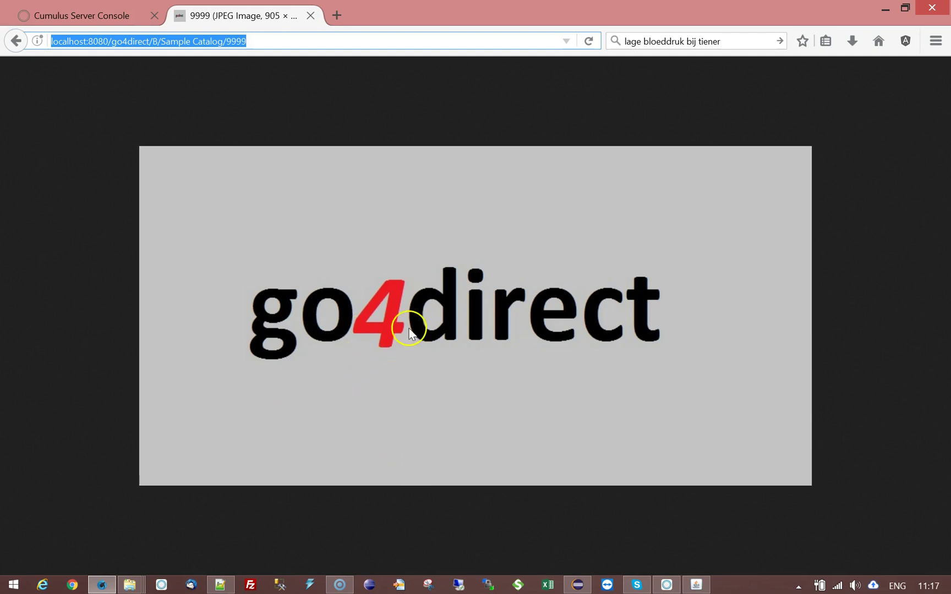
# Step: Switch to go4direct-config.xml in Notepad++ and examine the server, user and log path settings near its beginning
pyautogui.click(220, 587)
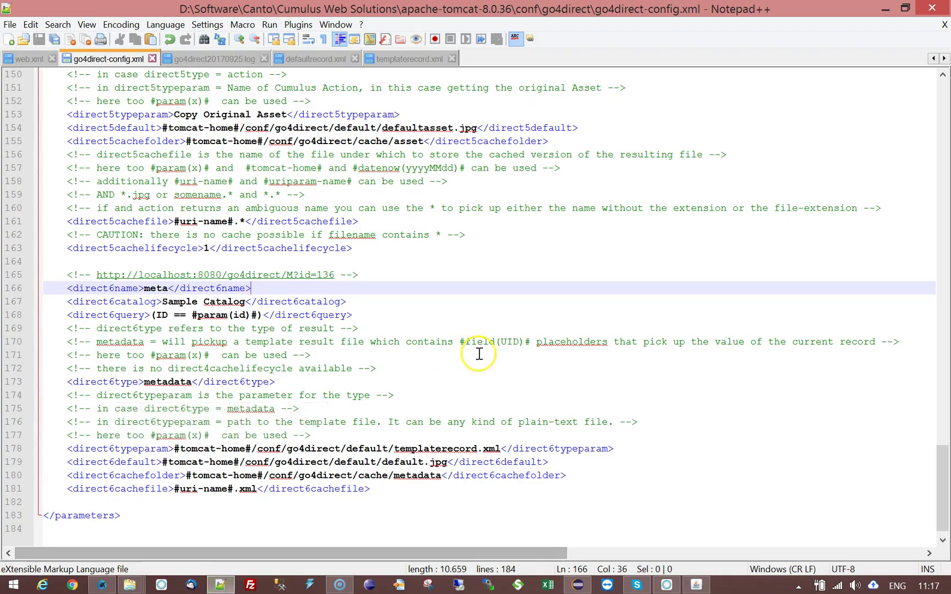
pyautogui.scroll(7, 495, 350)
pyautogui.moveTo(943, 440); pyautogui.dragTo(942, 116)
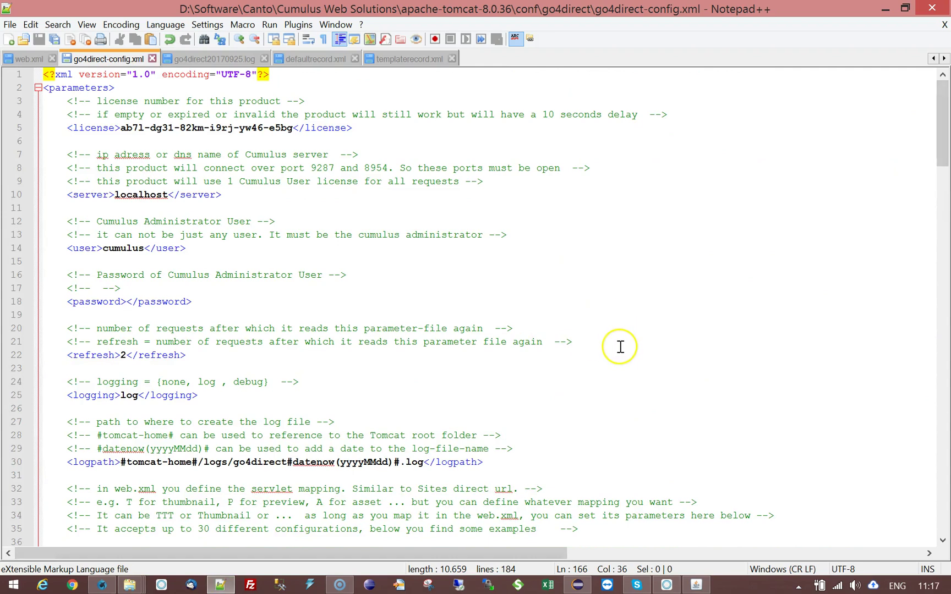
pyautogui.scroll(-2, 616, 344)
pyautogui.doubleClick(142, 114)
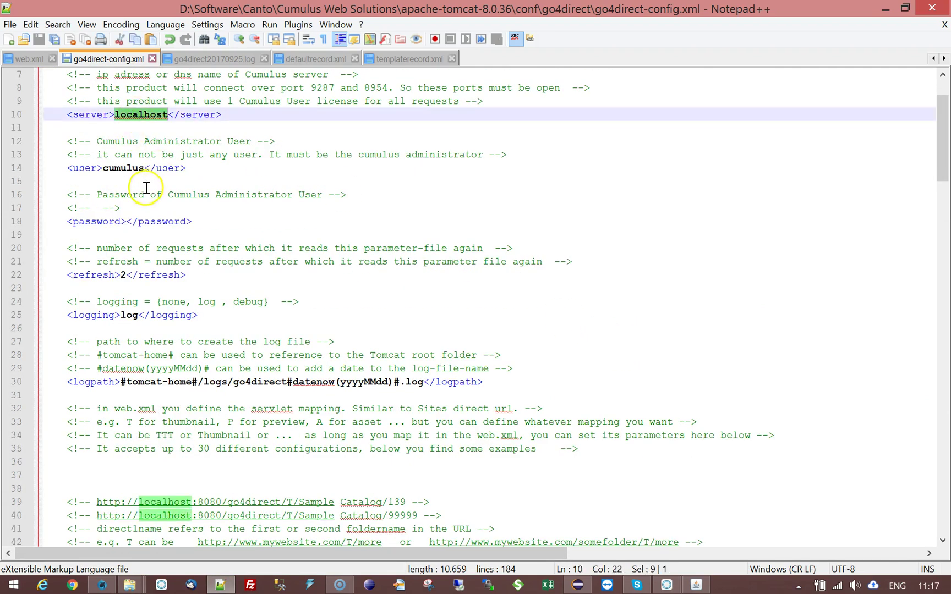
pyautogui.doubleClick(128, 169)
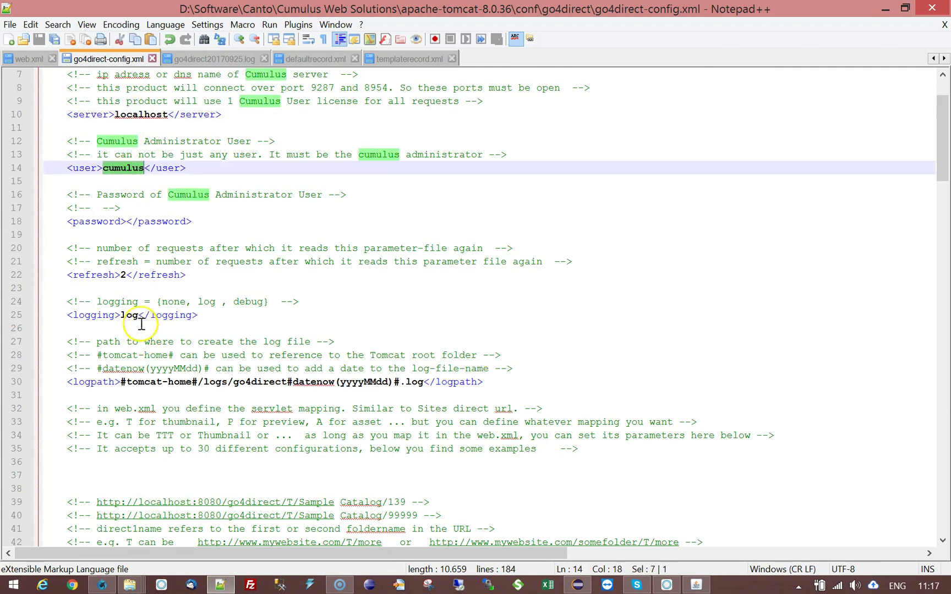
pyautogui.click(118, 383)
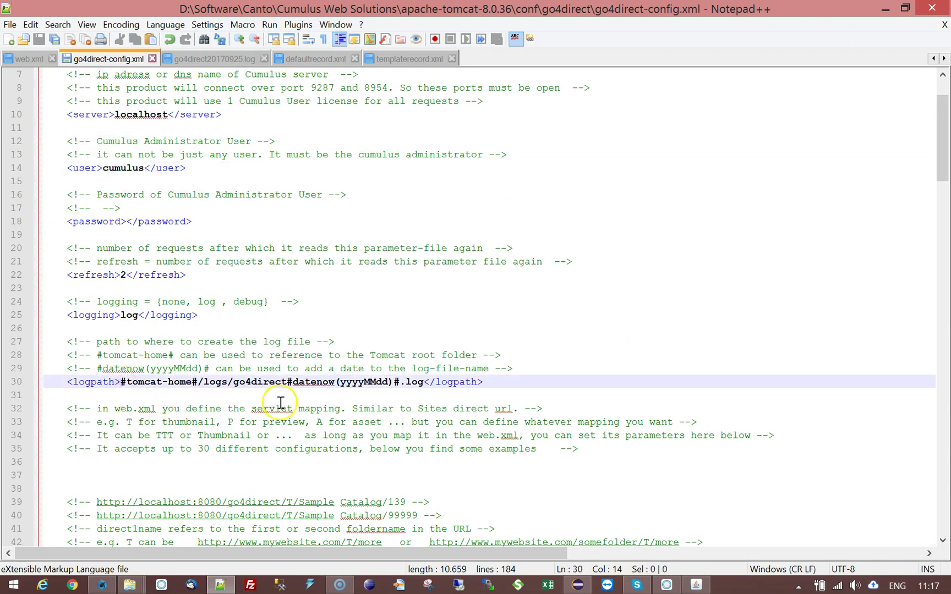
pyautogui.scroll(-3, 281, 404)
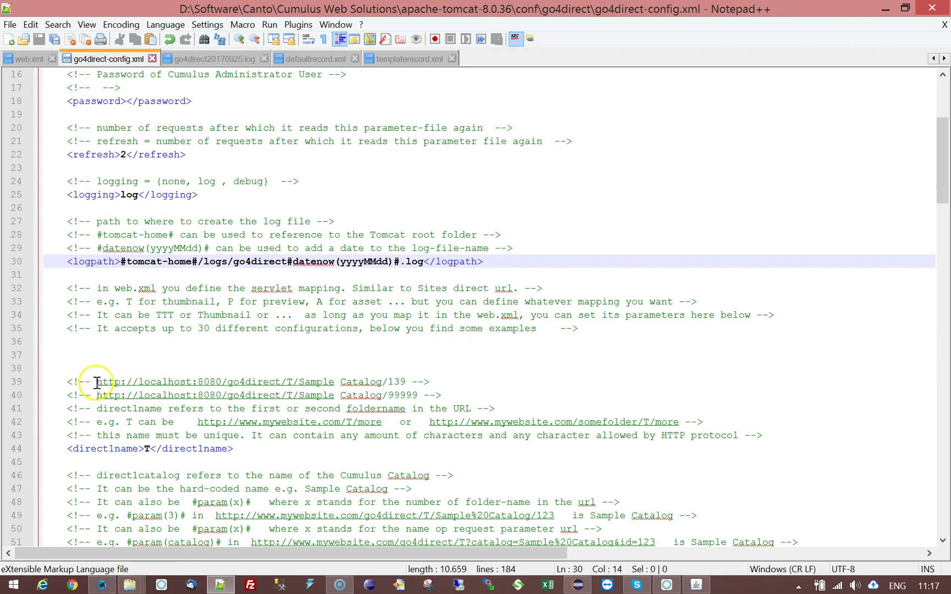
pyautogui.moveTo(96, 382); pyautogui.dragTo(407, 382)
pyautogui.hotkey('ctrl', 'c')
pyautogui.click(101, 585)
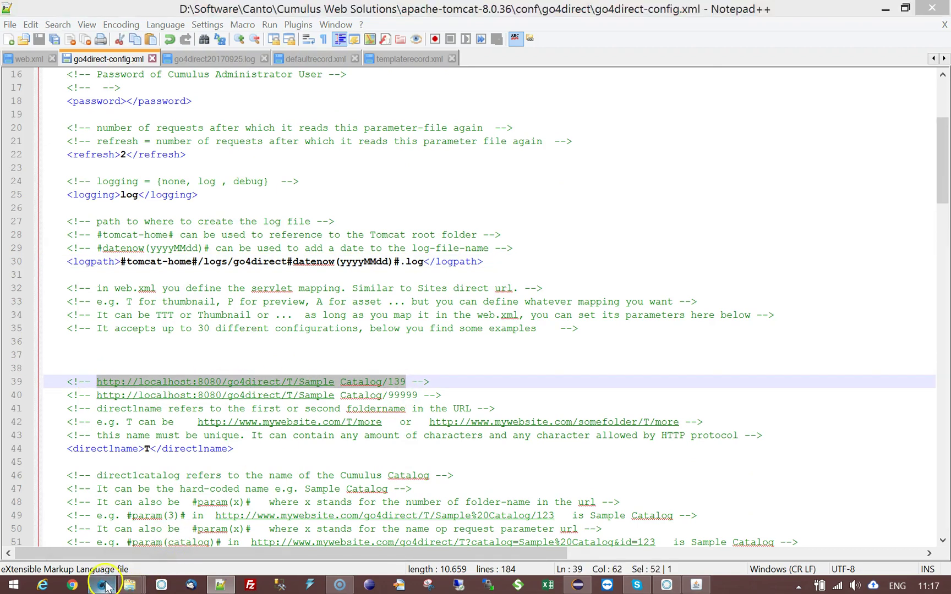
pyautogui.click(213, 40)
pyautogui.hotkey('ctrl', 'v')
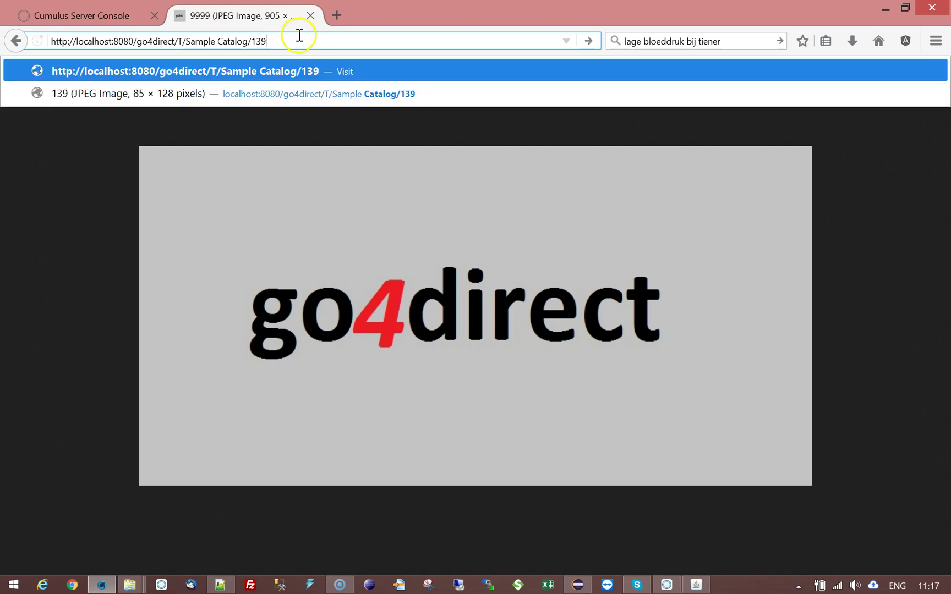
pyautogui.press('Return')
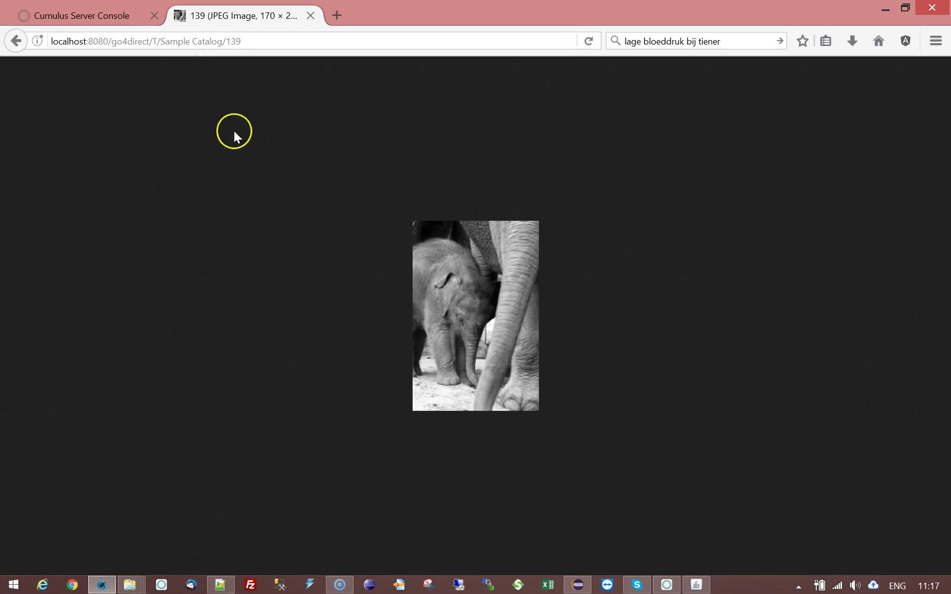
# Step: Change the record ID in the address to 140 and load that record's thumbnail
pyautogui.click(252, 39)
pyautogui.click(255, 43)
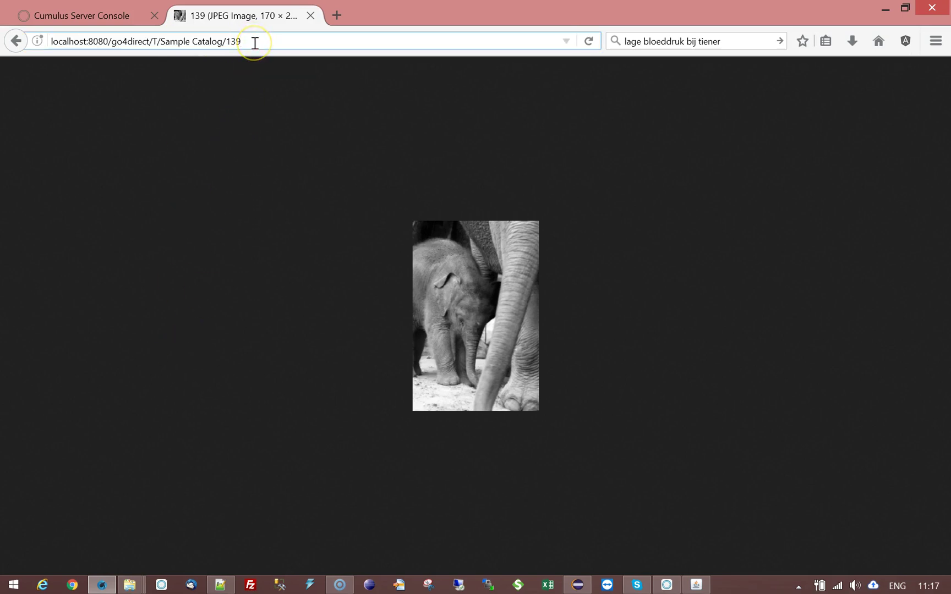
pyautogui.press('BackSpace')
pyautogui.press('BackSpace')
pyautogui.write('40')
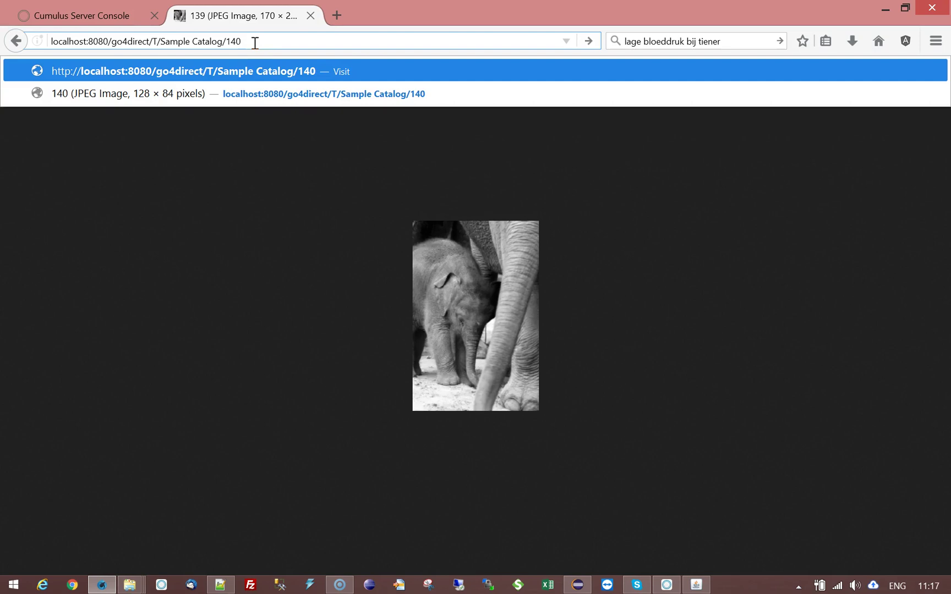
pyautogui.press('Return')
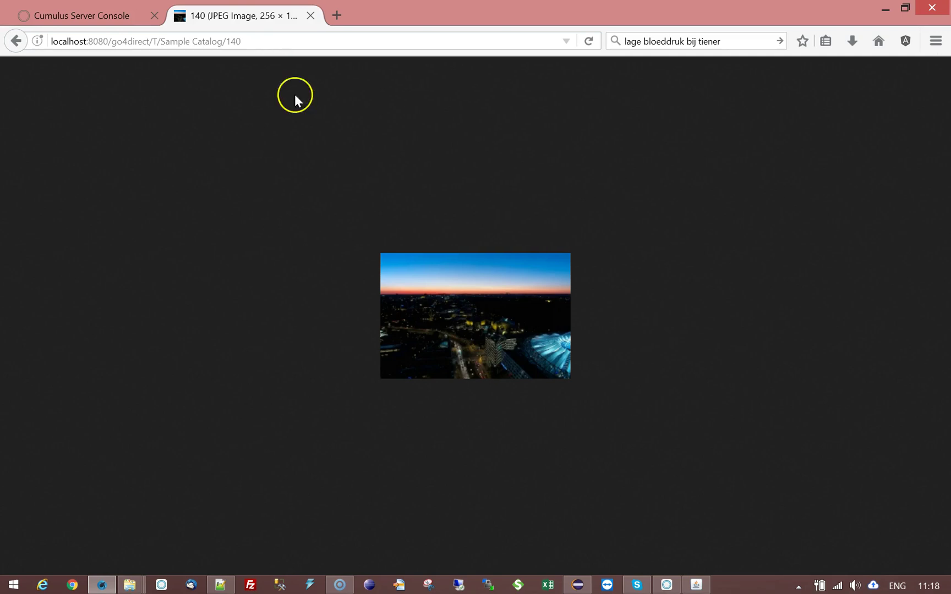
# Step: Replace the T folder in the address with B and load localhost:8080/go4direct/B/Sample Catalog/140
pyautogui.click(156, 44)
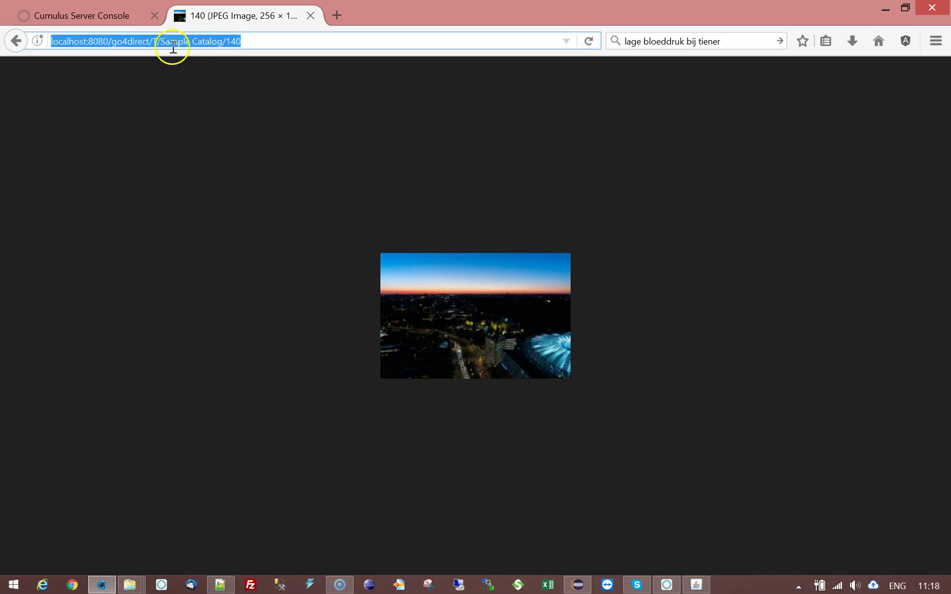
pyautogui.click(158, 43)
pyautogui.hotkey('shift', 'Left')
pyautogui.write('B')
pyautogui.press('Right')
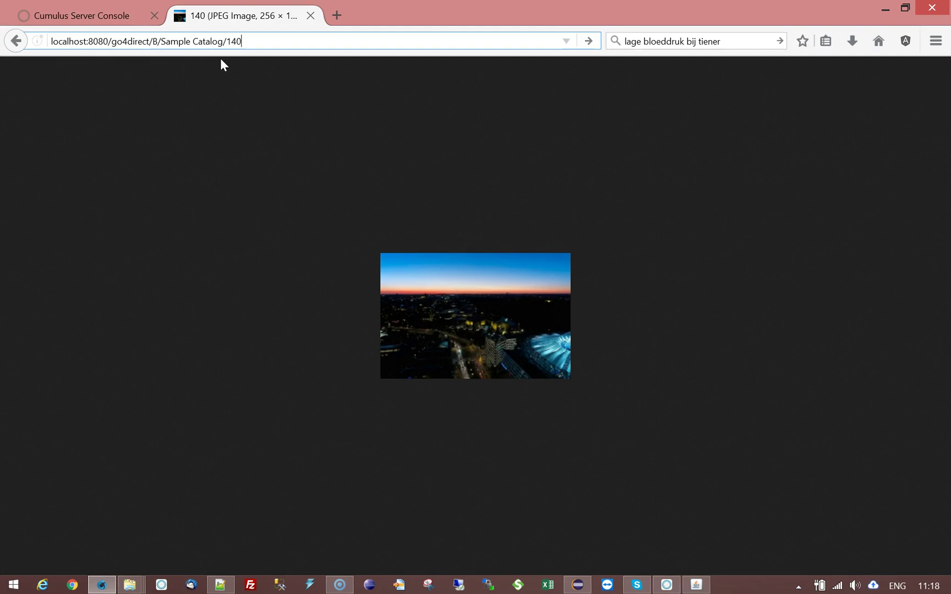
pyautogui.press('Return')
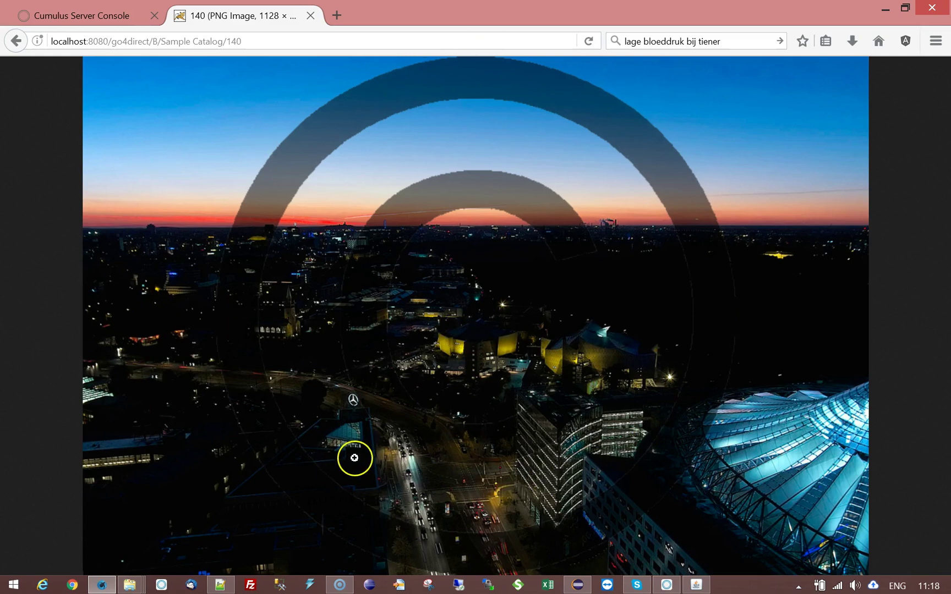
# Step: Change the record ID in the B address to 141 and load that image
pyautogui.click(278, 39)
pyautogui.click(282, 41)
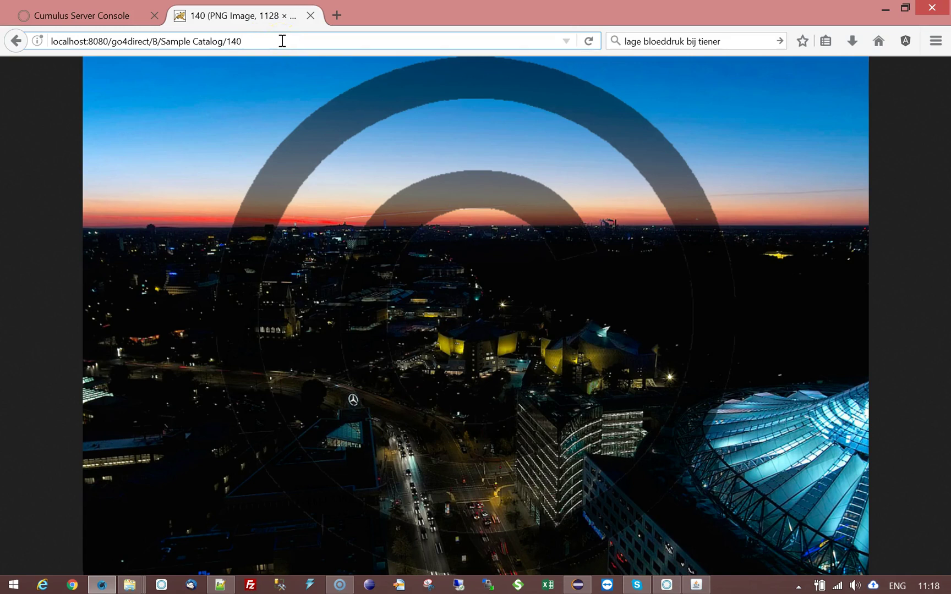
pyautogui.press('BackSpace')
pyautogui.write('1')
pyautogui.press('Return')
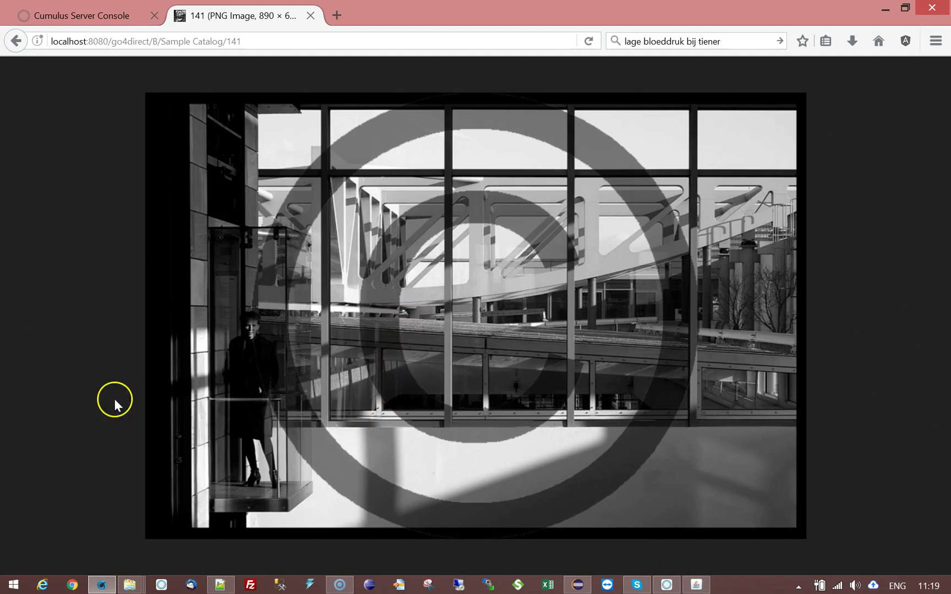
# Step: Return to go4direct-config.xml in Notepad++ and examine the server address and administrator user values at its start
pyautogui.click(219, 589)
pyautogui.click(529, 355)
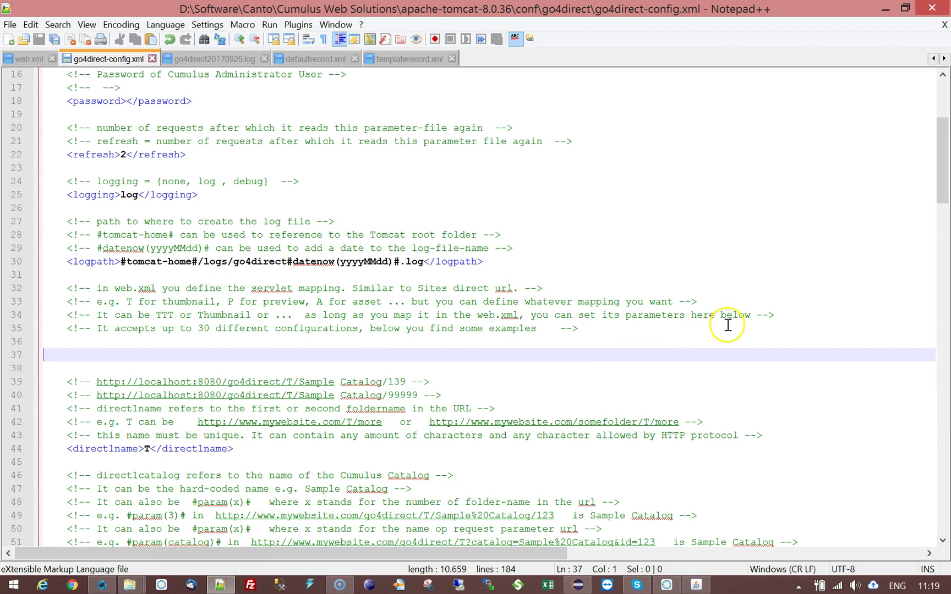
pyautogui.scroll(5, 728, 326)
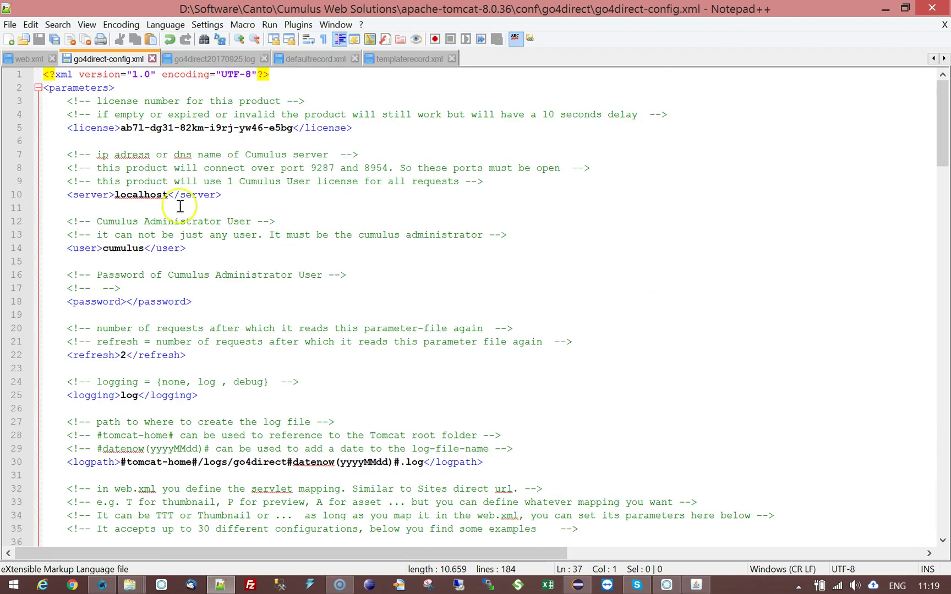
pyautogui.doubleClick(141, 195)
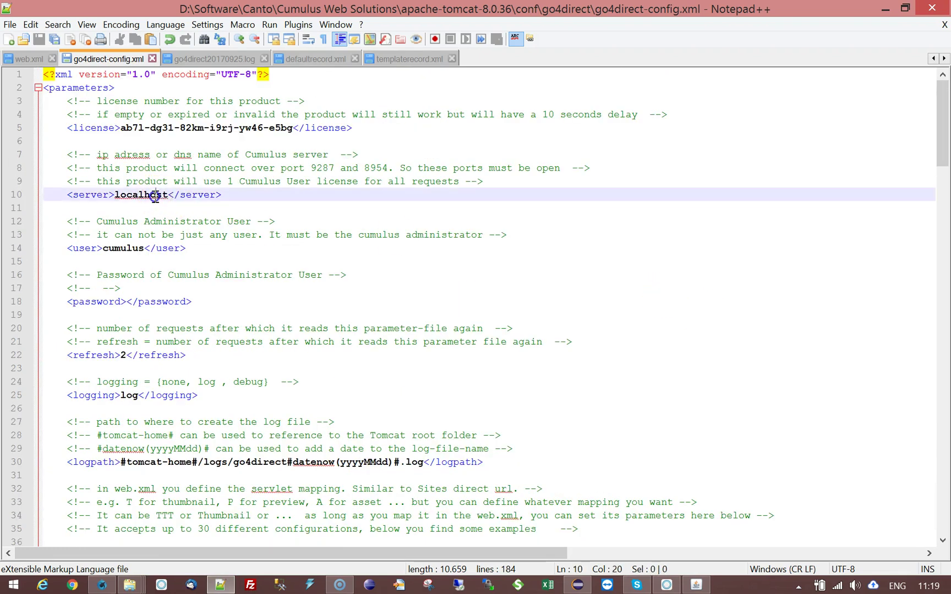
pyautogui.click(238, 192)
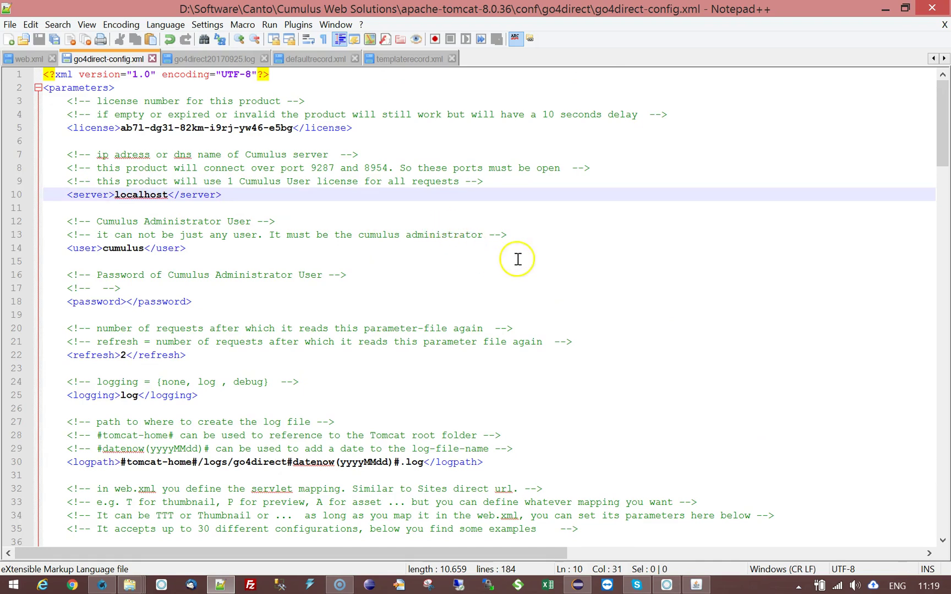
pyautogui.doubleClick(124, 249)
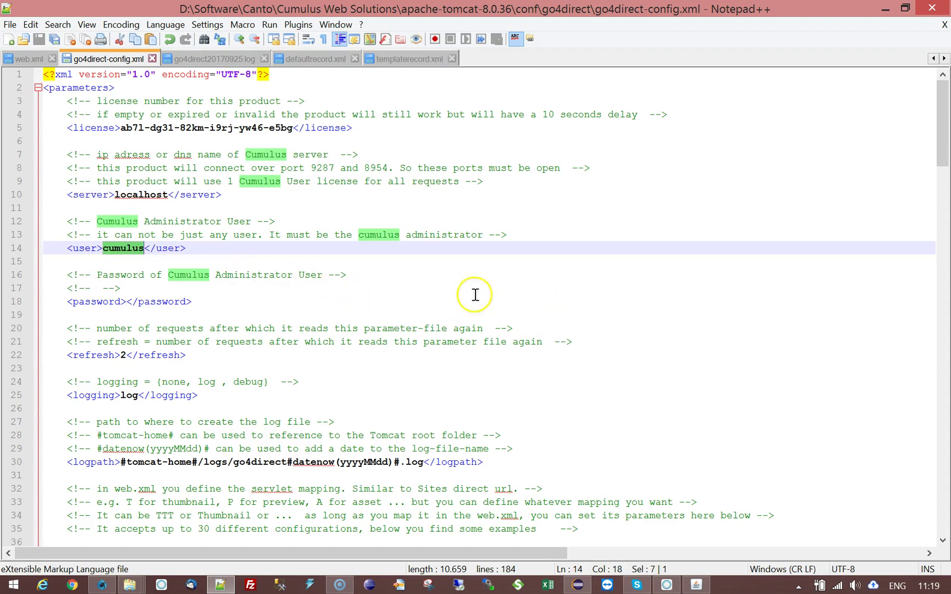
pyautogui.click(435, 288)
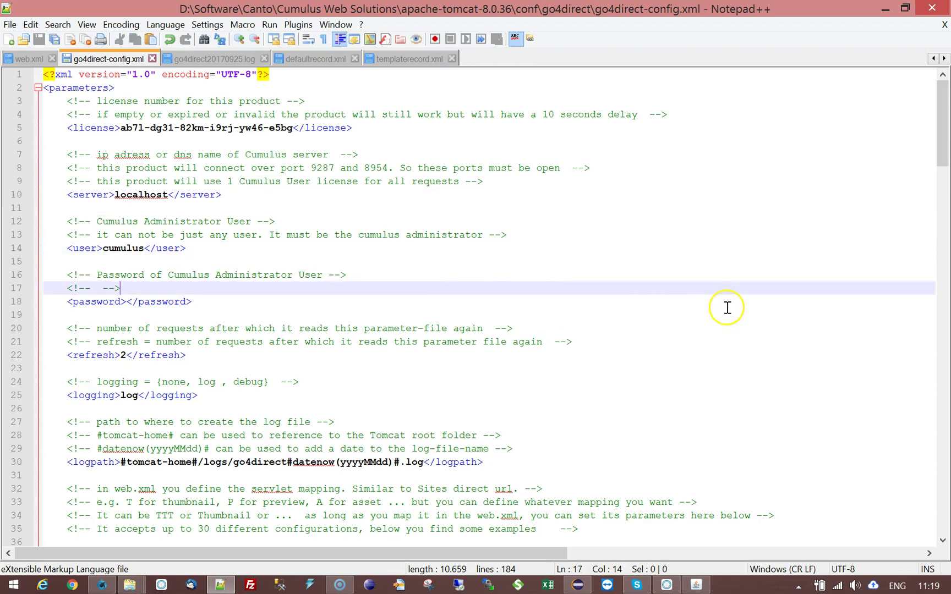
# Step: Highlight the two required port numbers in the server comment, and the value of the license element
pyautogui.doubleClick(323, 168)
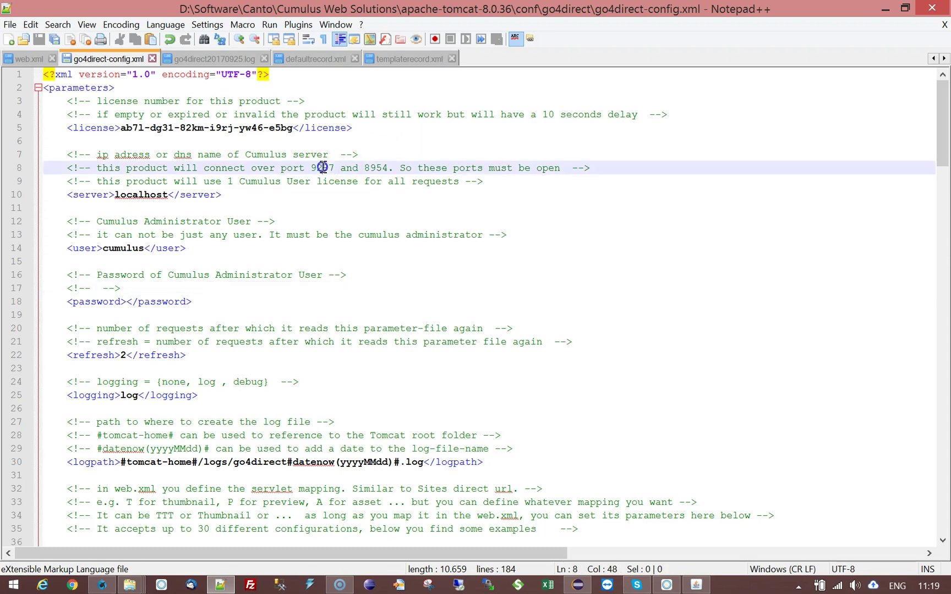
pyautogui.doubleClick(376, 168)
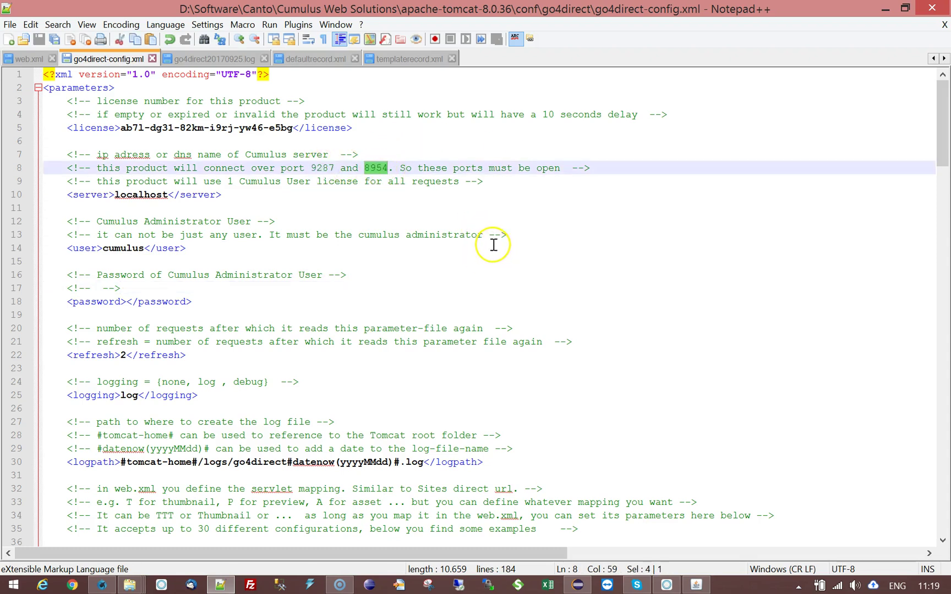
pyautogui.click(120, 127)
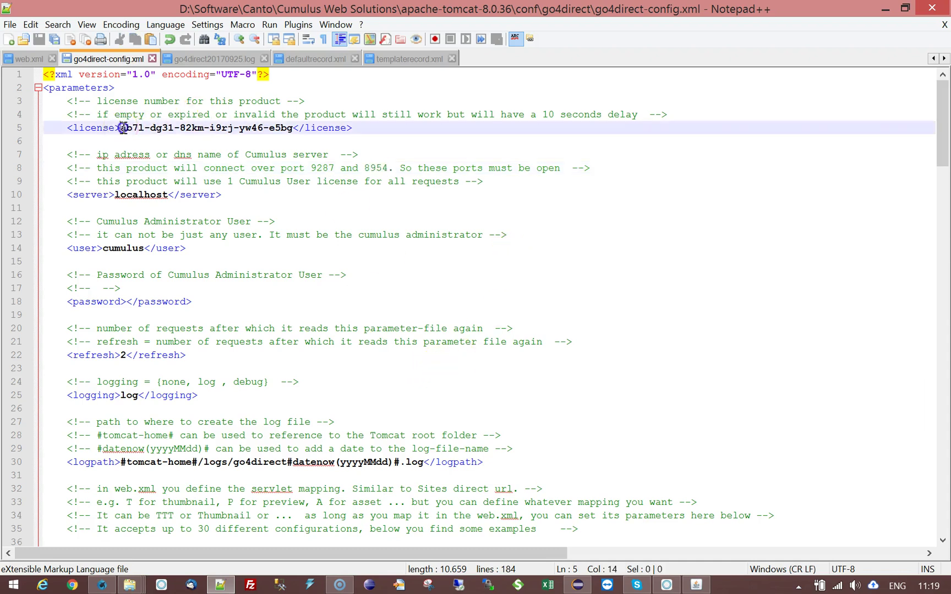
pyautogui.moveTo(120, 128); pyautogui.dragTo(286, 125)
pyautogui.click(262, 248)
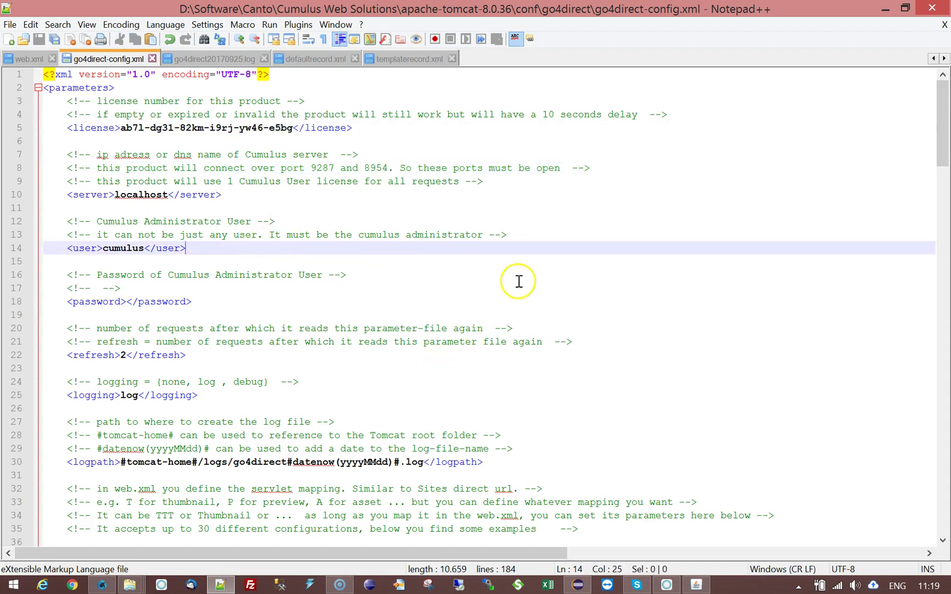
# Step: Highlight the value of the refresh element to examine how often the parameter file is read again
pyautogui.scroll(-2, 520, 275)
pyautogui.scroll(-2, 522, 276)
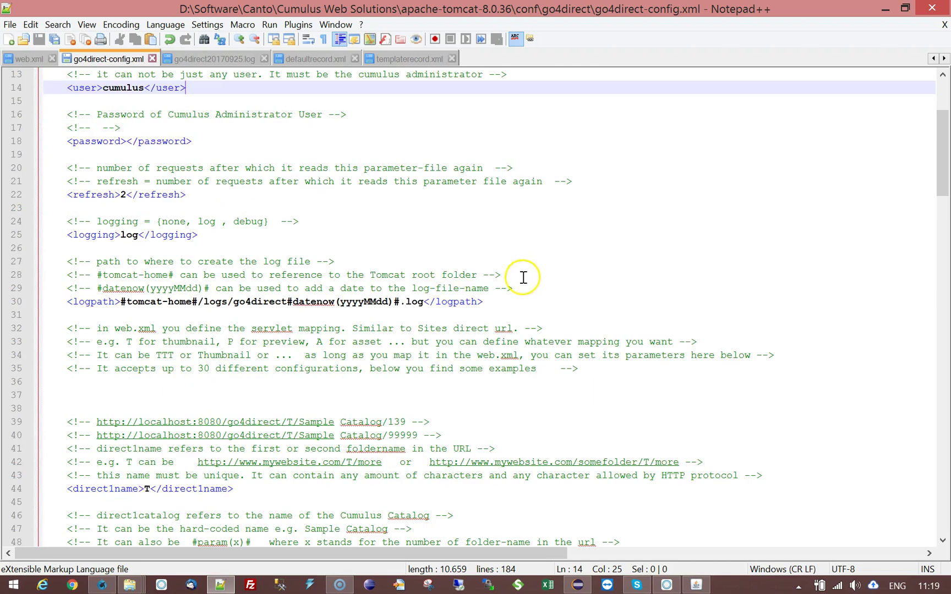
pyautogui.doubleClick(124, 195)
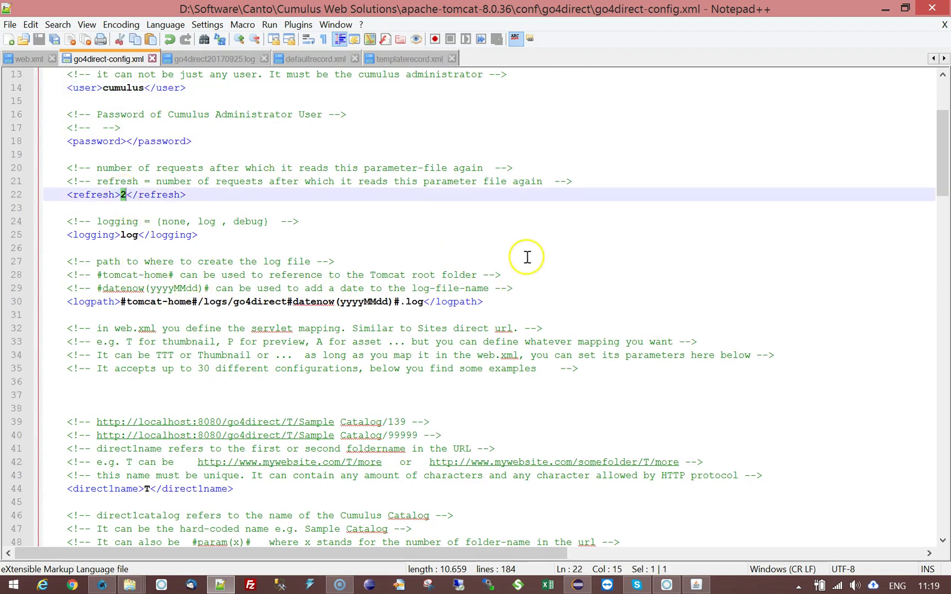
# Step: Highlight the comment explaining the refresh setting, set the refresh element to 999999, and save the configuration file
pyautogui.moveTo(363, 168); pyautogui.dragTo(453, 169)
pyautogui.click(420, 184)
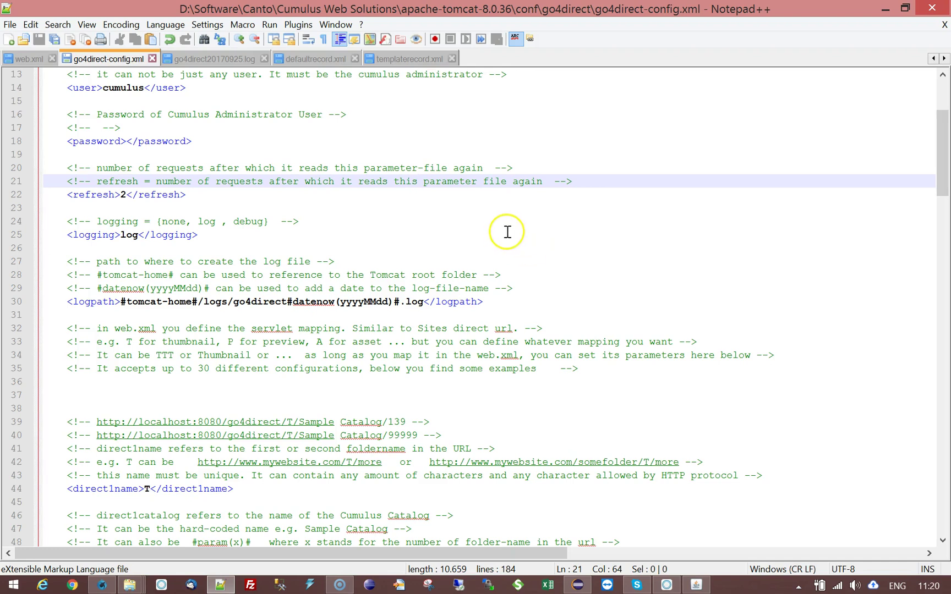
pyautogui.click(122, 194)
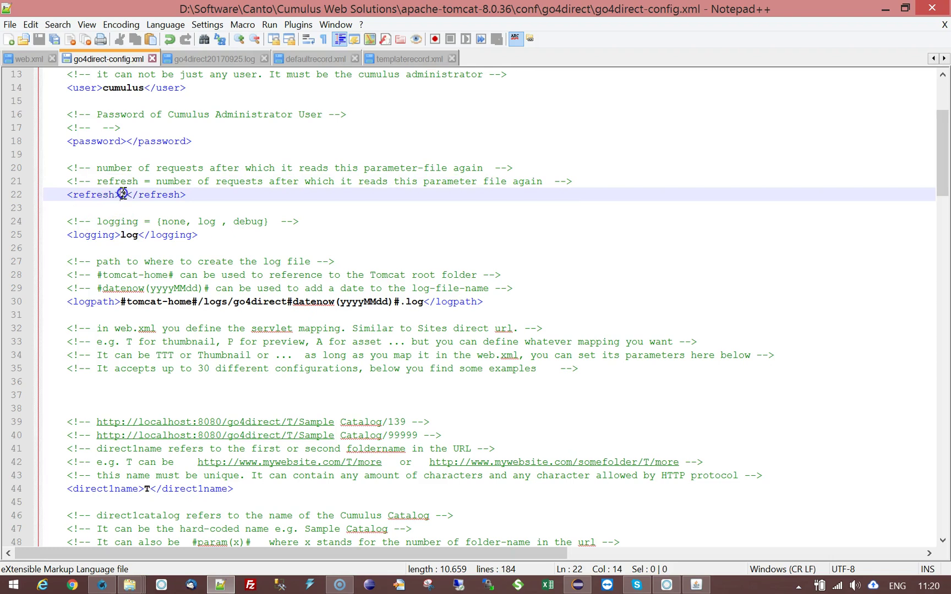
pyautogui.doubleClick(124, 194)
pyautogui.write('999999')
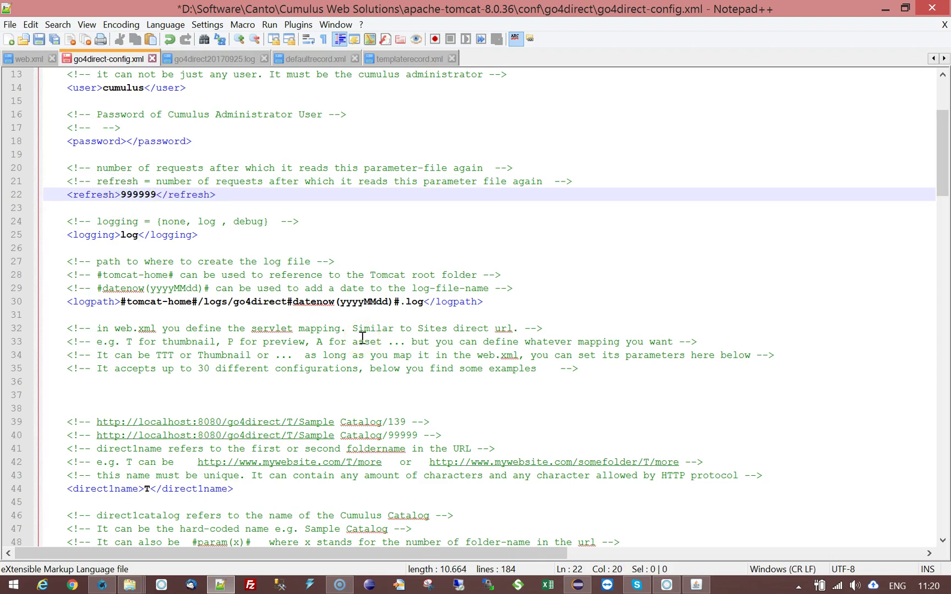
pyautogui.hotkey('ctrl', 's')
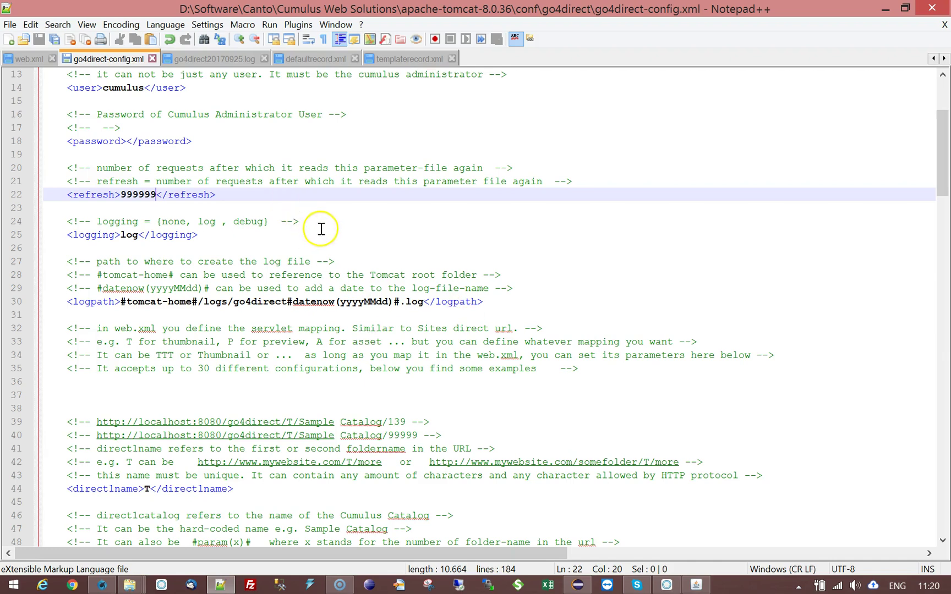
# Step: Highlight the logging element's value and the none and debug options in its comment to examine the available logging levels
pyautogui.doubleClick(129, 235)
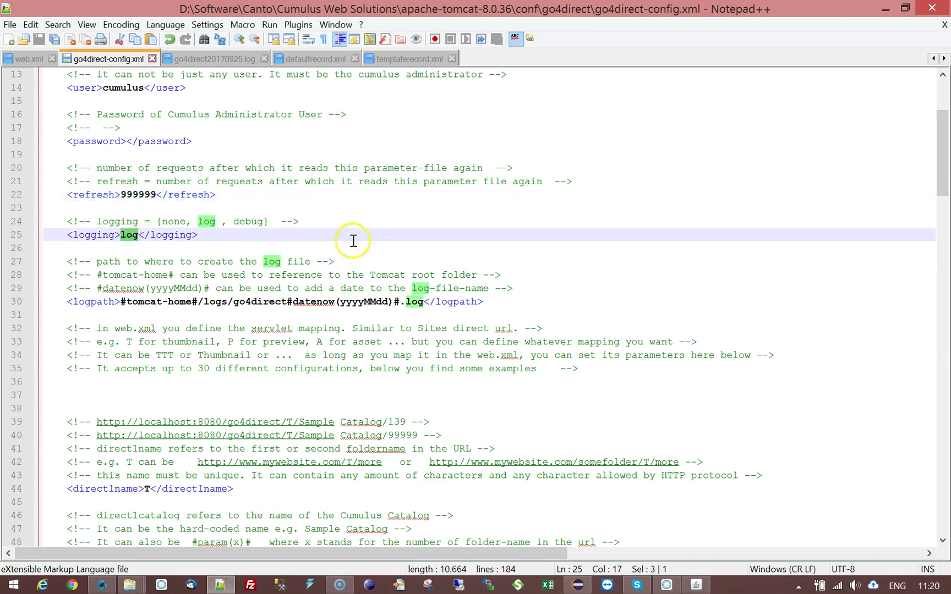
pyautogui.doubleClick(174, 221)
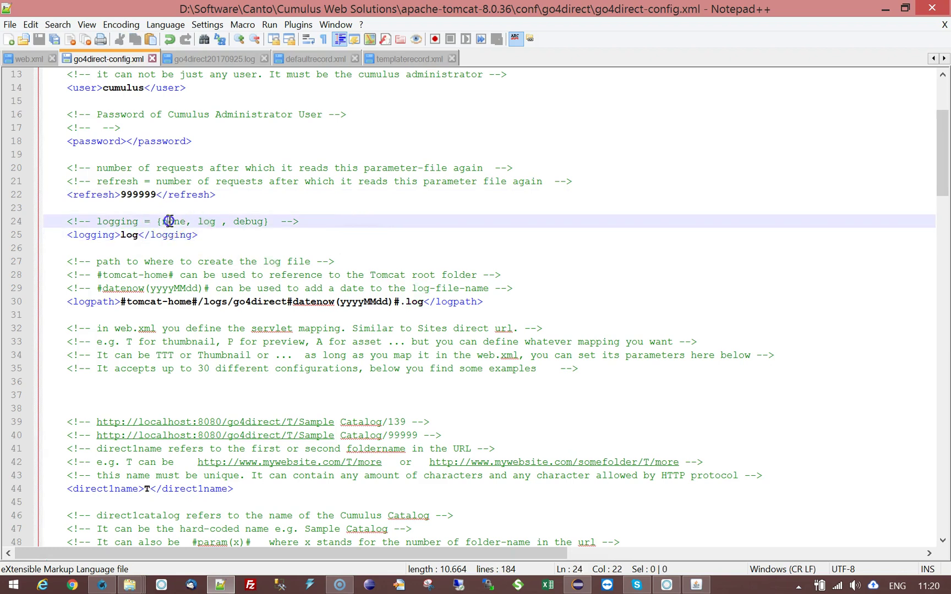
pyautogui.doubleClick(130, 235)
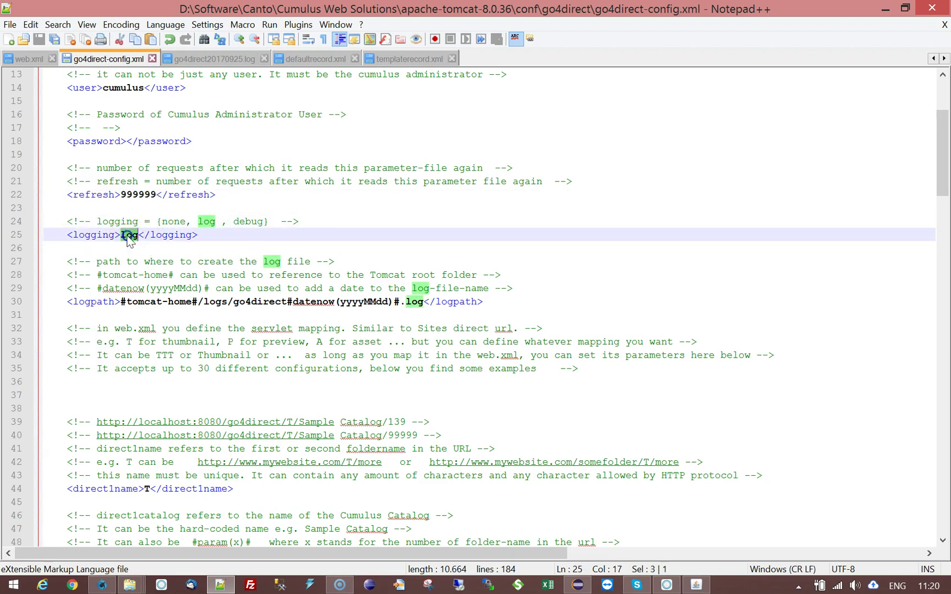
pyautogui.doubleClick(246, 222)
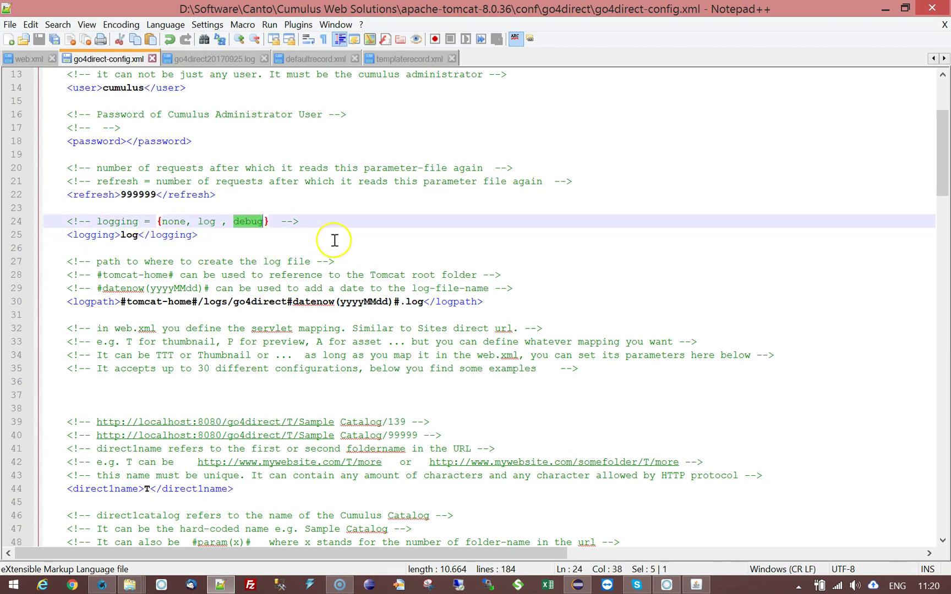
pyautogui.click(102, 235)
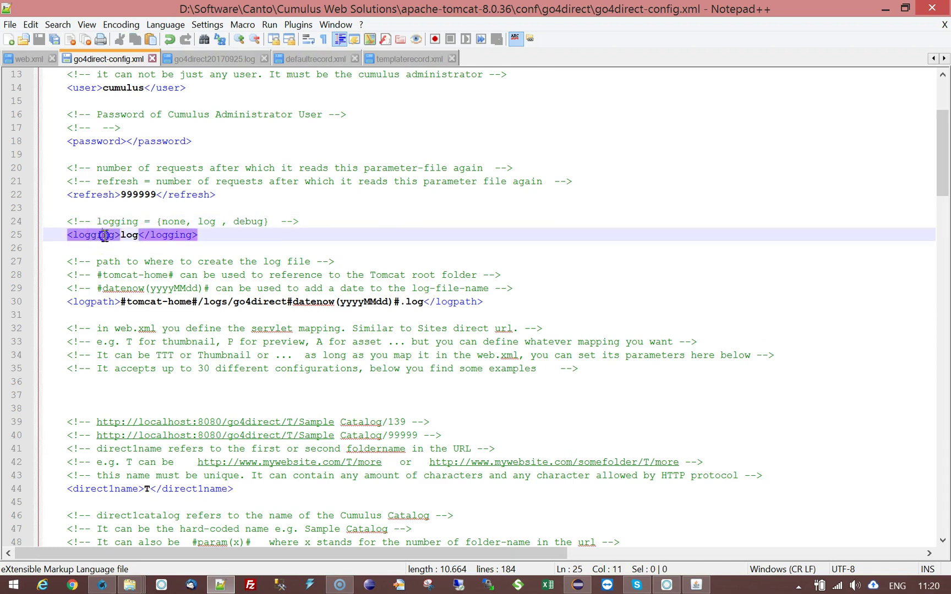
# Step: Highlight the #tomcat-home# and #datenow(yyyyMMdd)# placeholders to examine how the logpath element builds the log file's location and name
pyautogui.scroll(-3, 440, 237)
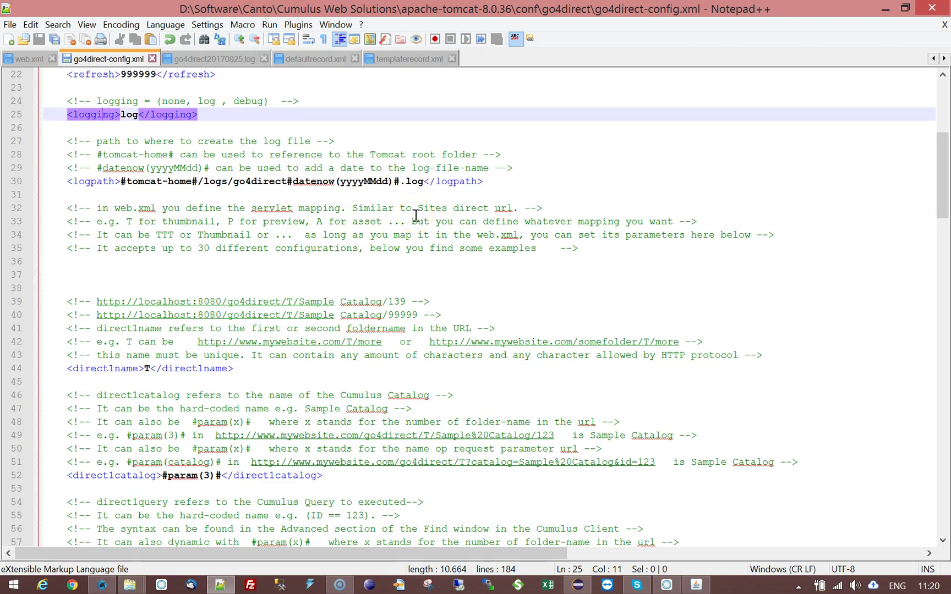
pyautogui.moveTo(121, 181); pyautogui.dragTo(198, 181)
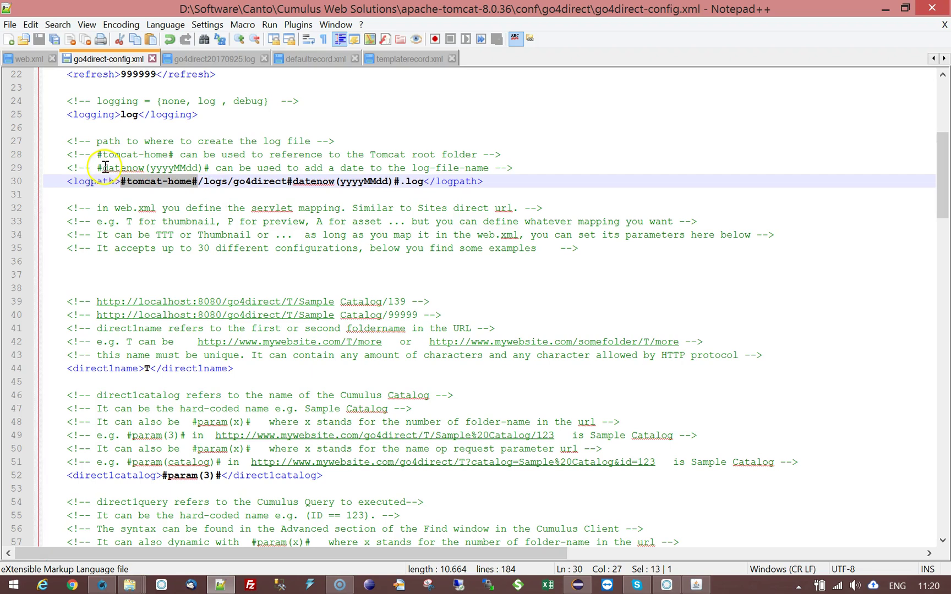
pyautogui.moveTo(97, 168); pyautogui.dragTo(204, 169)
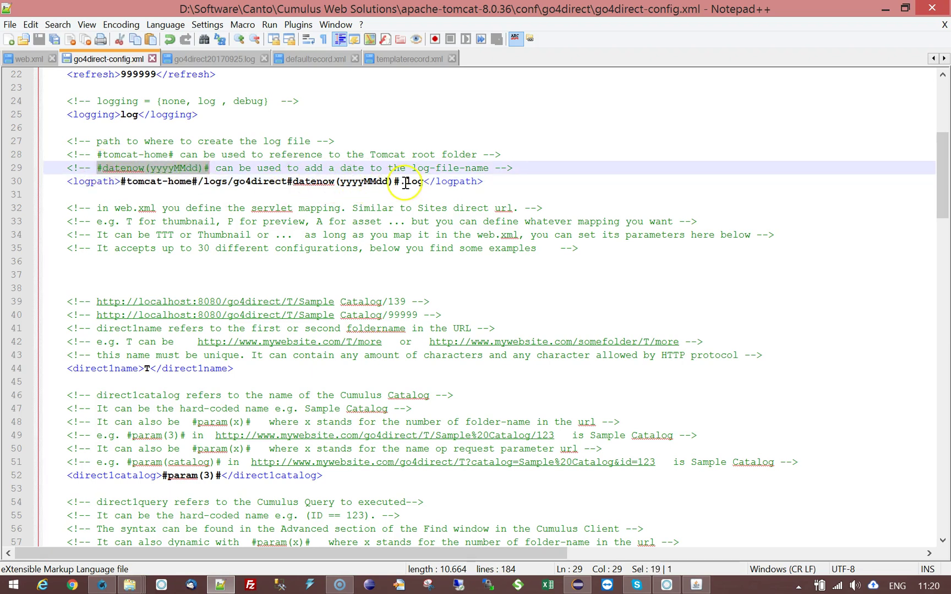
pyautogui.doubleClick(358, 181)
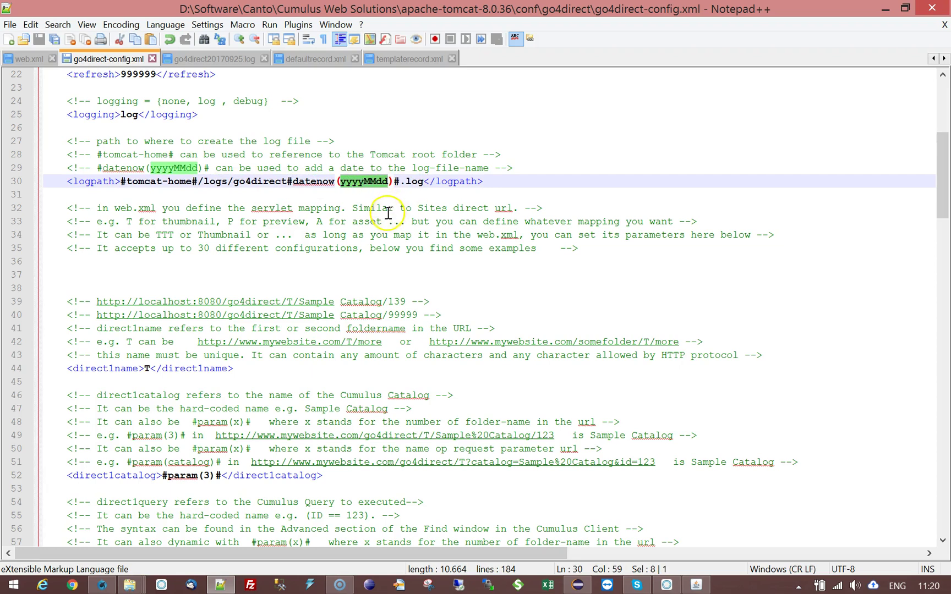
# Step: Highlight the comment on the number of accepted configurations and look through the example configurations that follow it
pyautogui.click(281, 221)
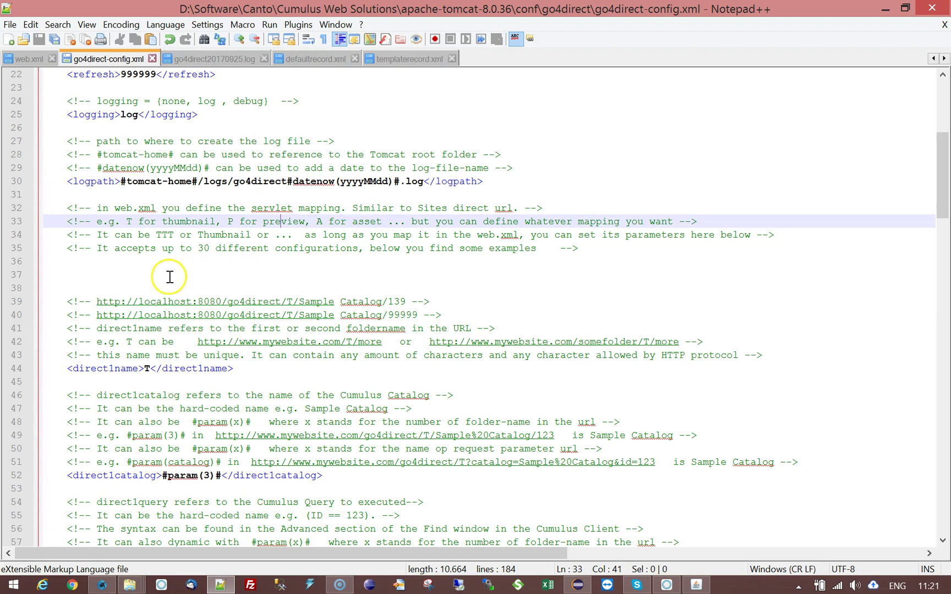
pyautogui.moveTo(151, 249); pyautogui.dragTo(357, 249)
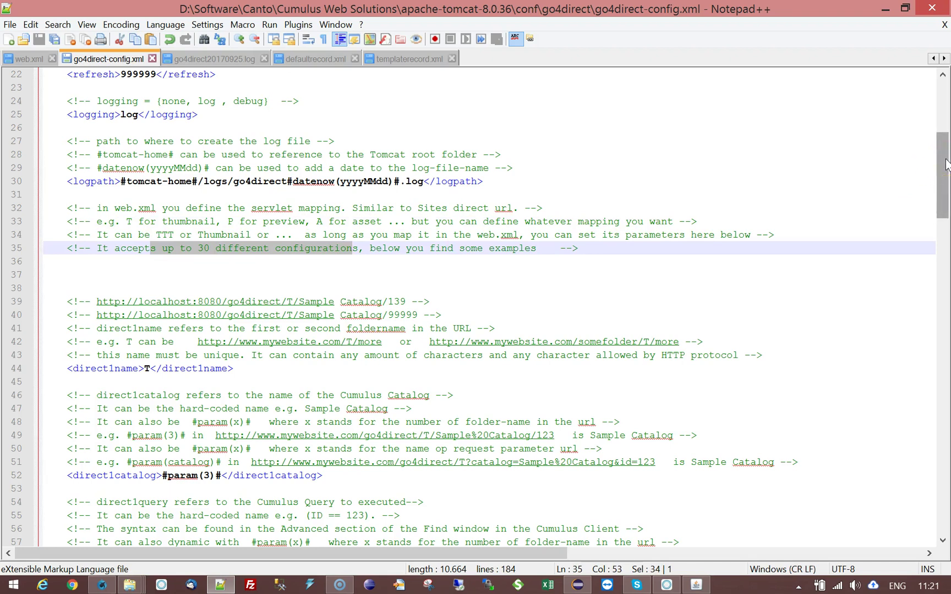
pyautogui.scroll(-6, 943, 168)
pyautogui.scroll(6, 943, 168)
pyautogui.scroll(-20, 907, 264)
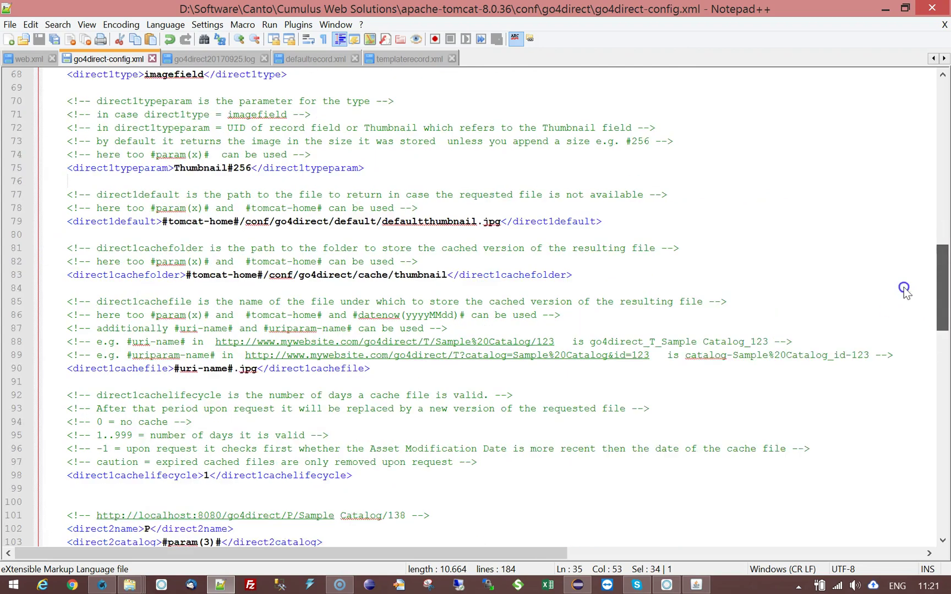
pyautogui.scroll(-20, 910, 324)
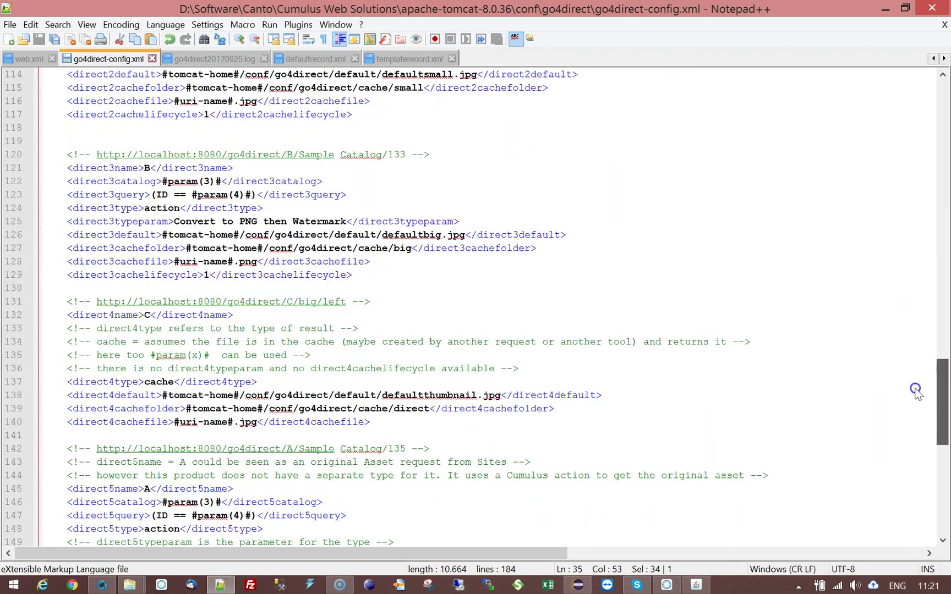
pyautogui.scroll(13, 930, 523)
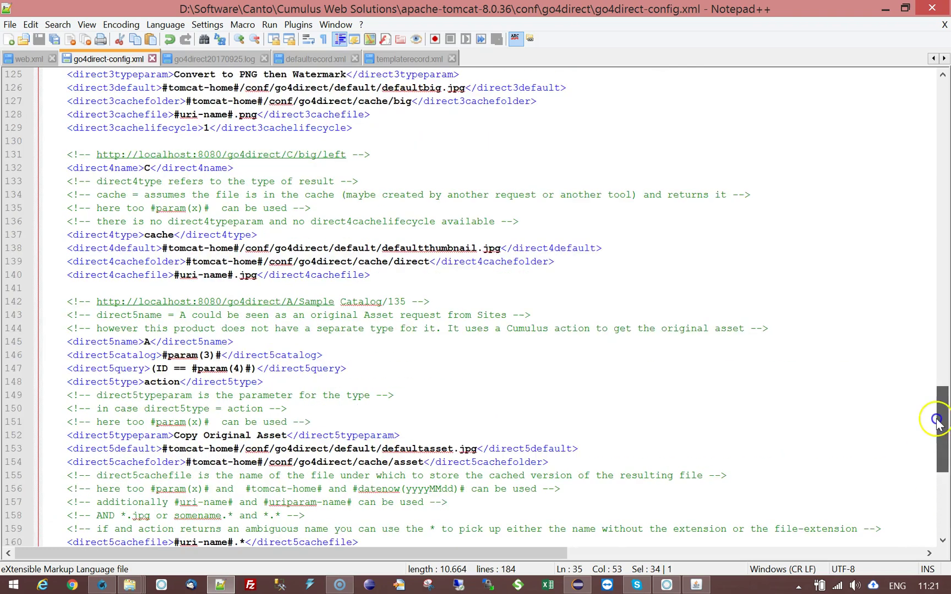
# Step: Examine the direct3 configuration block and highlight the B value of its direct3name element
pyautogui.moveTo(68, 207); pyautogui.dragTo(407, 319)
pyautogui.click(407, 319)
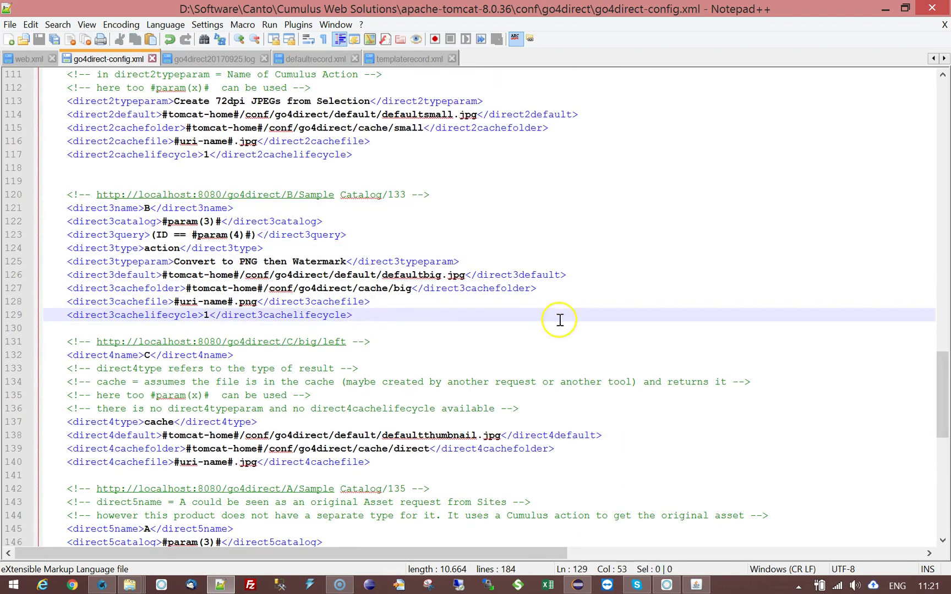
pyautogui.click(142, 208)
pyautogui.press('Right')
pyautogui.press('Right')
pyautogui.press('Right')
pyautogui.press('Right')
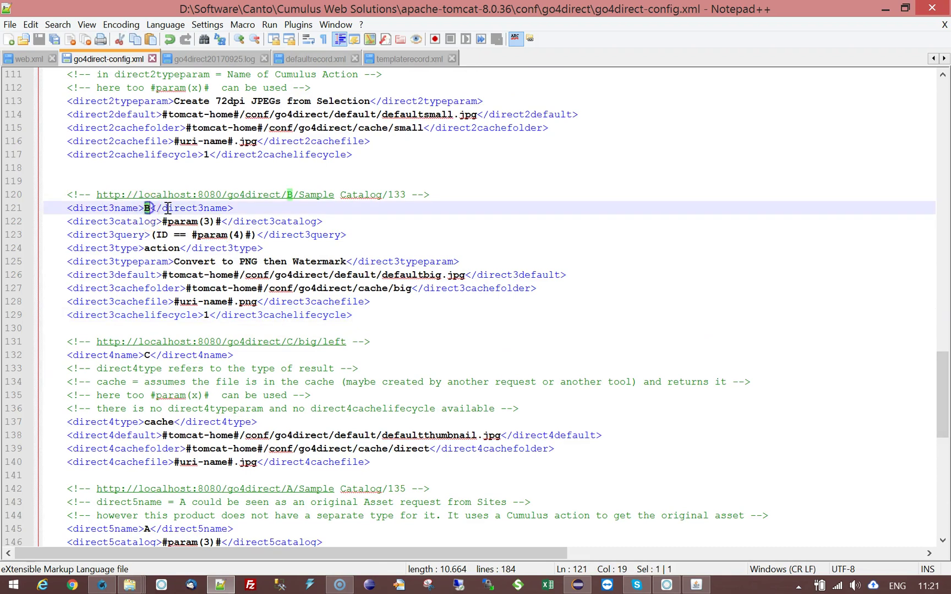
pyautogui.doubleClick(146, 208)
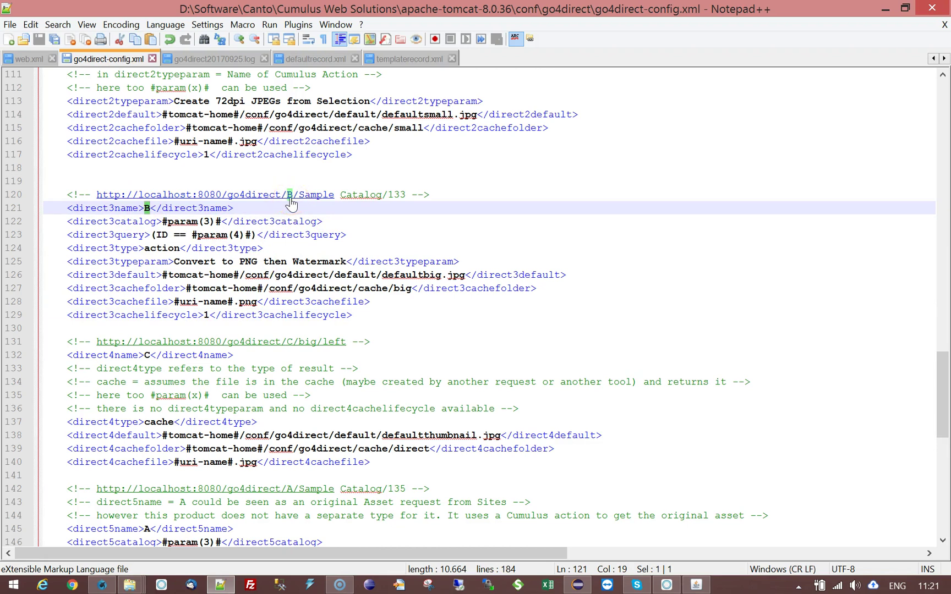
# Step: Switch to web.xml and highlight the letters B and A in the url-pattern elements to examine the servlet mappings
pyautogui.click(24, 58)
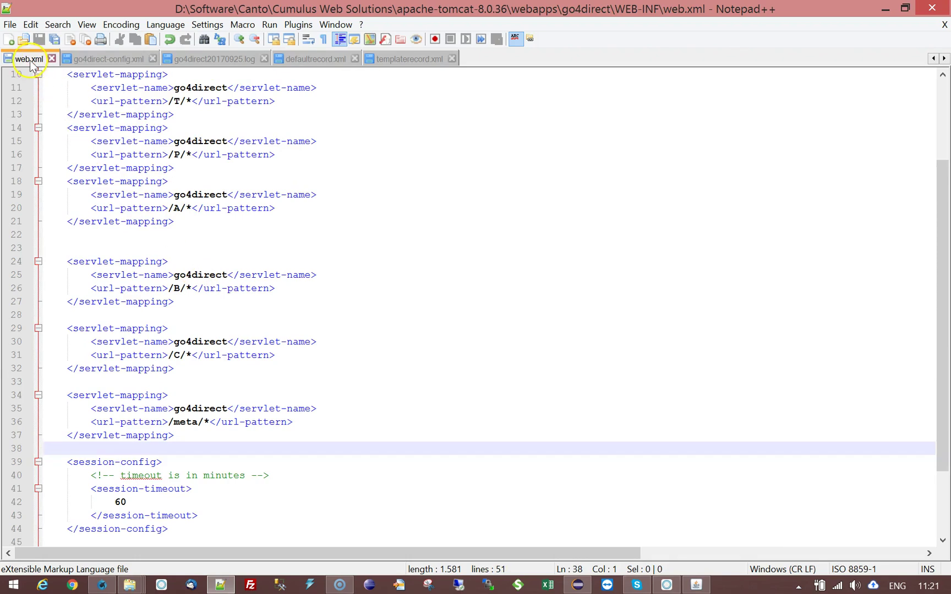
pyautogui.doubleClick(176, 288)
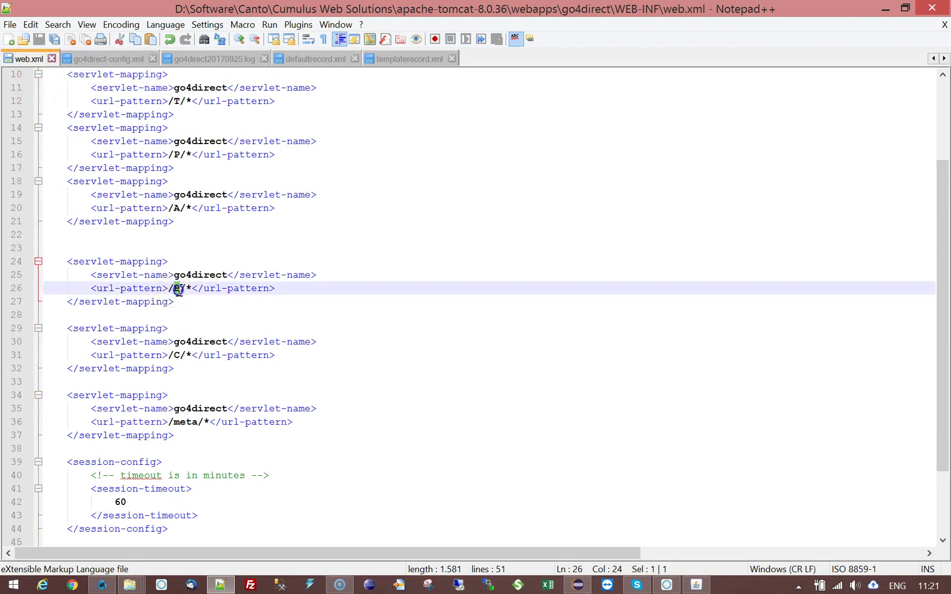
pyautogui.doubleClick(176, 208)
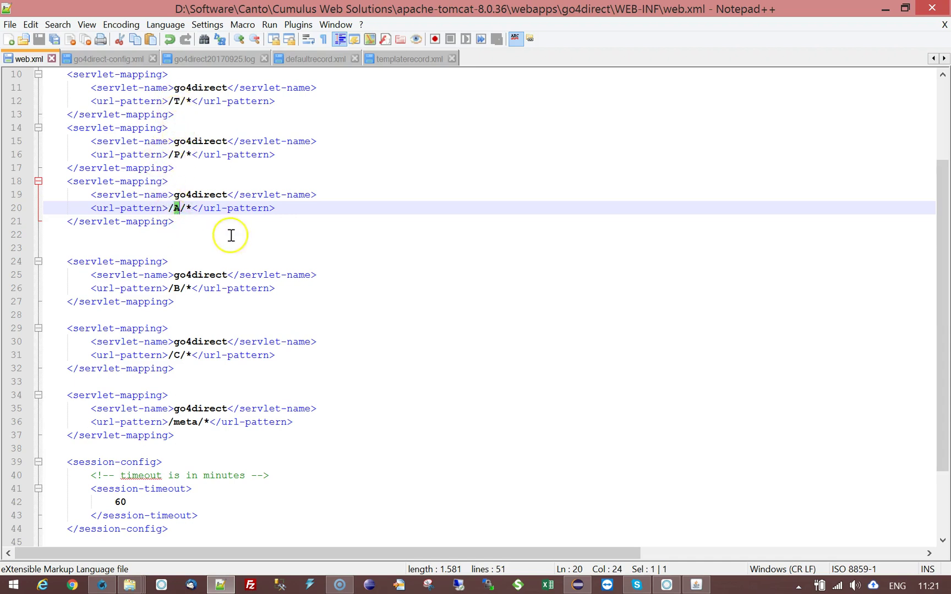
pyautogui.click(275, 208)
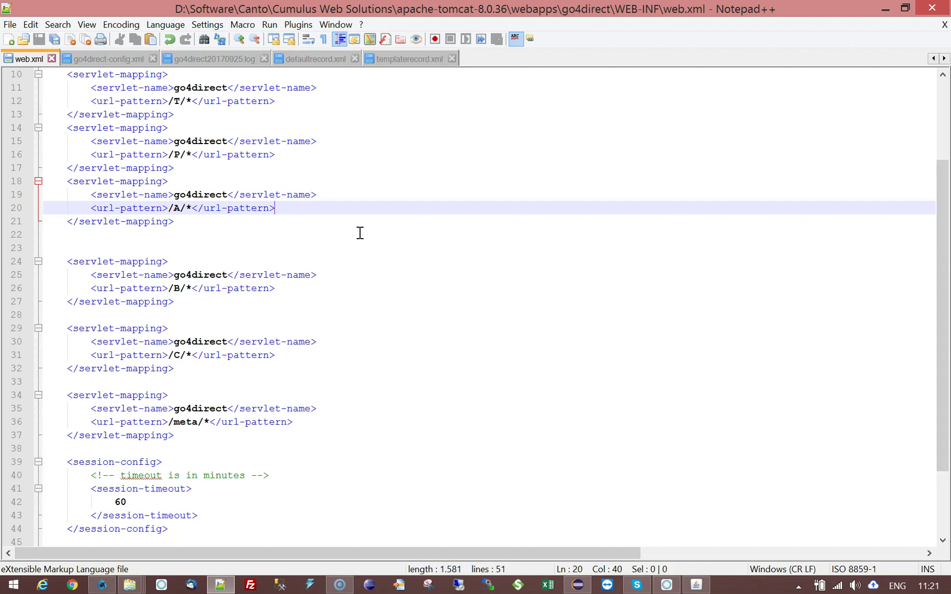
pyautogui.click(393, 211)
# Step: Return to go4direct-config.xml and compare the parameter number in direct3catalog with the hard-coded Sample Catalog name in direct6catalog
pyautogui.click(105, 58)
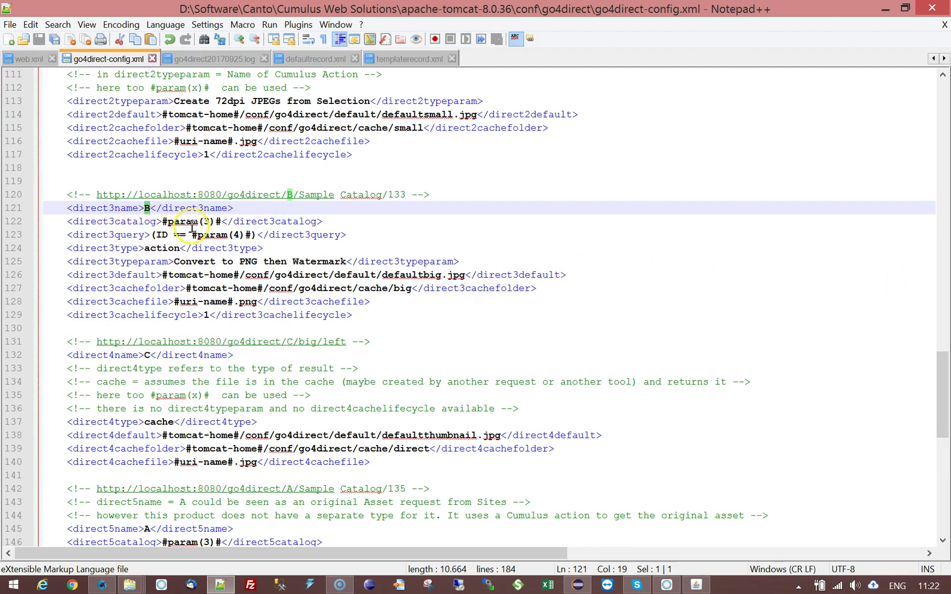
pyautogui.click(163, 222)
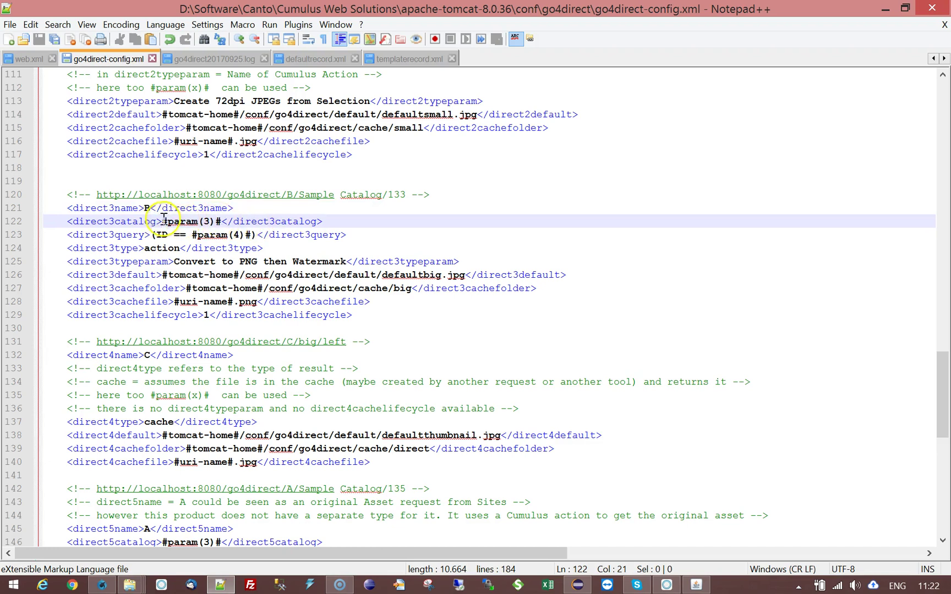
pyautogui.click(206, 221)
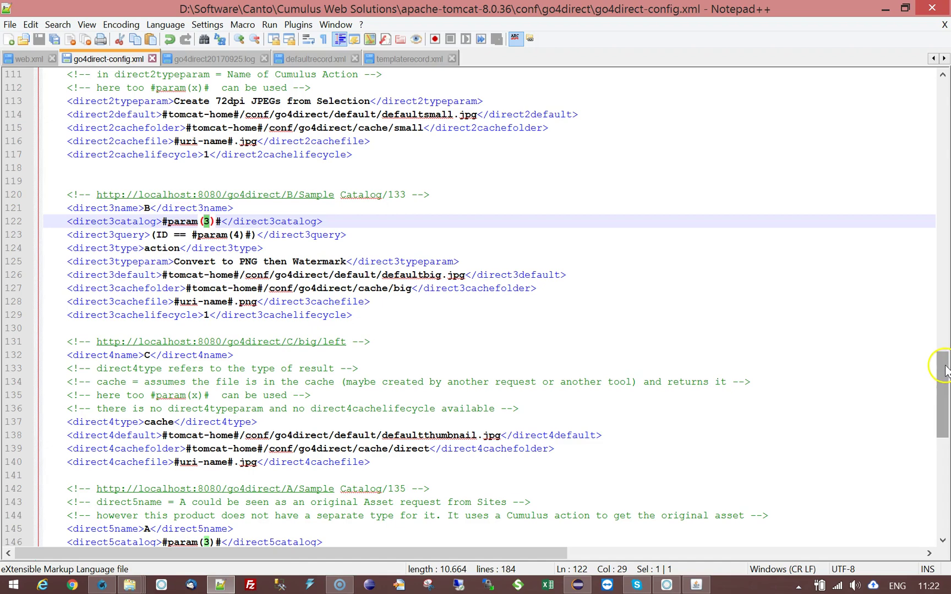
pyautogui.moveTo(946, 371); pyautogui.dragTo(940, 478)
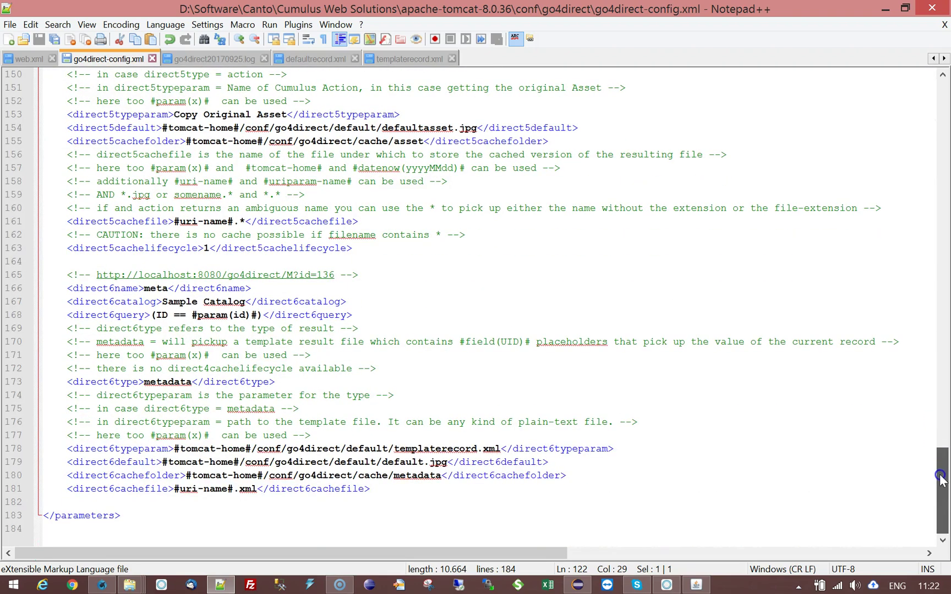
pyautogui.moveTo(162, 302); pyautogui.dragTo(244, 301)
# Step: Go back to the direct3query element and highlight its #param(4)# placeholder to examine how the record ID is passed
pyautogui.moveTo(945, 498); pyautogui.dragTo(945, 400)
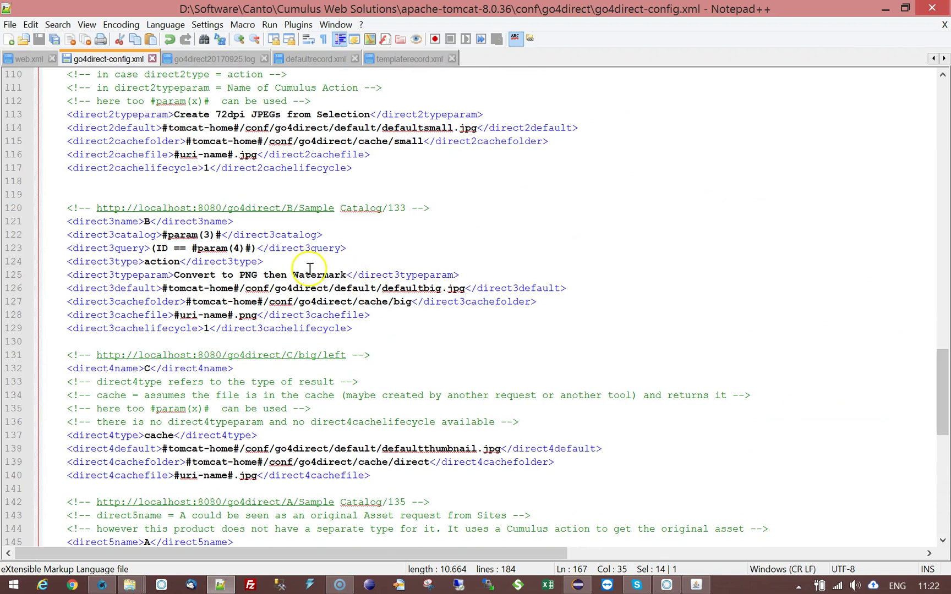
pyautogui.doubleClick(135, 248)
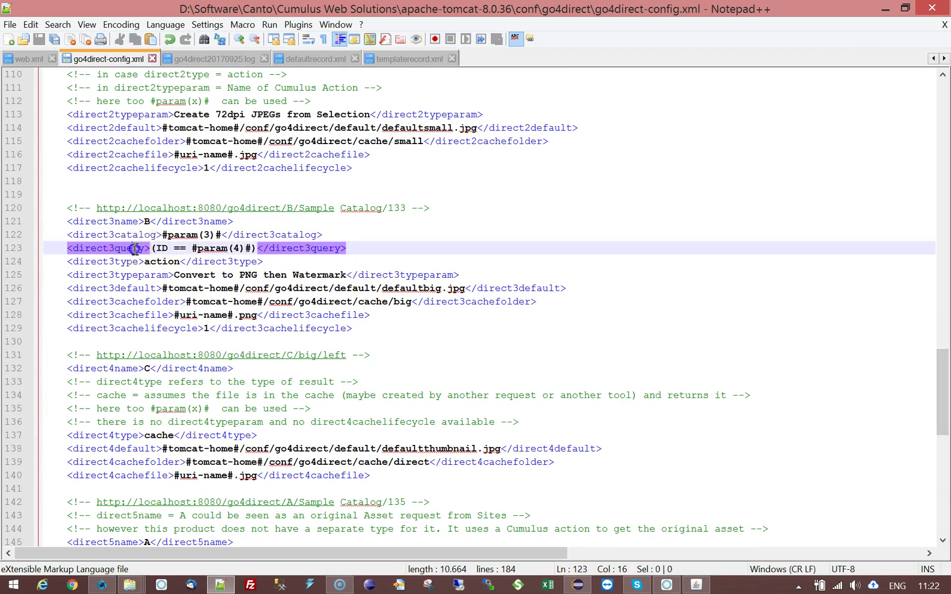
pyautogui.click(364, 253)
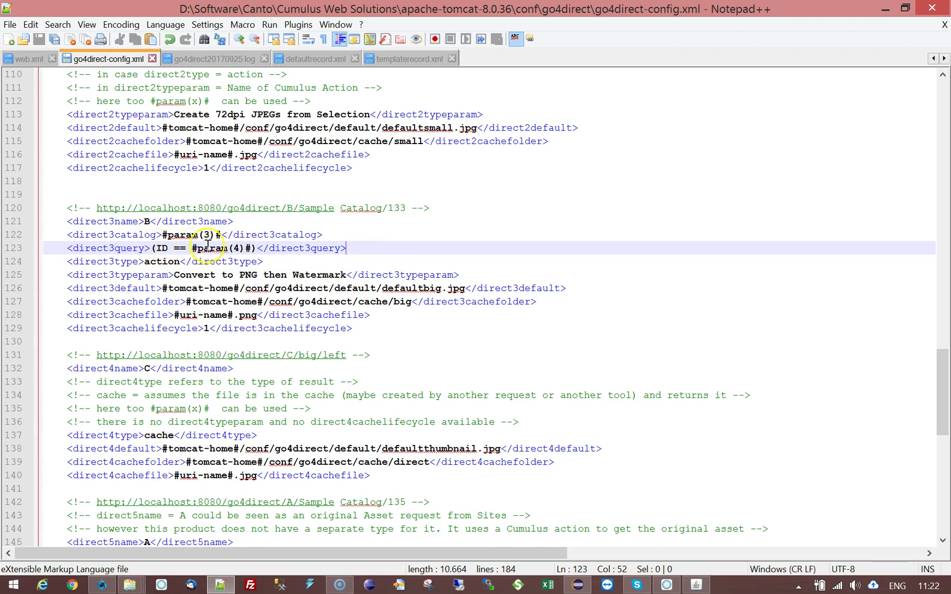
pyautogui.moveTo(192, 248); pyautogui.dragTo(230, 249)
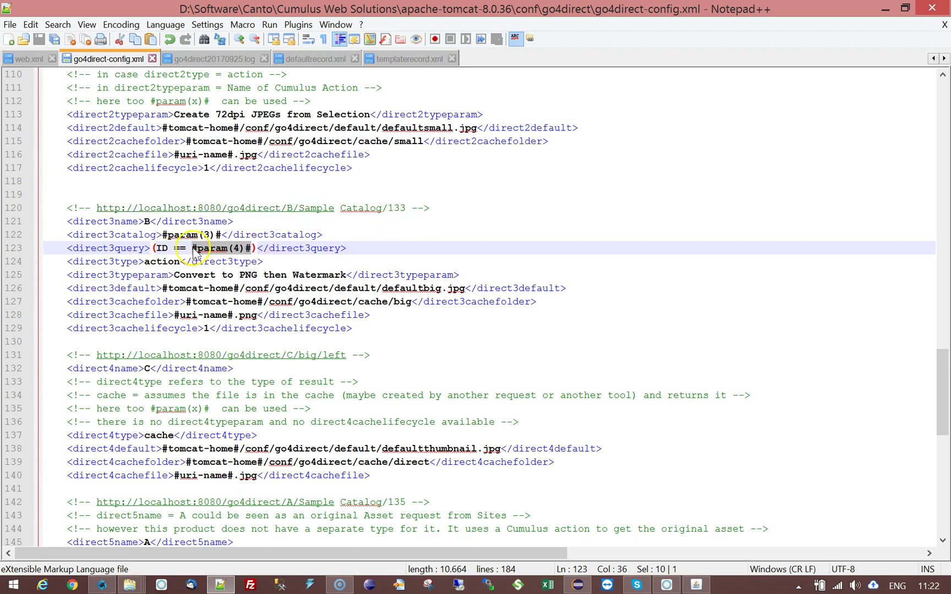
pyautogui.click(366, 251)
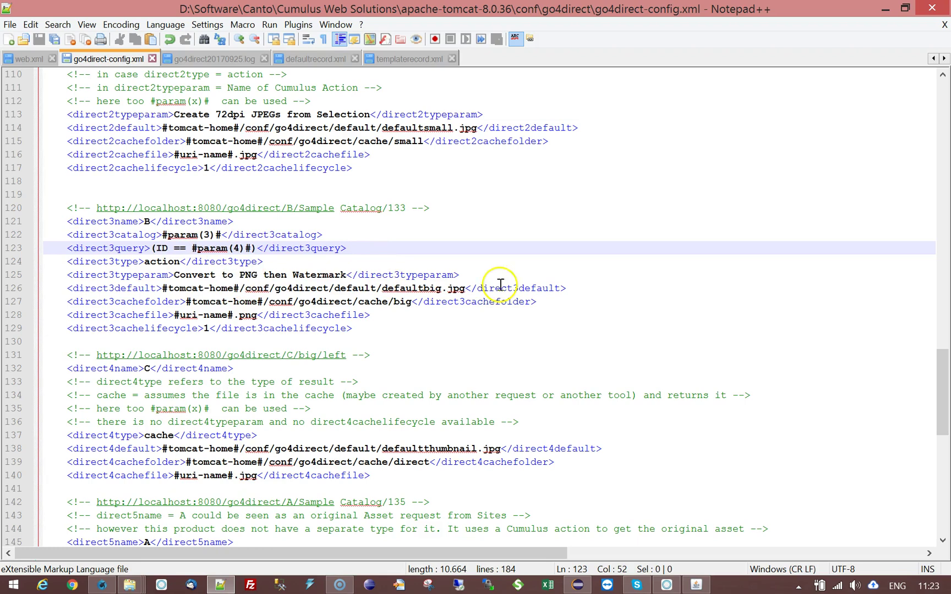
# Step: Compare the named #param(id)# parameter in direct6query with the numbered one in direct3query, highlighting id and the direct3query ID field
pyautogui.moveTo(943, 382); pyautogui.dragTo(945, 479)
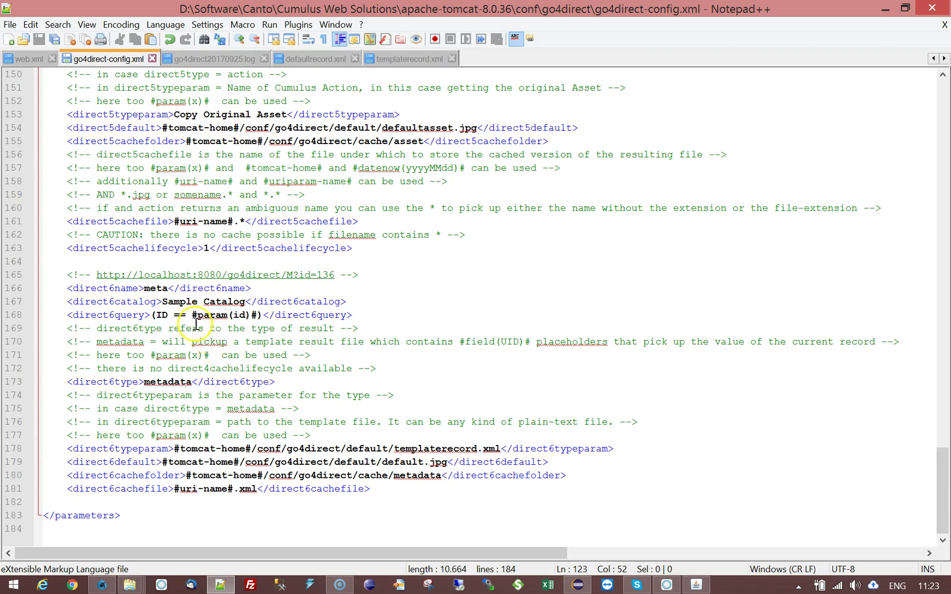
pyautogui.doubleClick(238, 315)
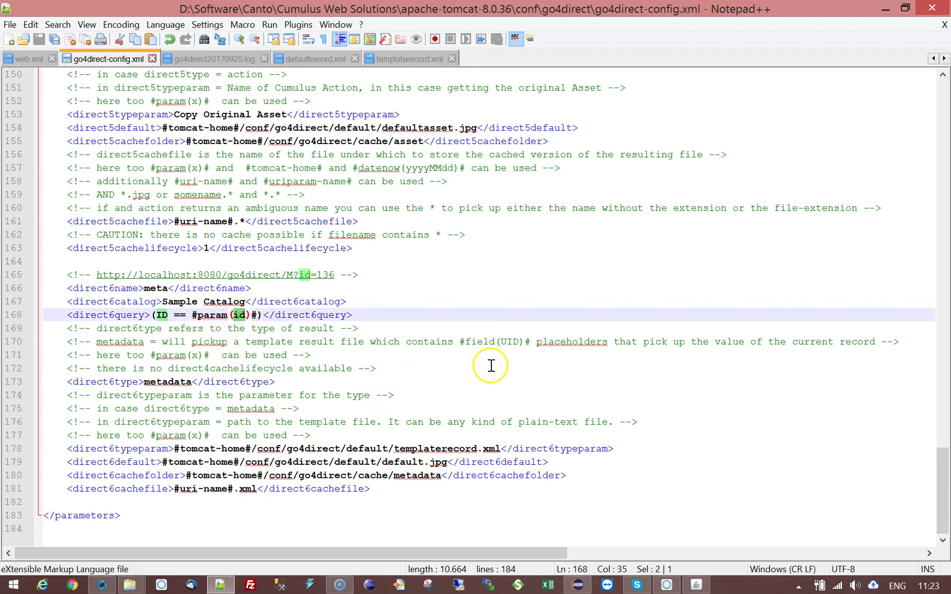
pyautogui.moveTo(942, 487); pyautogui.dragTo(944, 378)
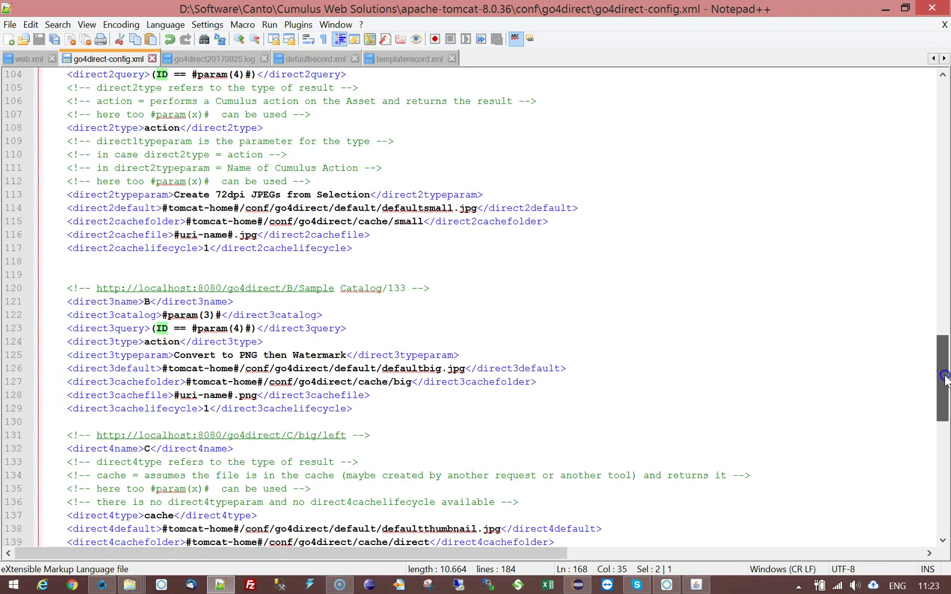
pyautogui.click(168, 329)
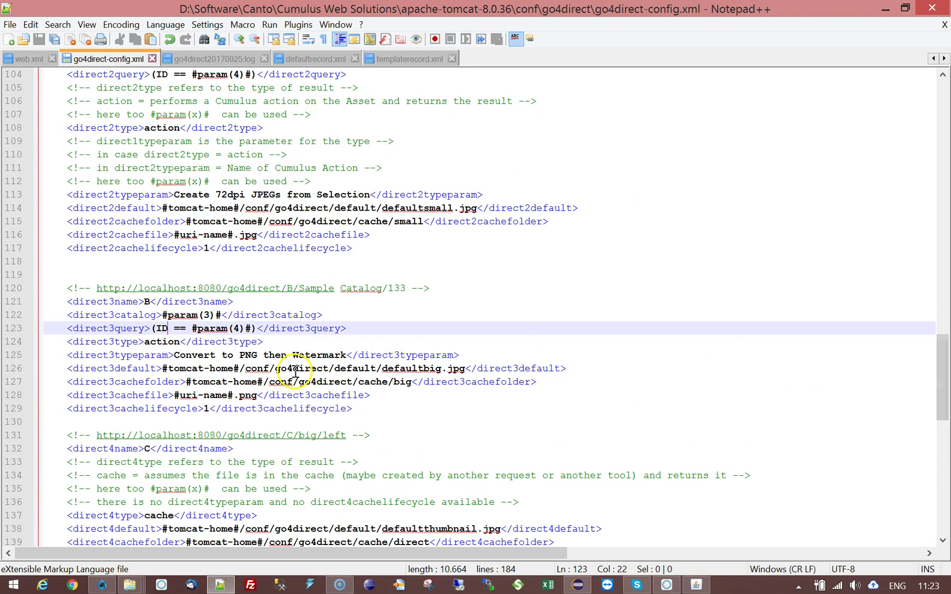
pyautogui.doubleClick(161, 328)
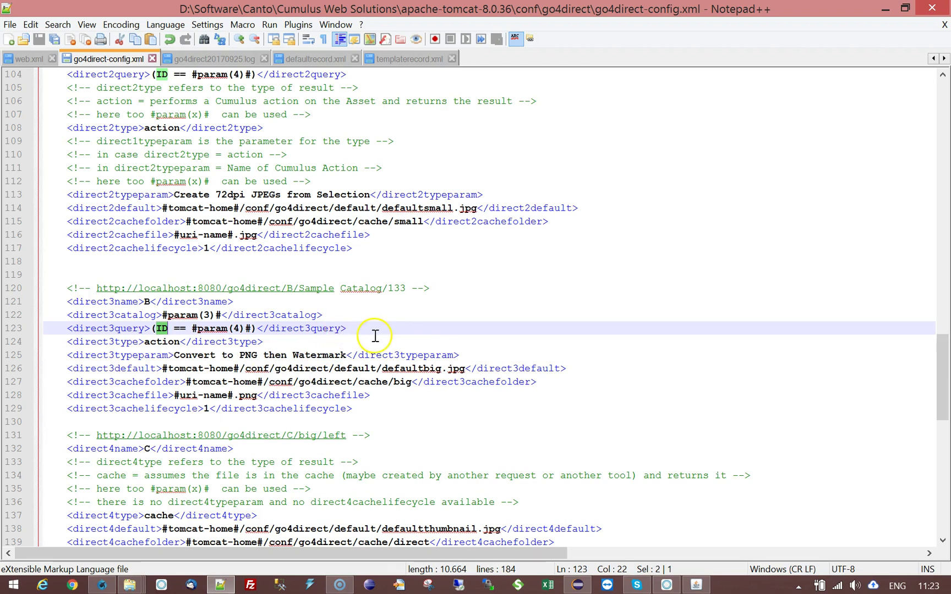
# Step: Go to the direct1query comments and highlight the example's extra condition && ("Thumbnail URL Enabled" == true)
pyautogui.click(391, 288)
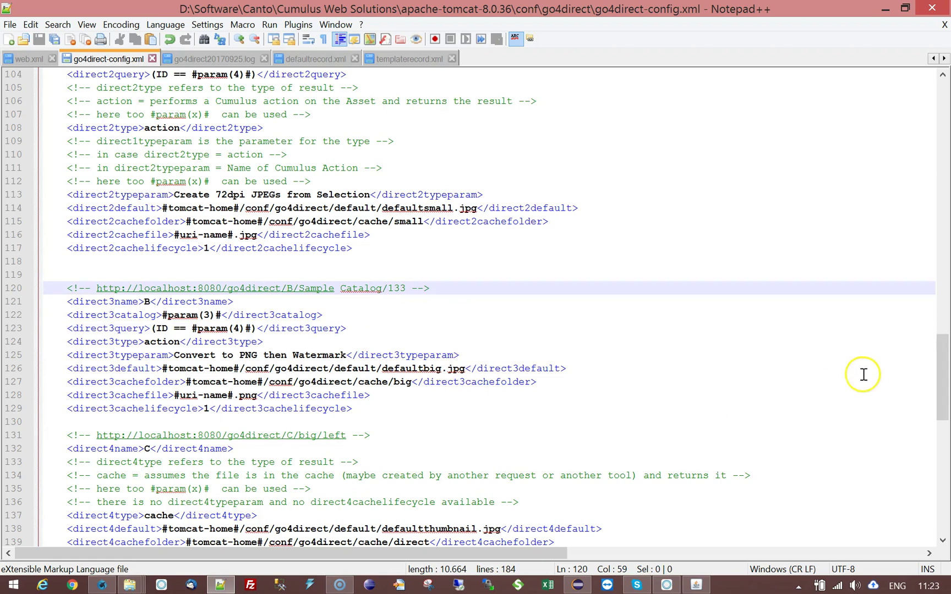
pyautogui.moveTo(943, 378); pyautogui.dragTo(943, 236)
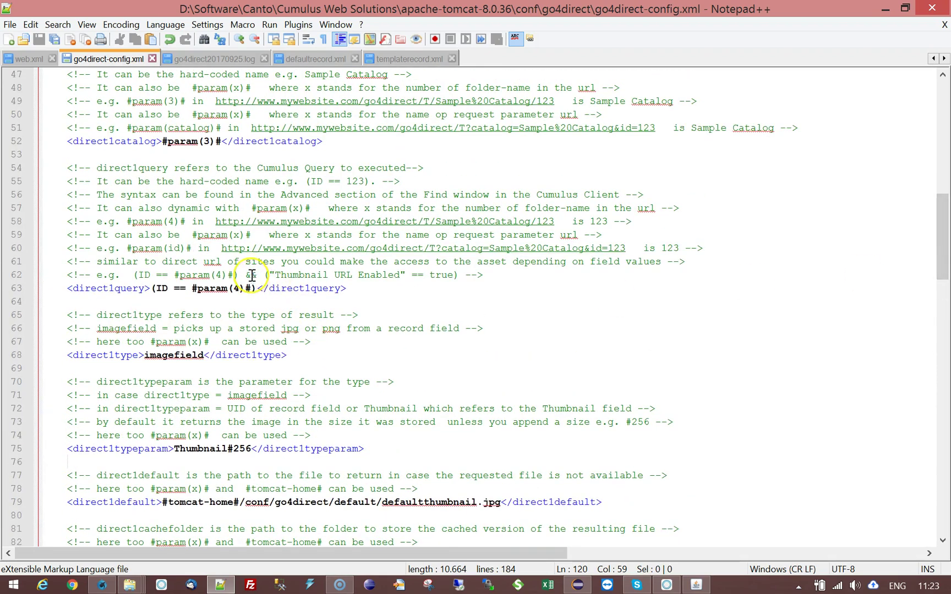
pyautogui.moveTo(240, 275); pyautogui.dragTo(464, 274)
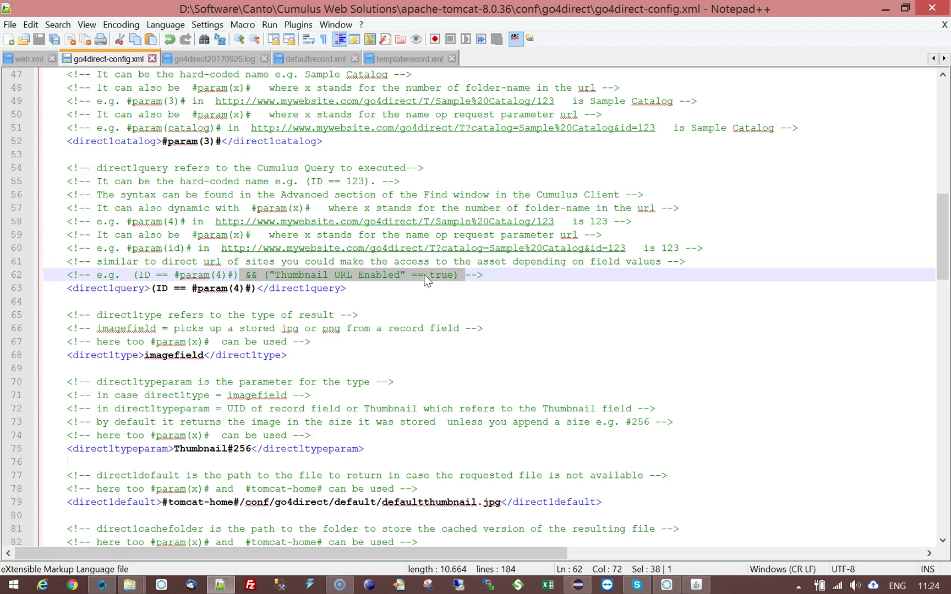
# Step: Return to the direct3 block and highlight action in direct3type and Convert to PNG then Watermark in direct3typeparam
pyautogui.moveTo(943, 240); pyautogui.dragTo(946, 393)
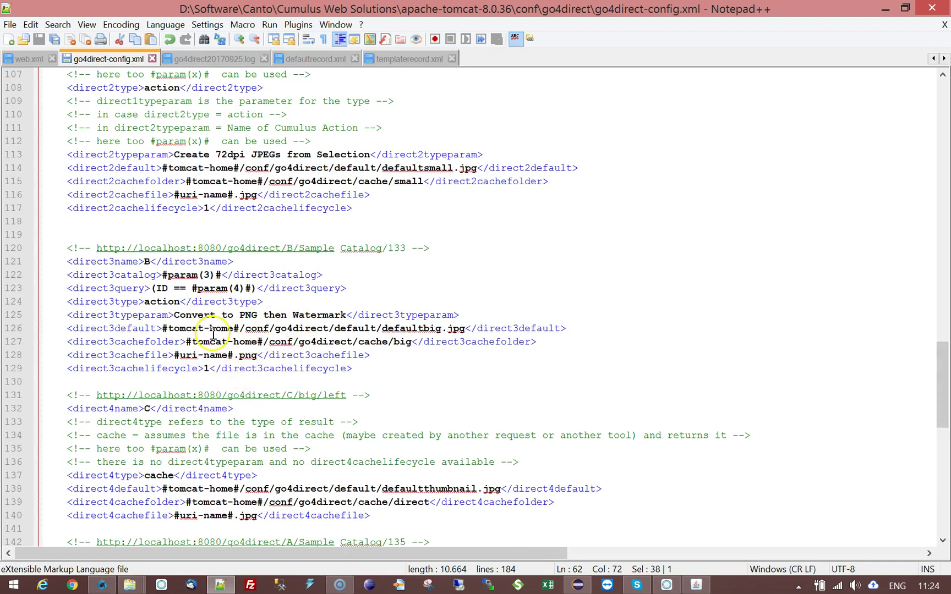
pyautogui.doubleClick(164, 302)
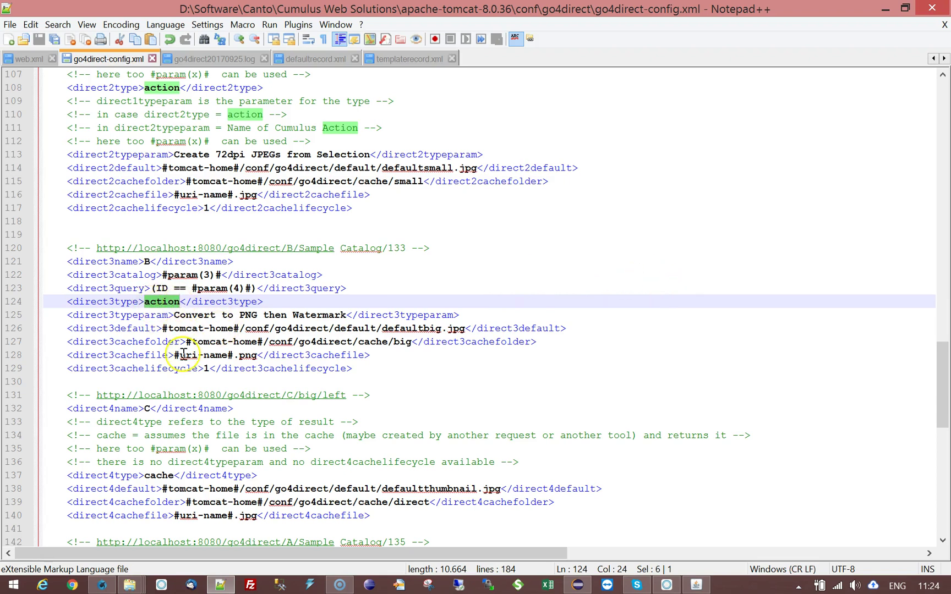
pyautogui.click(172, 315)
pyautogui.moveTo(172, 314); pyautogui.dragTo(347, 315)
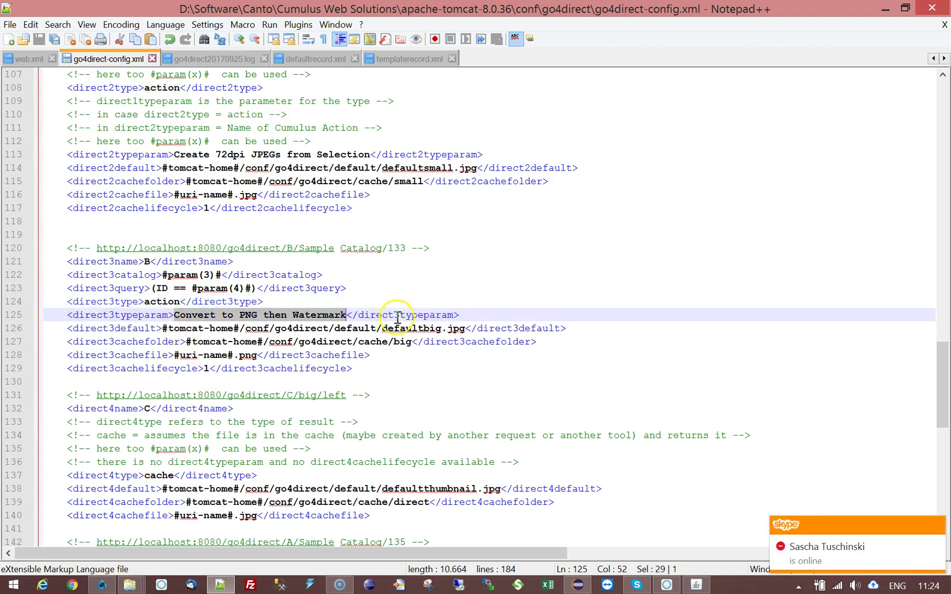
pyautogui.click(245, 316)
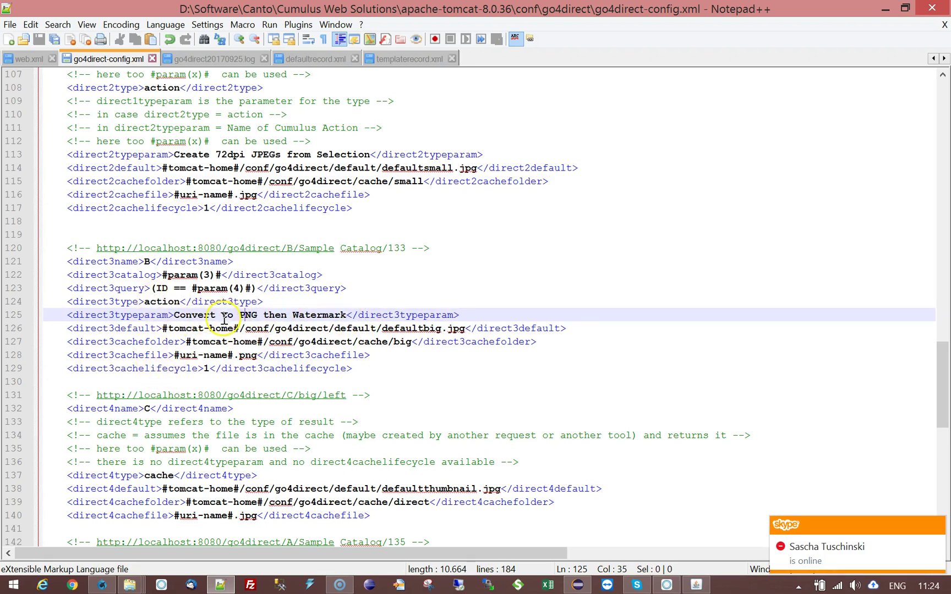
# Step: Highlight the direct3default element name and its fallback image path ending in defaultbig.jpg
pyautogui.click(164, 329)
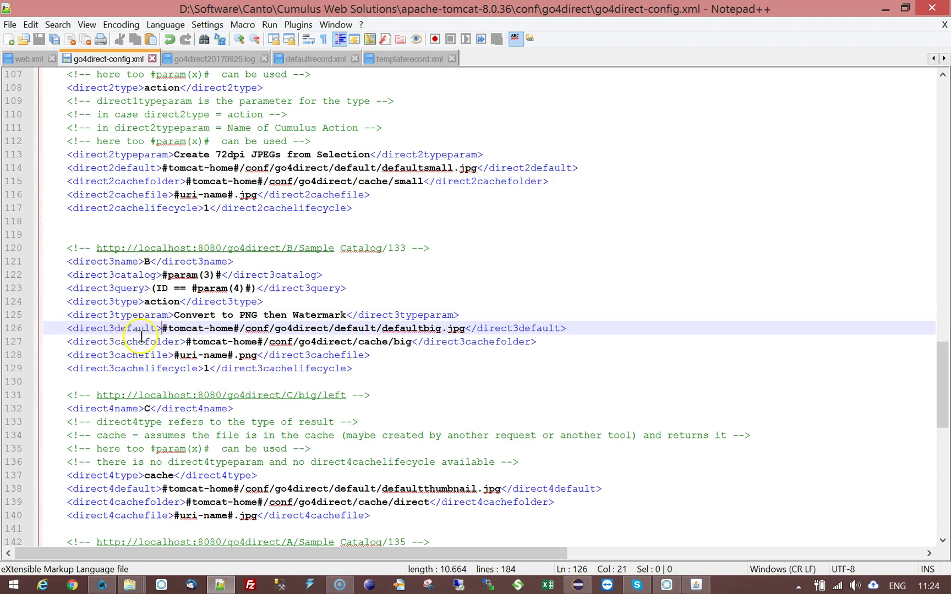
pyautogui.click(124, 330)
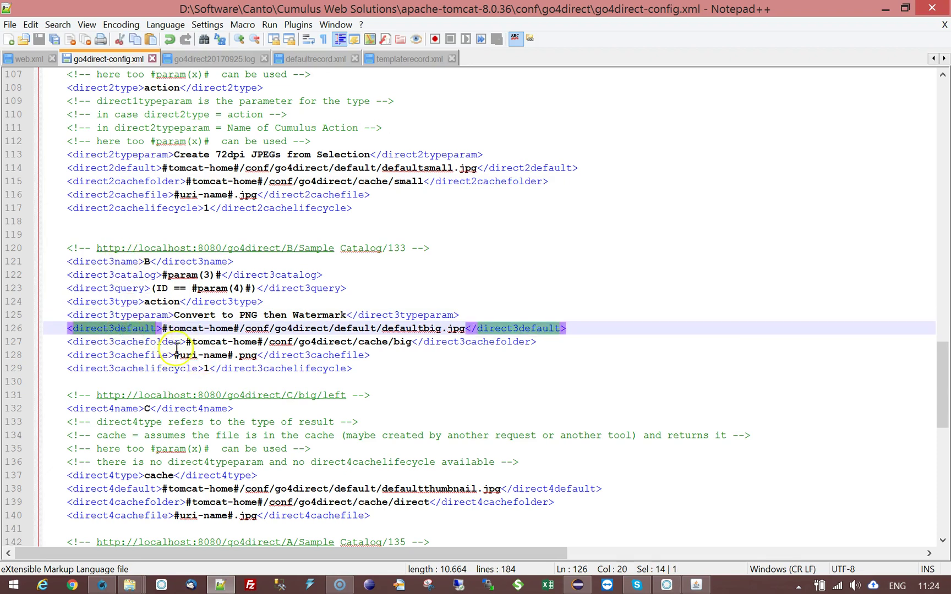
pyautogui.click(203, 329)
pyautogui.moveTo(161, 329); pyautogui.dragTo(464, 327)
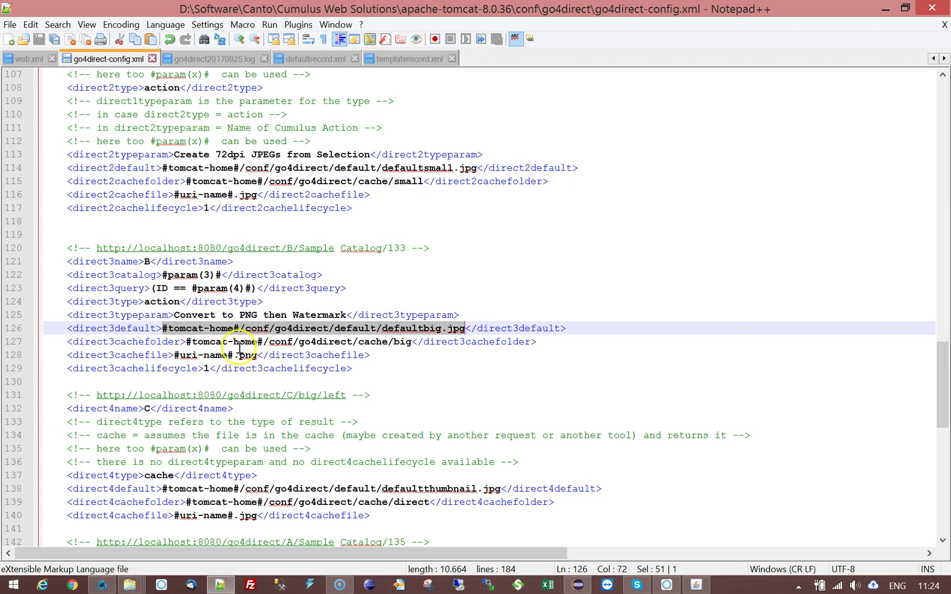
pyautogui.click(182, 289)
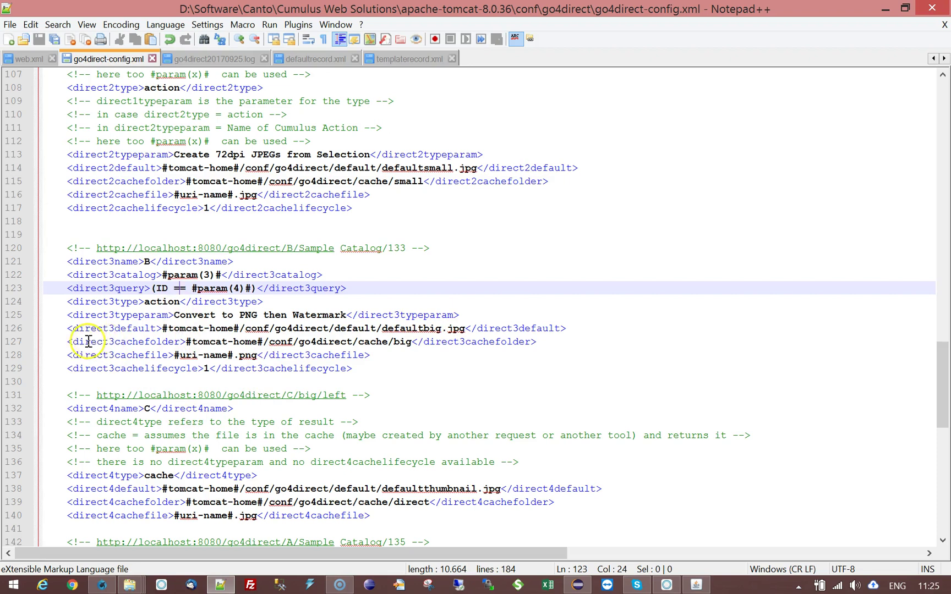
# Step: Highlight the direct3cachefolder element name and the #uri-name# placeholder in direct3cachefile to examine the cache settings
pyautogui.moveTo(72, 341); pyautogui.dragTo(179, 344)
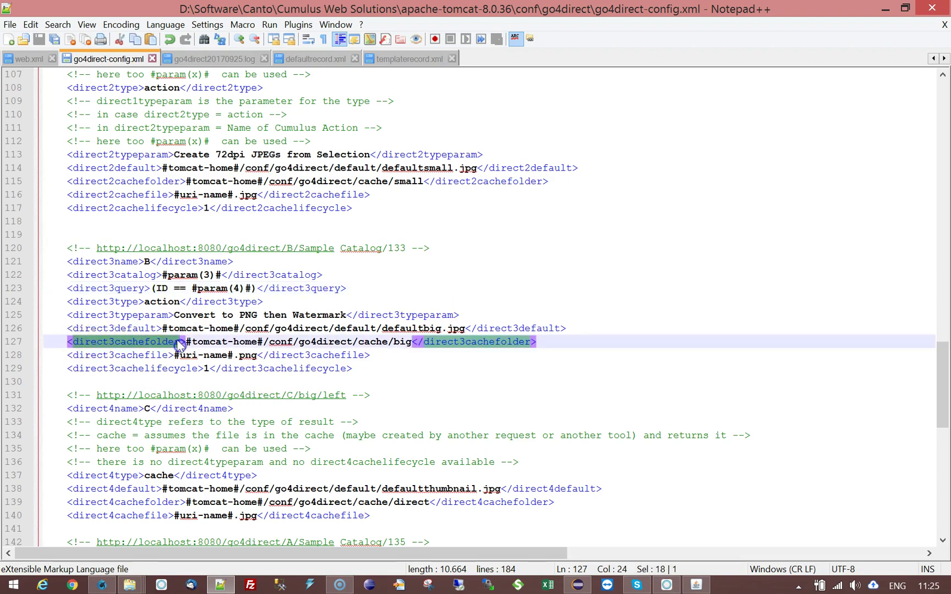
pyautogui.click(209, 342)
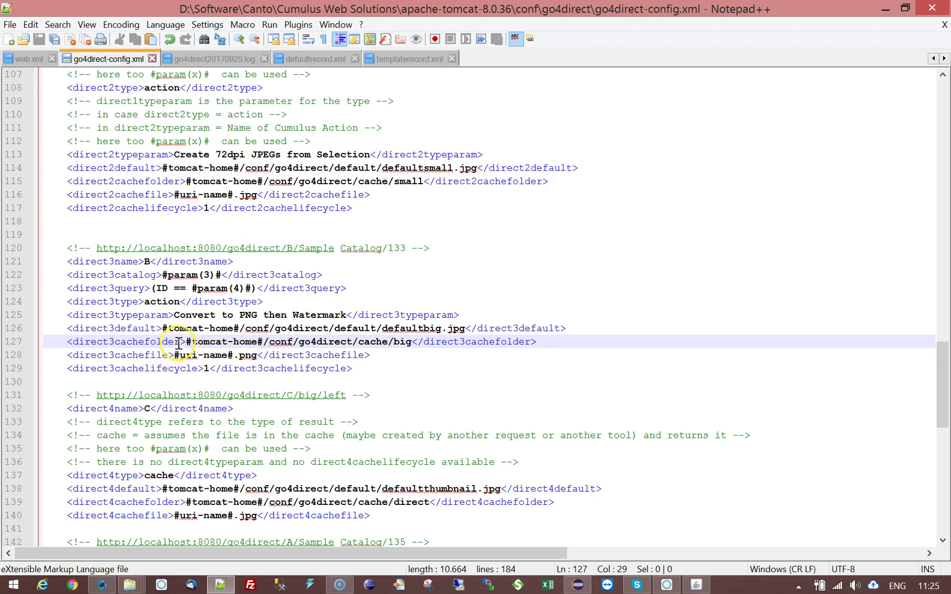
pyautogui.moveTo(173, 355); pyautogui.dragTo(228, 355)
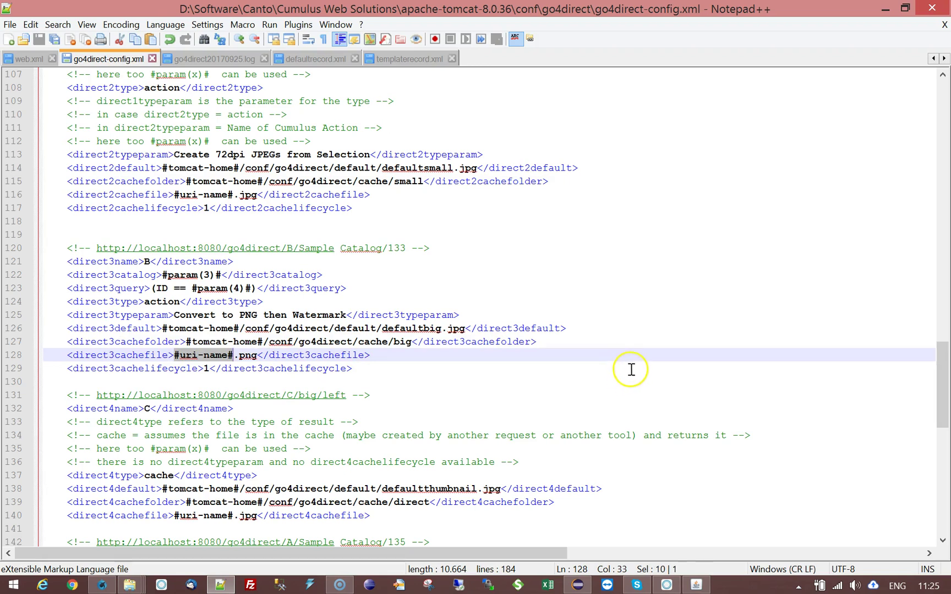
# Step: Examine the direct1cachefile comments, highlighting the example name go4direct_T_Sample Catalog_123 and the #uriparam-name# placeholder
pyautogui.scroll(1, 547, 345)
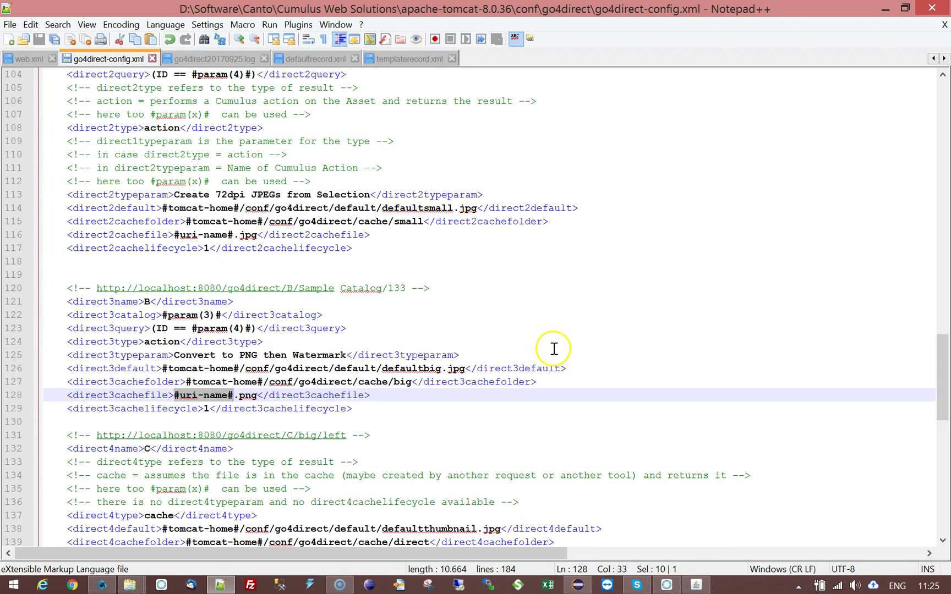
pyautogui.scroll(8, 555, 352)
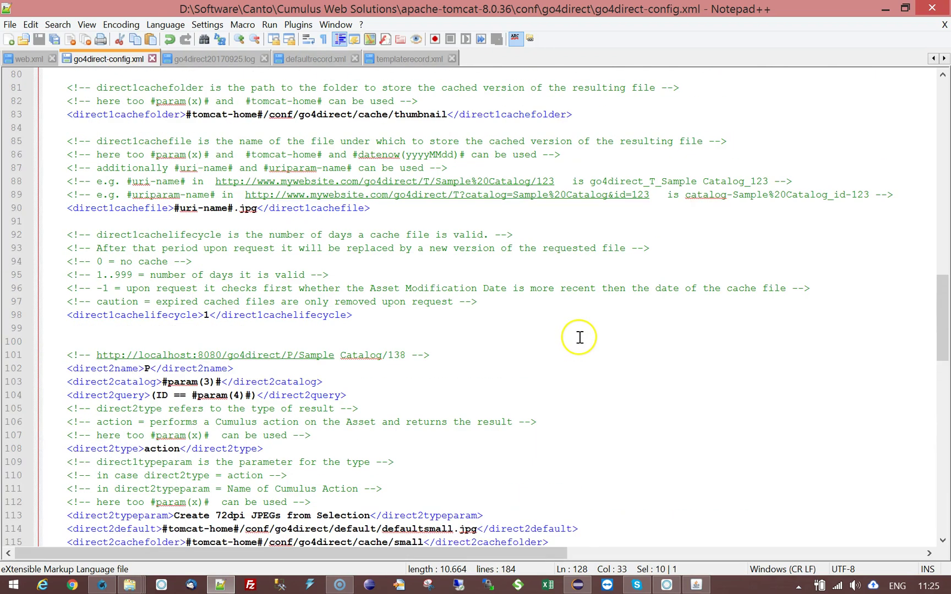
pyautogui.scroll(3, 580, 339)
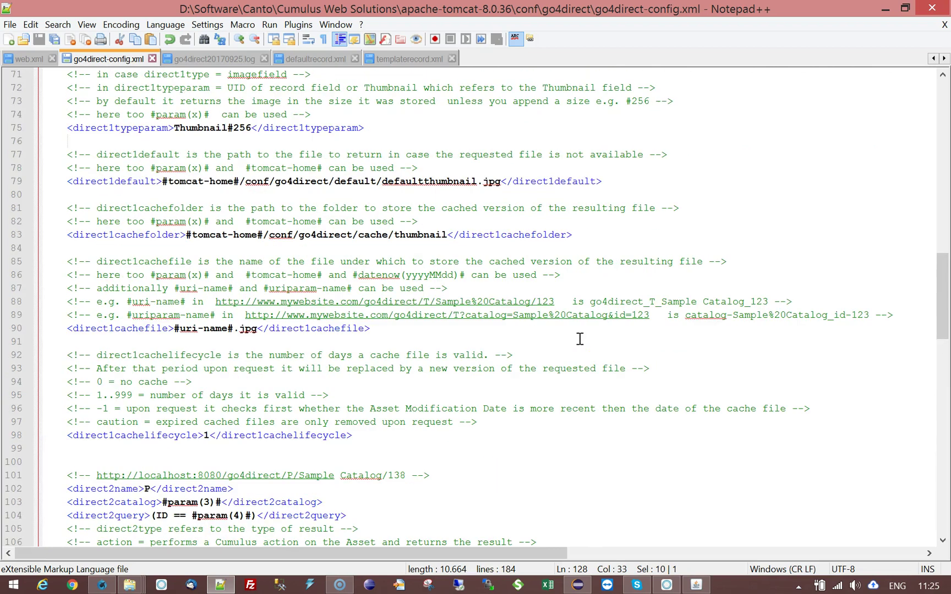
pyautogui.click(161, 315)
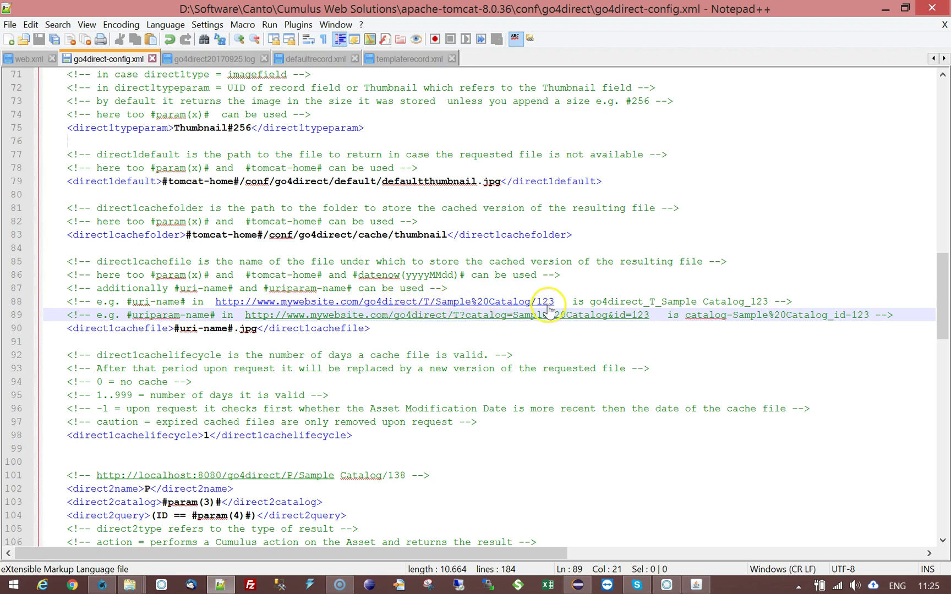
pyautogui.moveTo(589, 303); pyautogui.dragTo(769, 305)
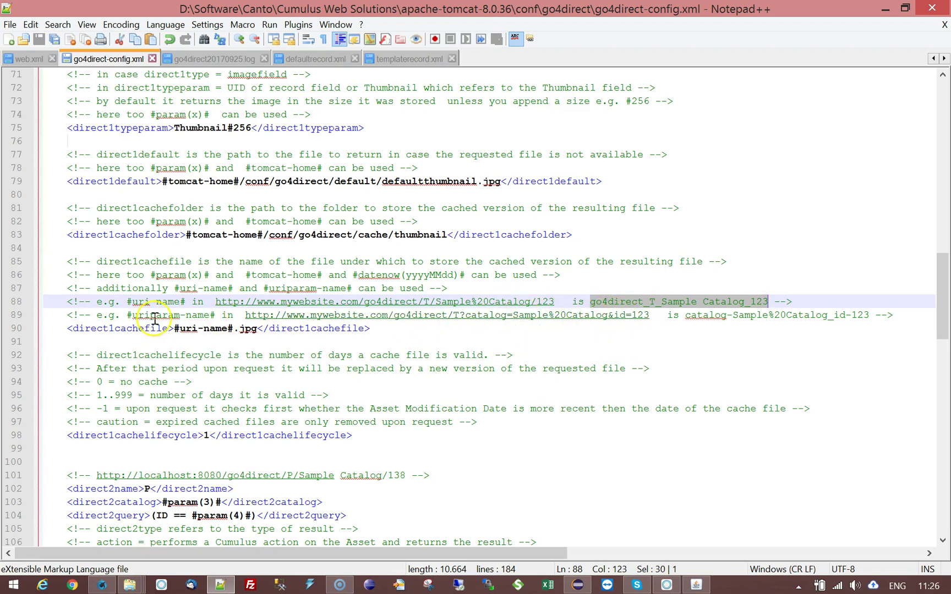
pyautogui.moveTo(127, 316); pyautogui.dragTo(215, 316)
# Step: Replace %20 with a space in the resulting file name of the #uriparam-name# example comment and save go4direct-config.xml
pyautogui.click(736, 319)
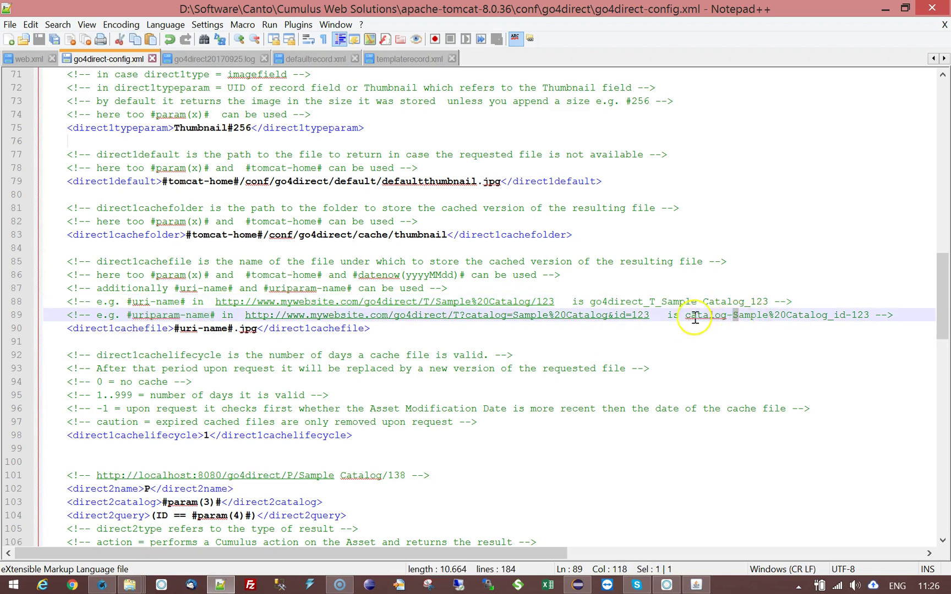
pyautogui.moveTo(769, 315); pyautogui.dragTo(788, 316)
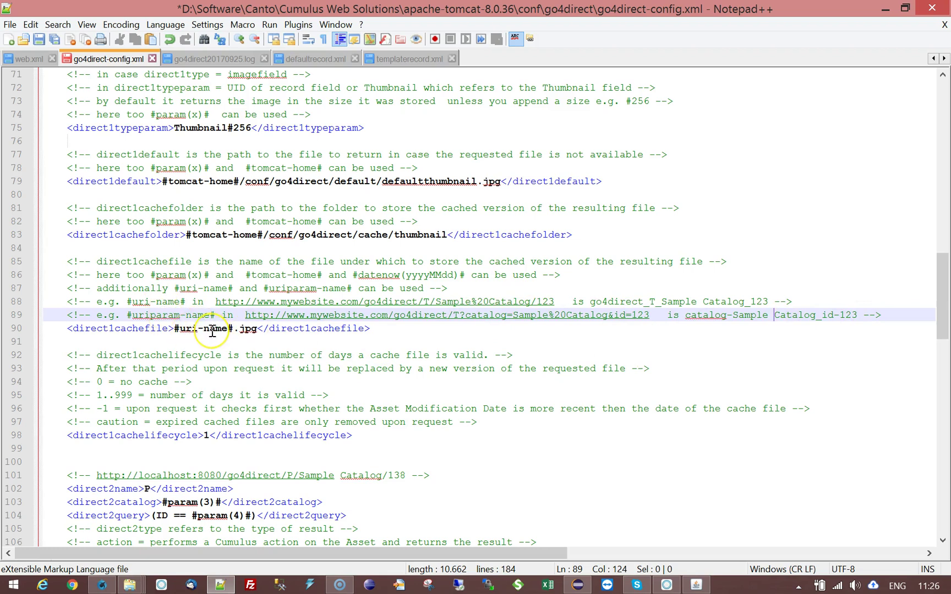
pyautogui.hotkey('ctrl', 's')
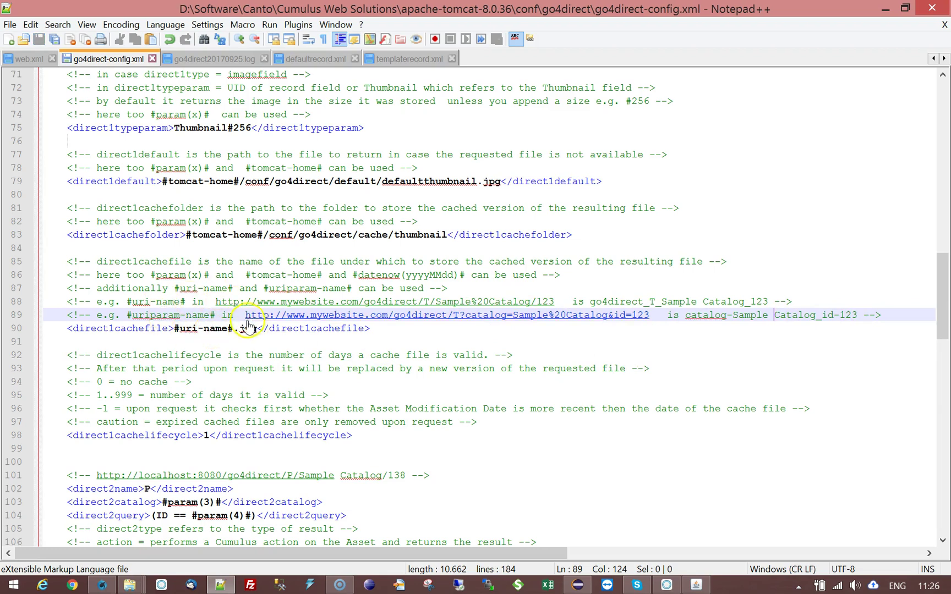
# Step: Examine the direct1cachelifecycle setting, highlighting its element name and the 0 and 1..999 options in its comments
pyautogui.scroll(-1, 716, 376)
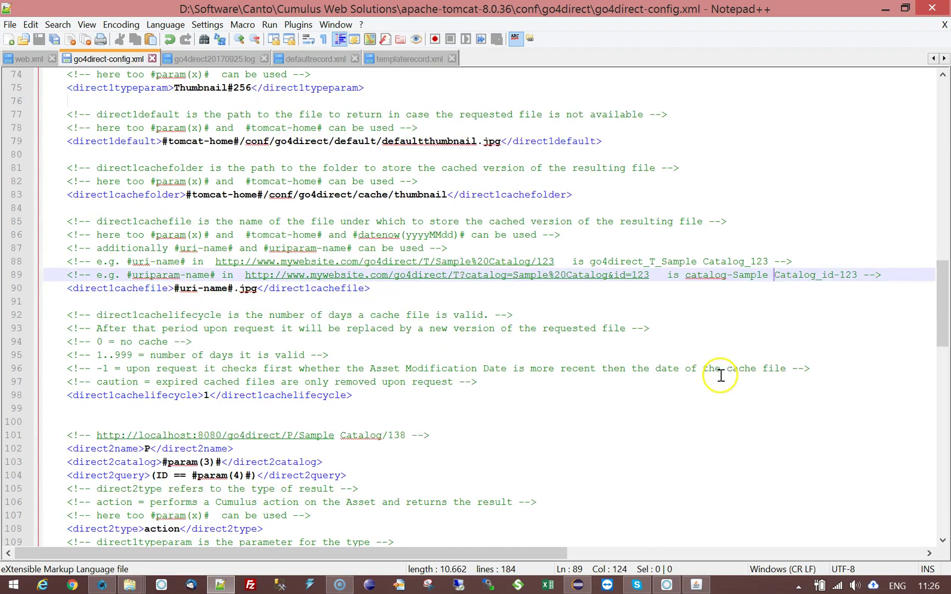
pyautogui.scroll(-1, 716, 374)
pyautogui.click(110, 355)
pyautogui.doubleClick(110, 355)
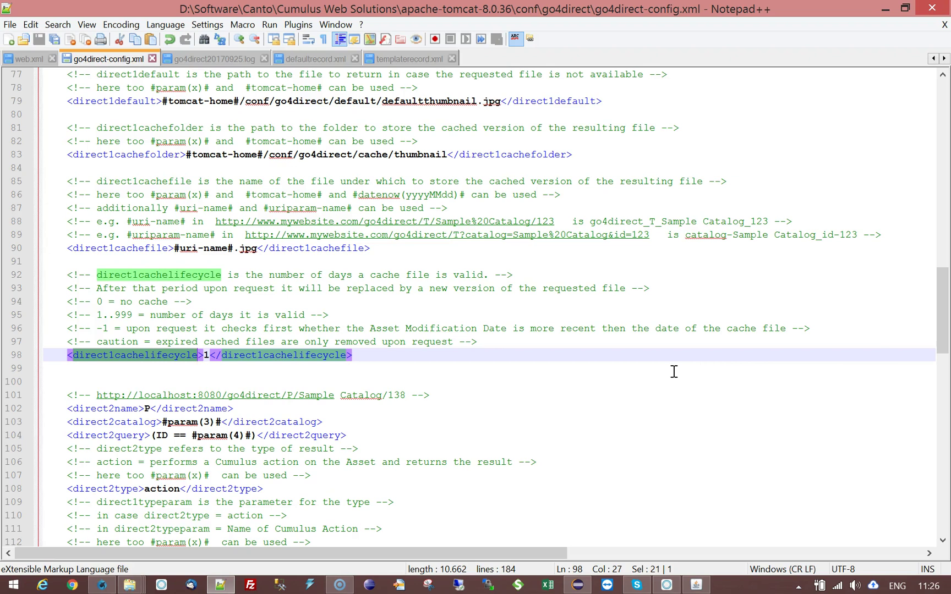
pyautogui.moveTo(92, 303); pyautogui.dragTo(102, 303)
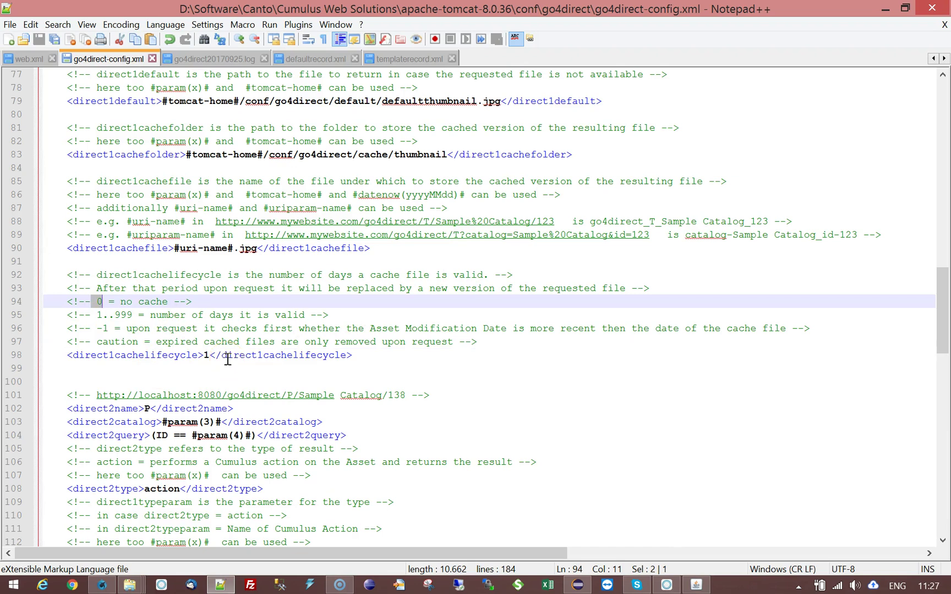
pyautogui.click(139, 342)
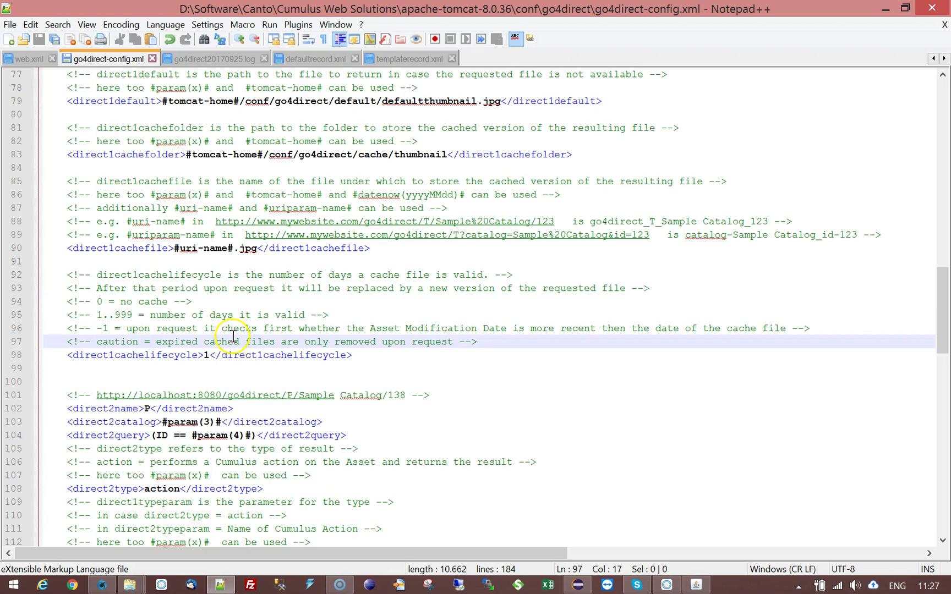
pyautogui.moveTo(97, 315); pyautogui.dragTo(130, 315)
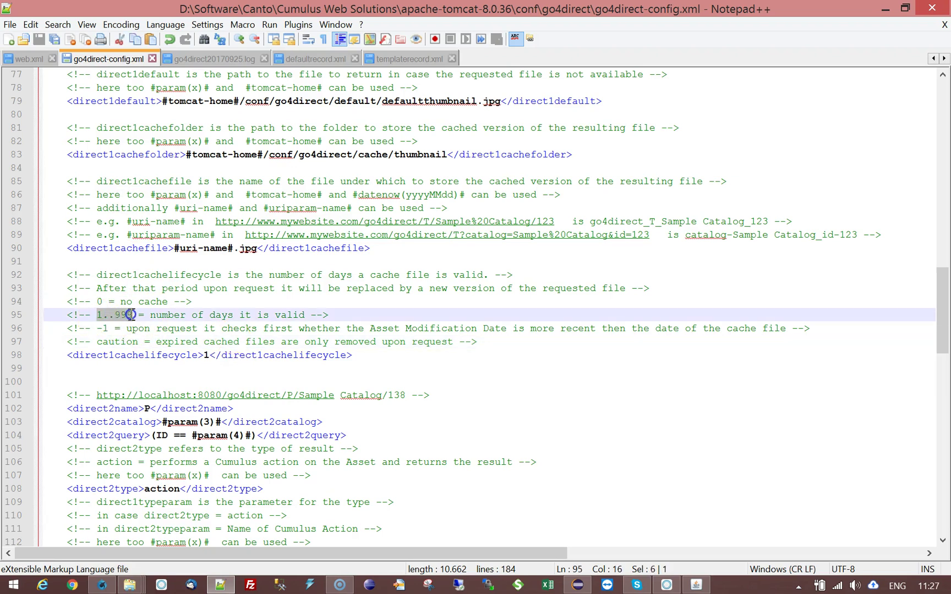
pyautogui.click(207, 356)
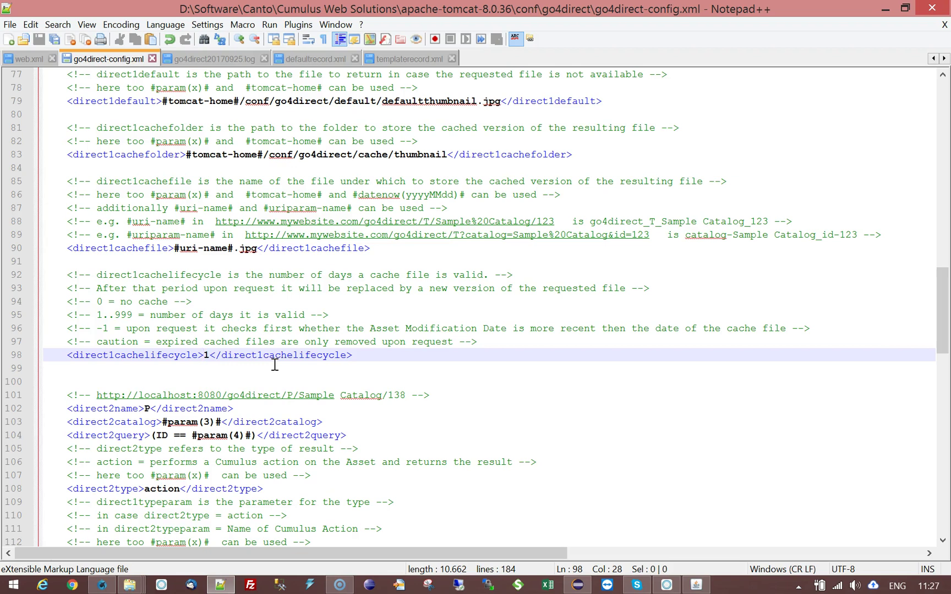
# Step: Highlight the -1 option's comment about comparing the Asset Modification Date with the cache file date
pyautogui.click(292, 362)
pyautogui.moveTo(98, 328); pyautogui.dragTo(109, 328)
pyautogui.click(182, 328)
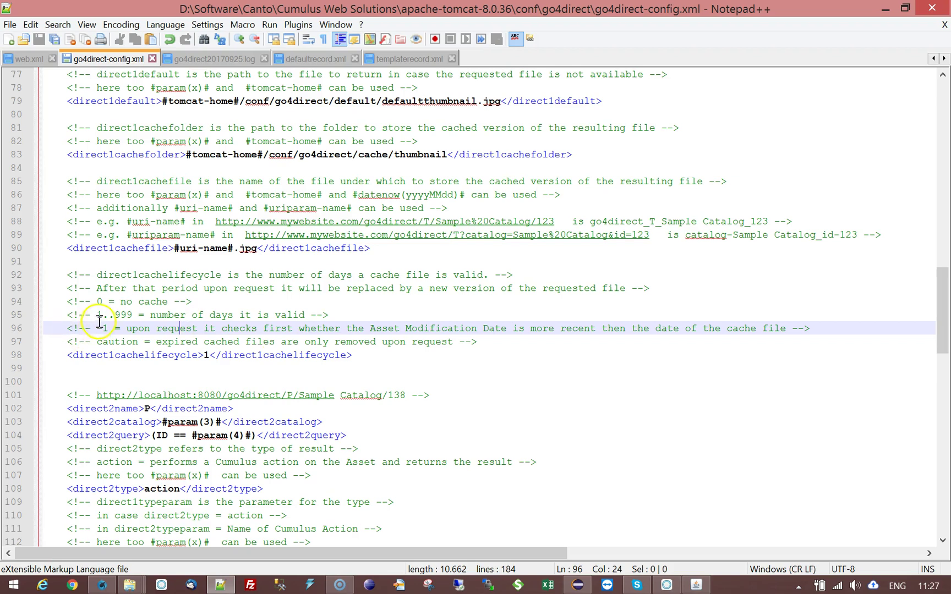
pyautogui.moveTo(97, 329); pyautogui.dragTo(761, 329)
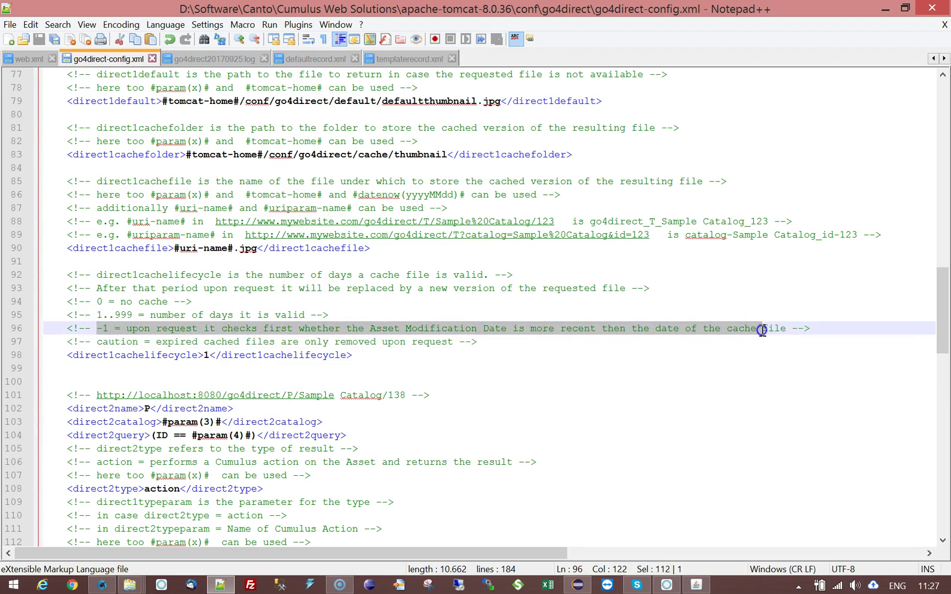
# Step: Highlight the 1..999 and -1 options in the direct1cachelifecycle comments
pyautogui.click(353, 315)
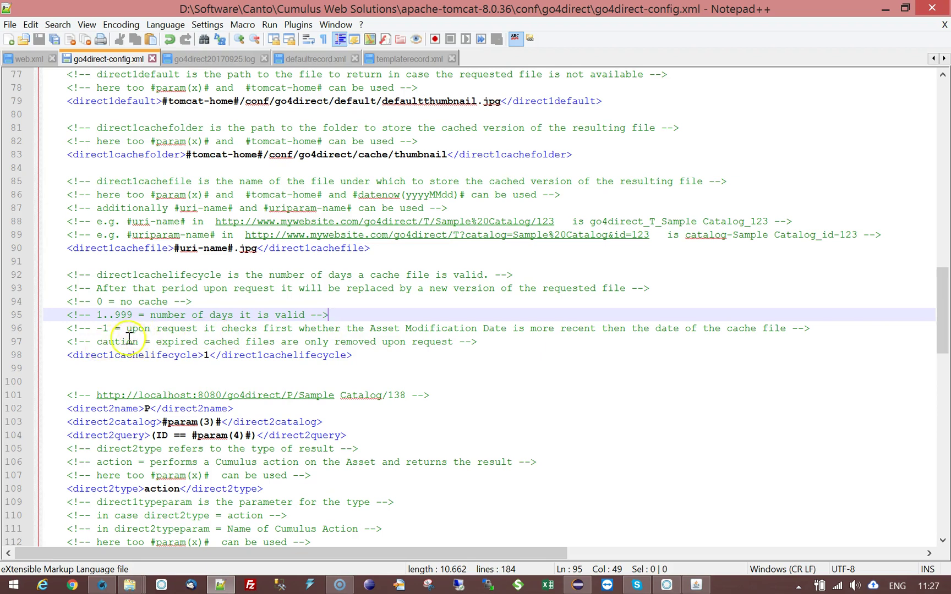
pyautogui.click(98, 315)
pyautogui.moveTo(98, 315); pyautogui.dragTo(132, 315)
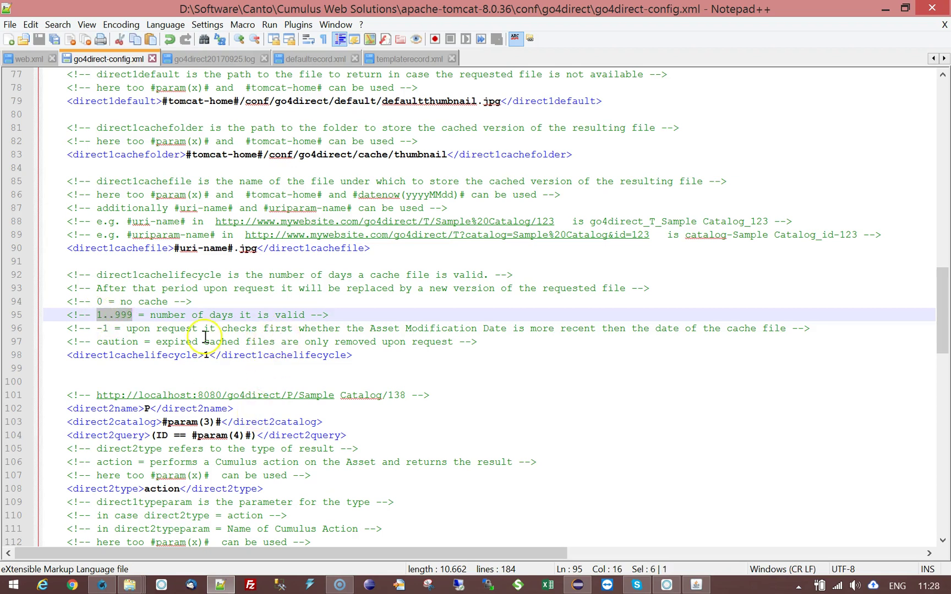
pyautogui.moveTo(99, 329); pyautogui.dragTo(109, 329)
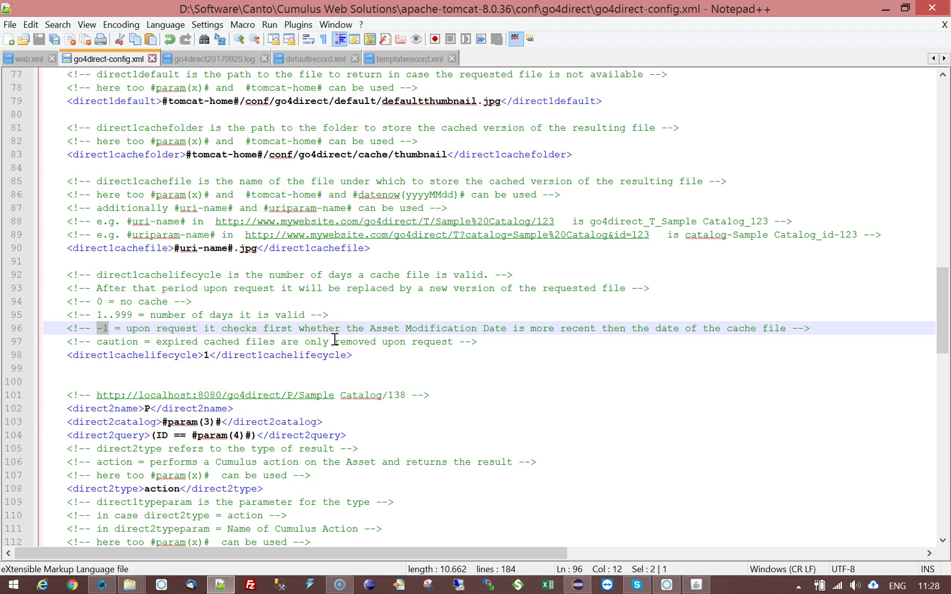
pyautogui.click(98, 329)
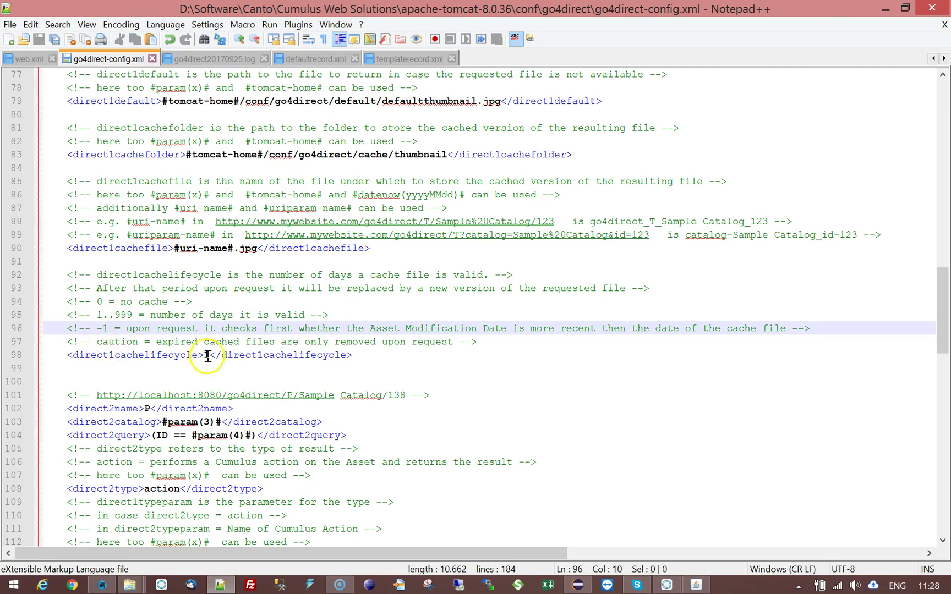
pyautogui.scroll(5, 602, 429)
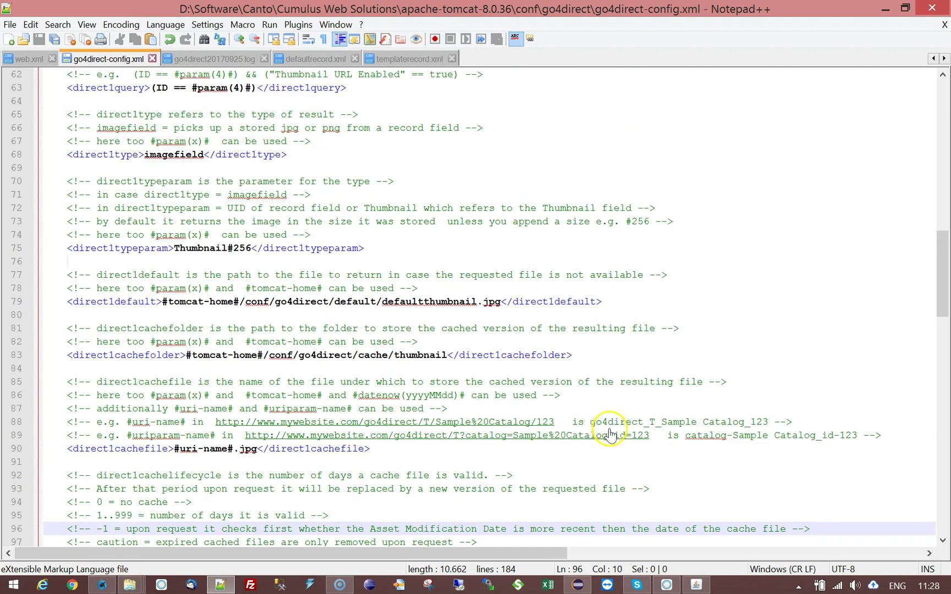
pyautogui.scroll(10, 799, 291)
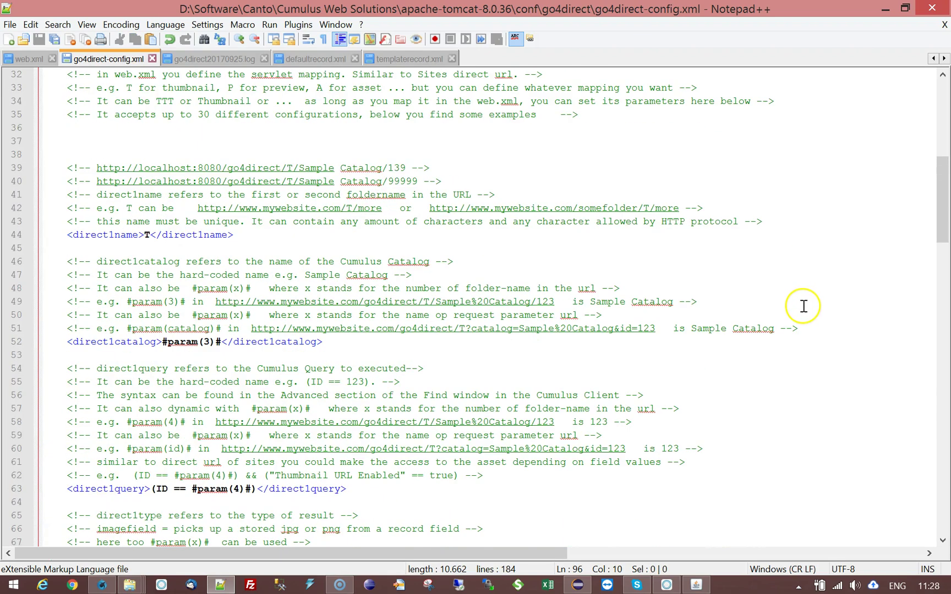
pyautogui.click(96, 168)
pyautogui.moveTo(97, 168); pyautogui.dragTo(406, 168)
pyautogui.hotkey('ctrl', 'c')
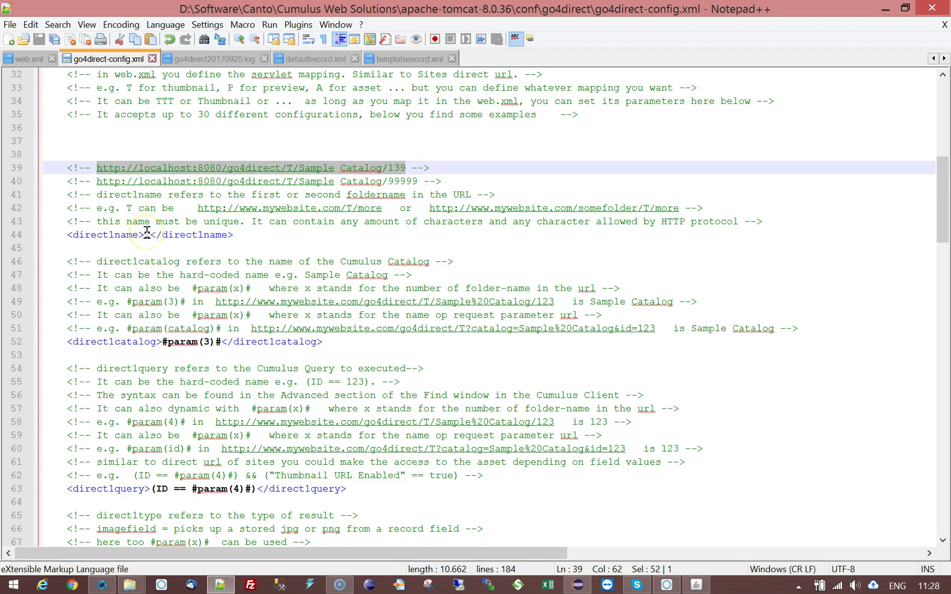
# Step: Examine the direct1type and direct1typeparam settings, highlighting imagefield, Thumbnail and the #256 size suffix
pyautogui.click(306, 464)
pyautogui.scroll(-3, 437, 477)
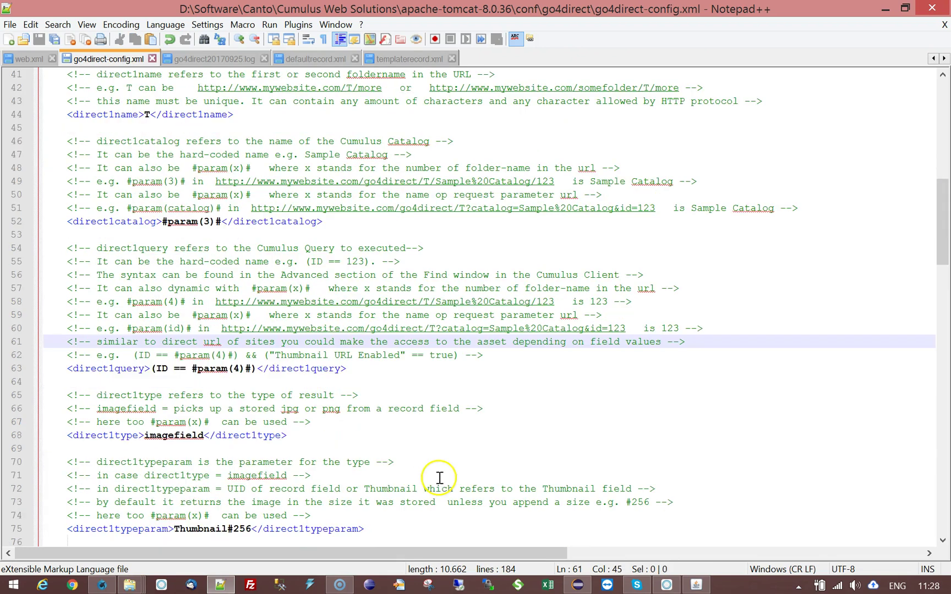
pyautogui.doubleClick(164, 436)
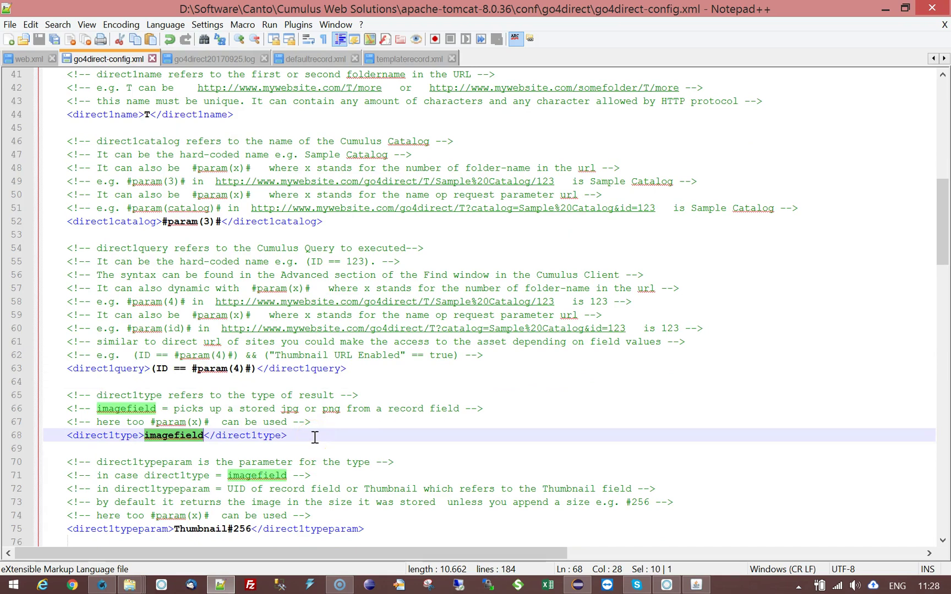
pyautogui.click(315, 436)
pyautogui.scroll(-2, 413, 467)
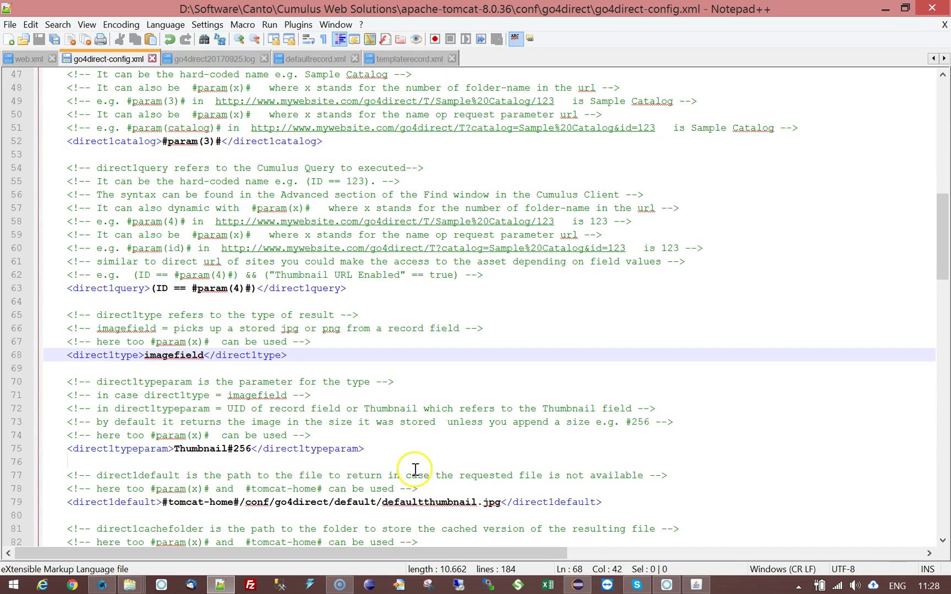
pyautogui.click(171, 448)
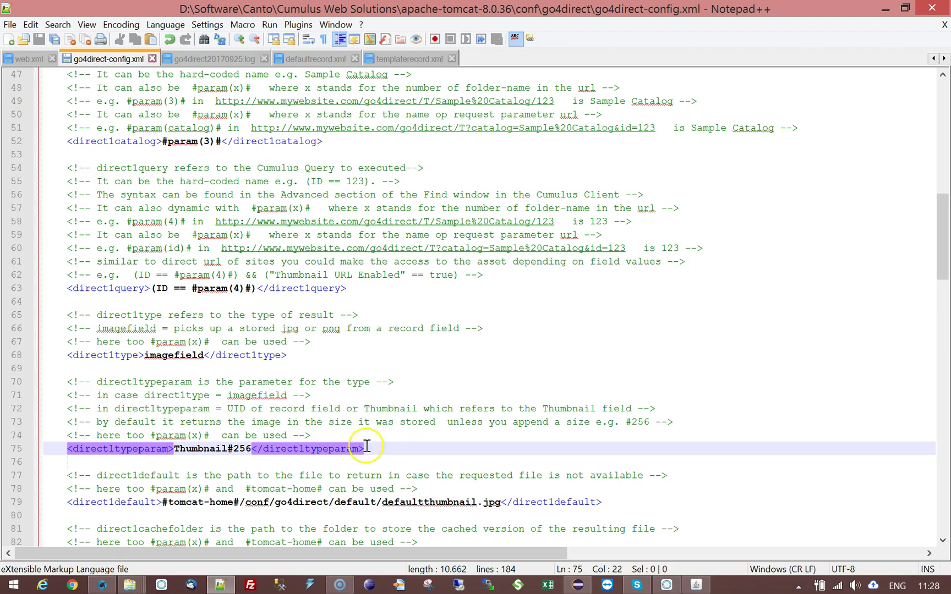
pyautogui.doubleClick(202, 448)
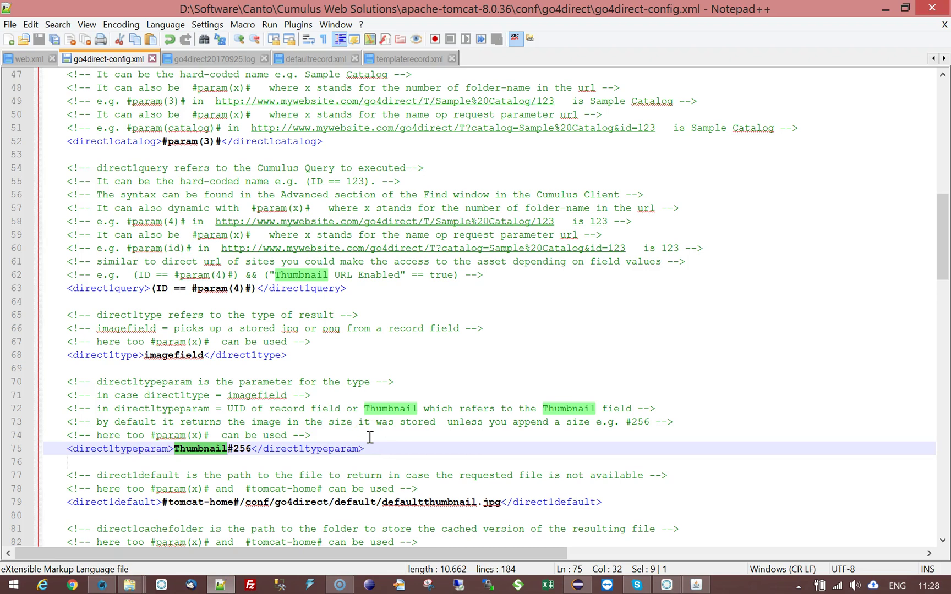
pyautogui.click(252, 451)
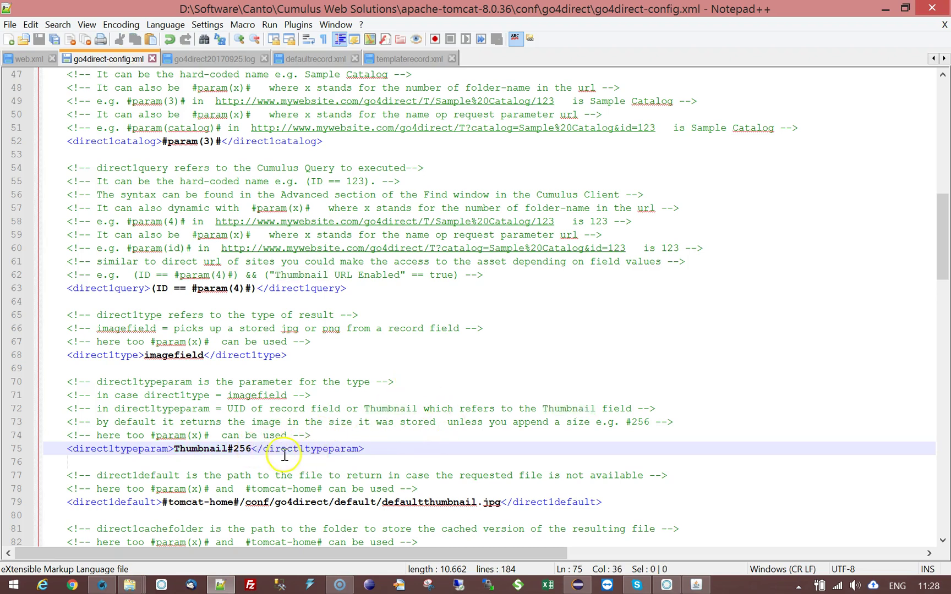
pyautogui.moveTo(229, 449); pyautogui.dragTo(252, 449)
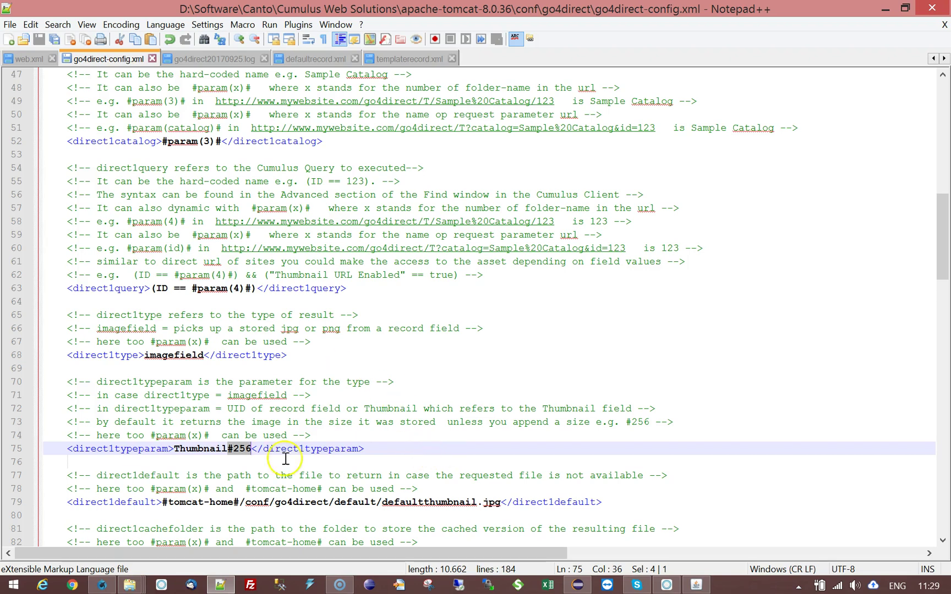
# Step: Switch to the web browser and load the copied thumbnail URL localhost:8080/go4direct/T/Sample Catalog/139
pyautogui.click(101, 584)
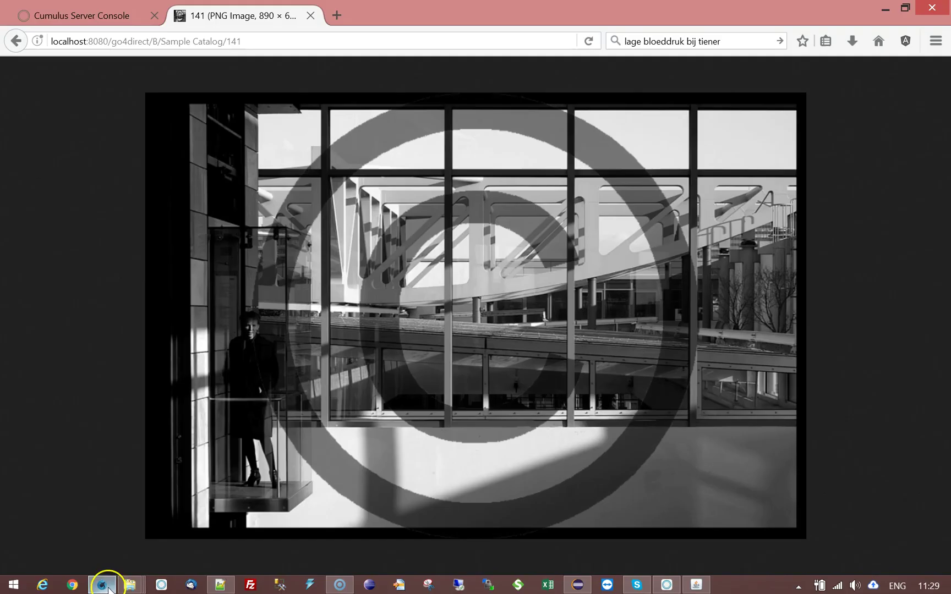
pyautogui.click(251, 42)
pyautogui.hotkey('ctrl', 'v')
pyautogui.press('Return')
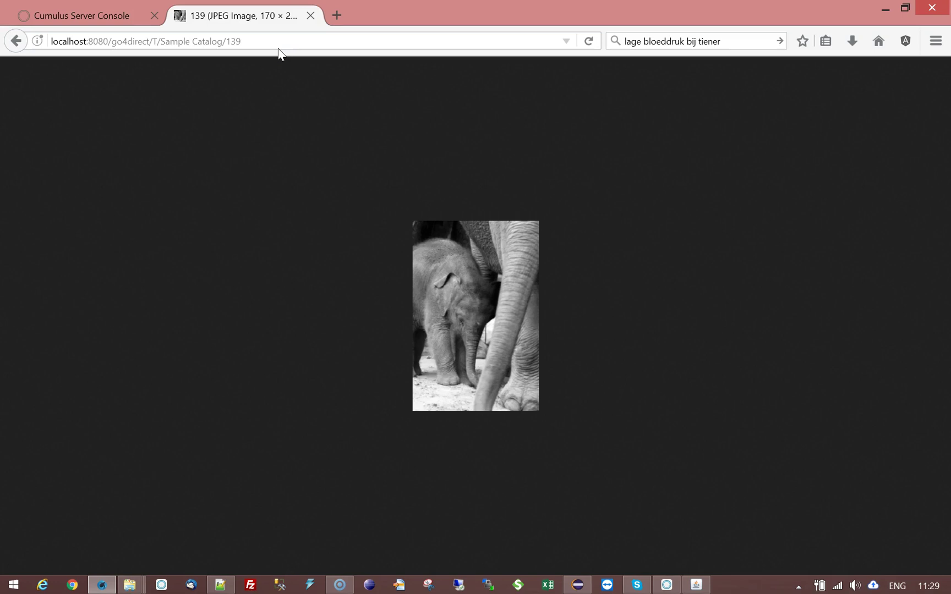
# Step: Request the thumbnail URL for record 139 again to compare its loading speed
pyautogui.click(288, 38)
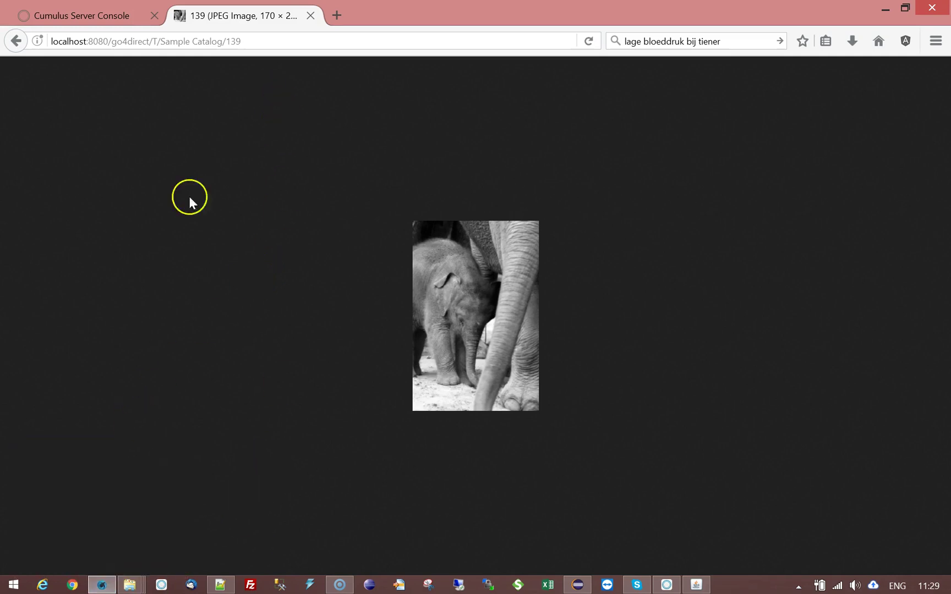
pyautogui.click(252, 40)
pyautogui.press('Return')
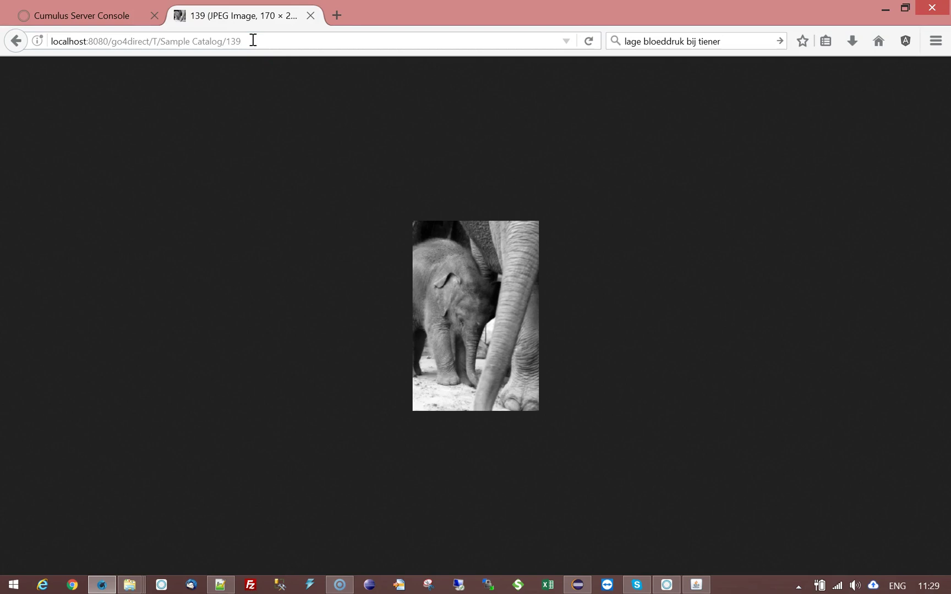
pyautogui.click(226, 587)
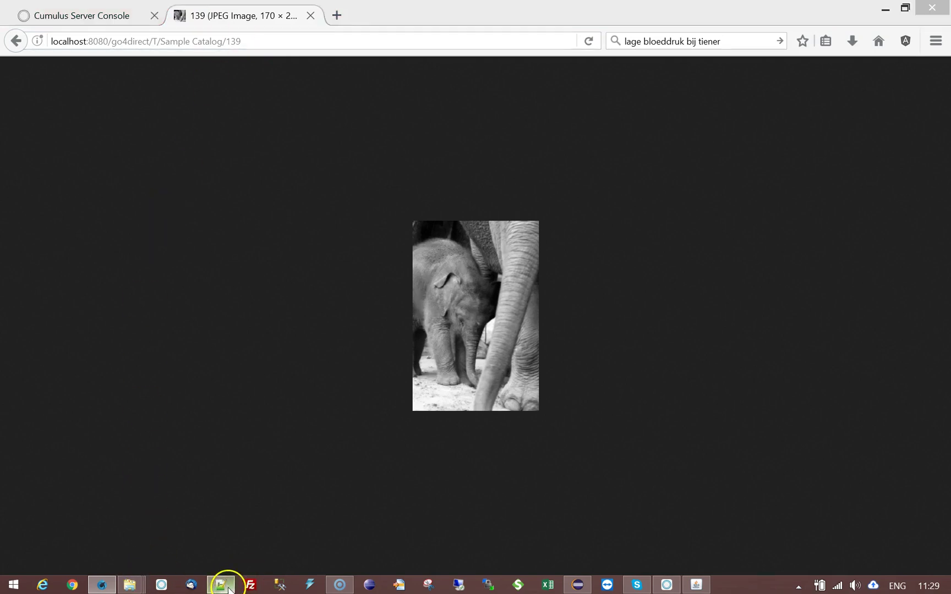
pyautogui.scroll(-4, 465, 361)
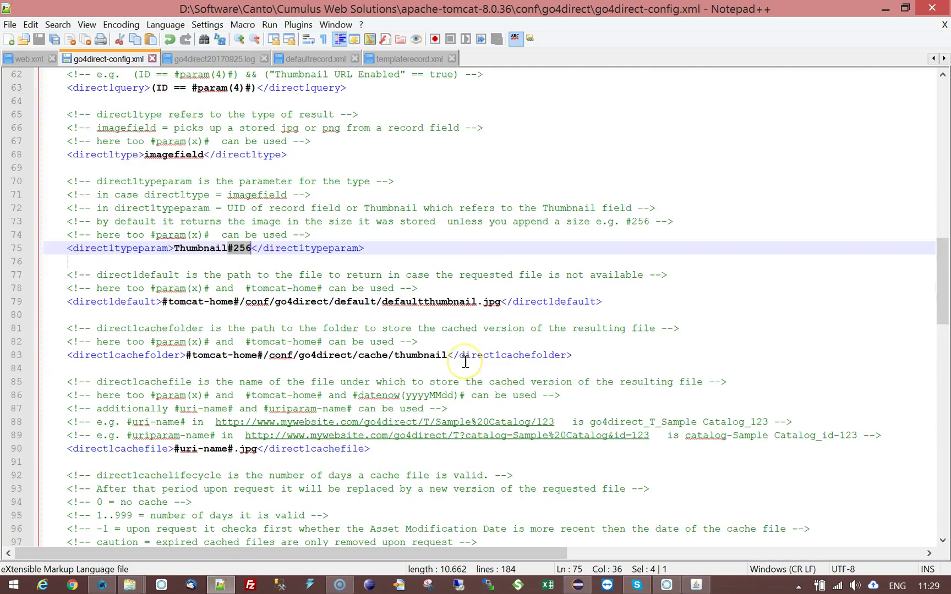
pyautogui.scroll(-9, 465, 361)
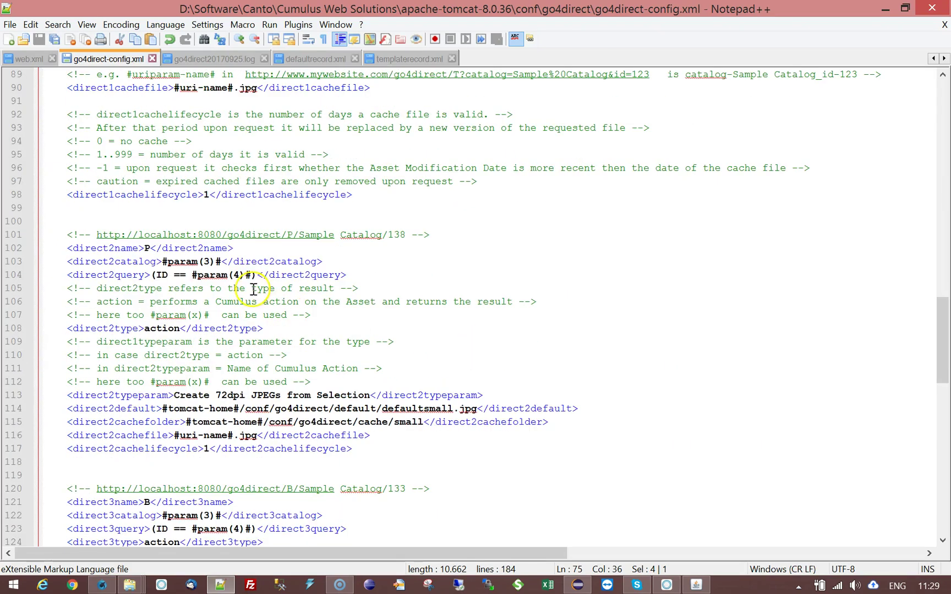
pyautogui.click(147, 247)
pyautogui.click(388, 259)
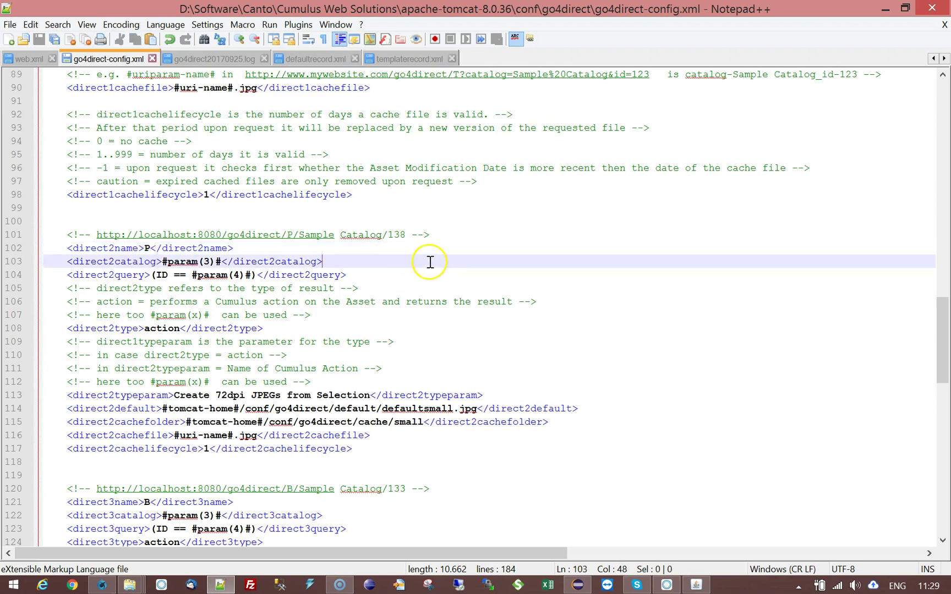
pyautogui.moveTo(96, 234); pyautogui.dragTo(406, 240)
pyautogui.hotkey('ctrl', 'c')
pyautogui.click(103, 585)
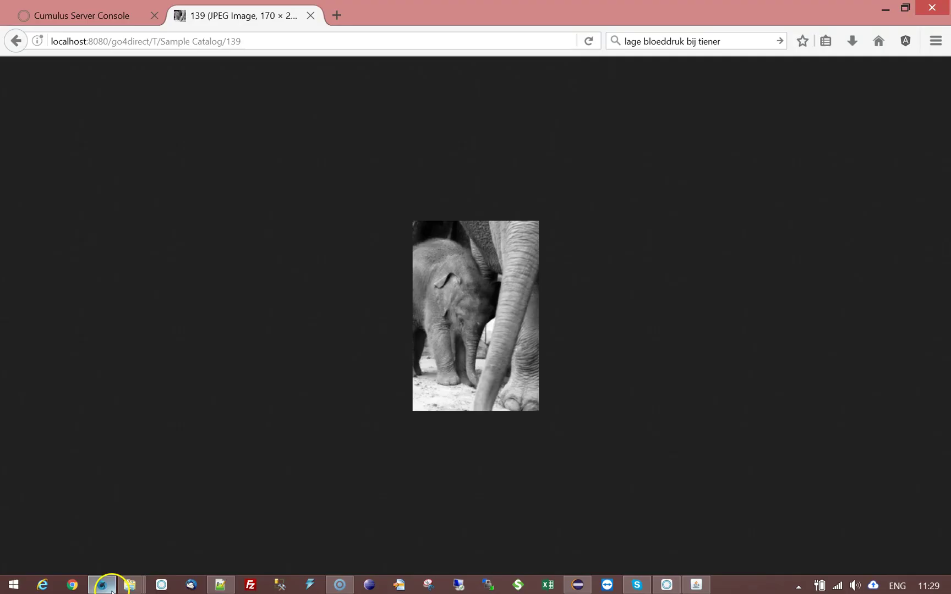
pyautogui.click(265, 41)
pyautogui.hotkey('ctrl', 'v')
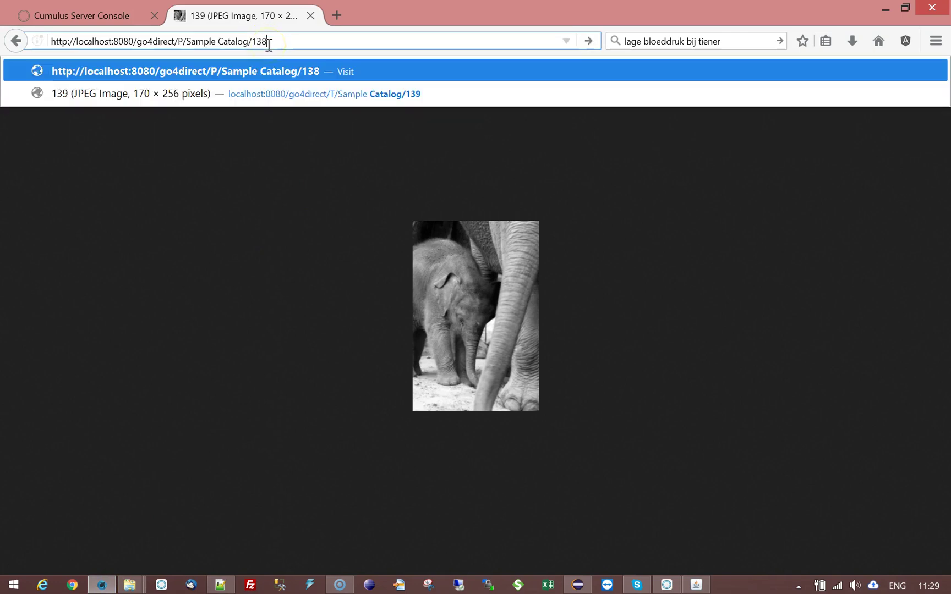
pyautogui.press('Return')
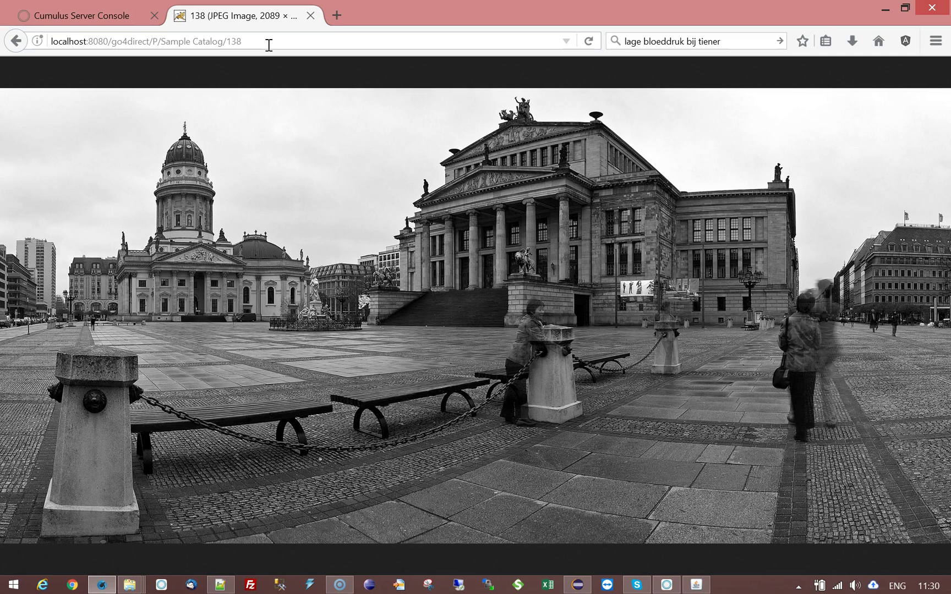
# Step: Request the preview URL for record 138 again to compare its loading speed
pyautogui.click(267, 43)
pyautogui.click(283, 42)
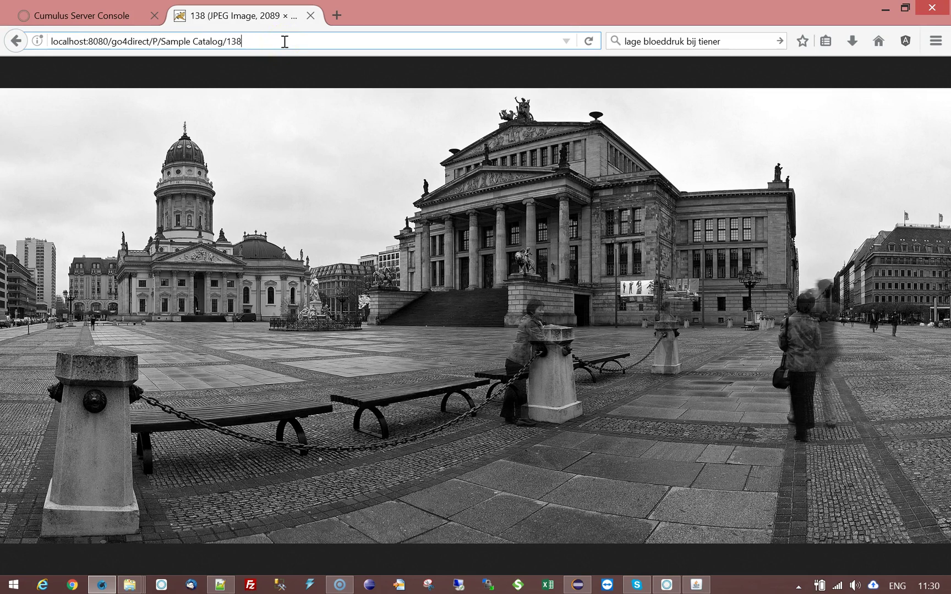
pyautogui.press('Return')
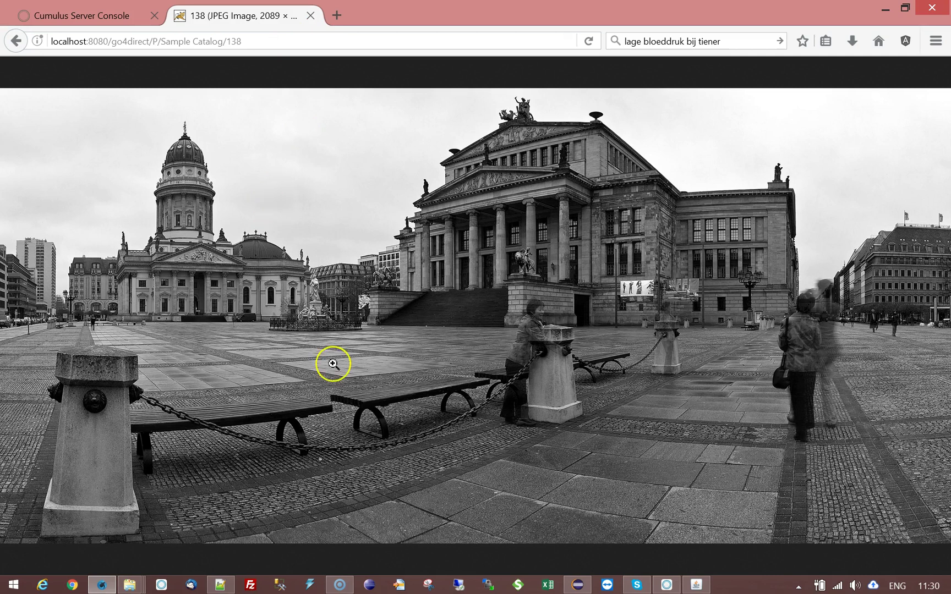
pyautogui.click(129, 588)
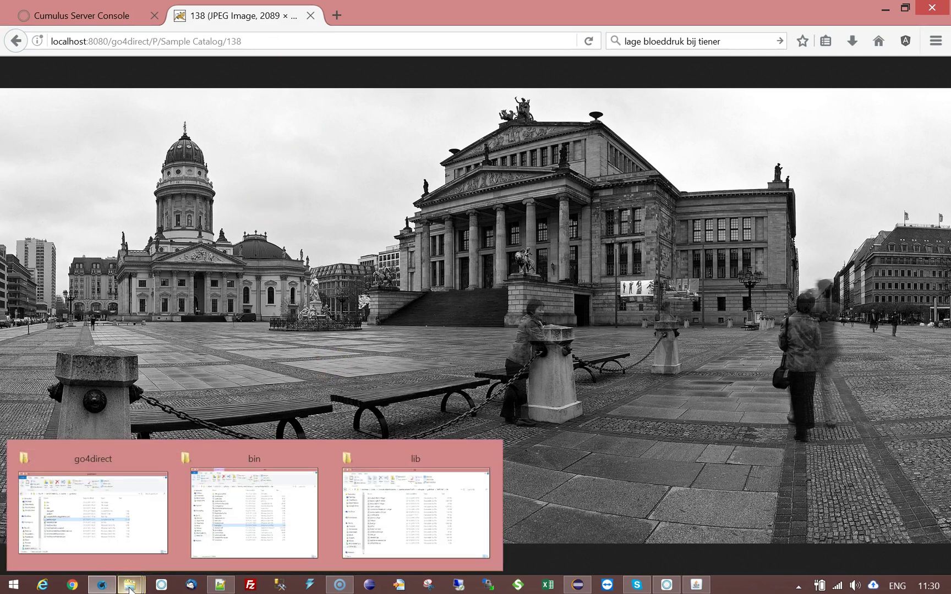
pyautogui.moveTo(337, 588)
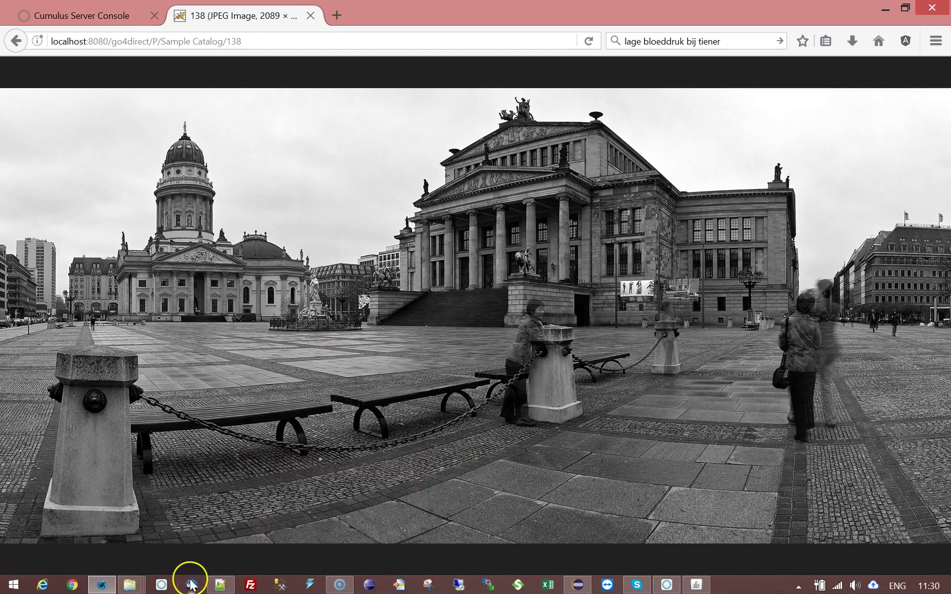
pyautogui.click(219, 587)
pyautogui.click(447, 236)
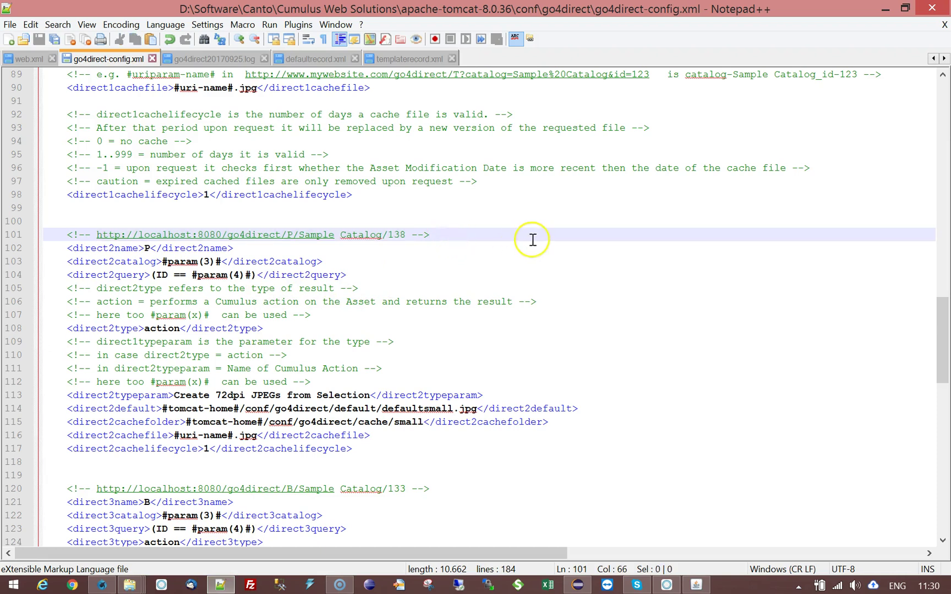
pyautogui.scroll(-1, 534, 239)
pyautogui.scroll(-4, 534, 239)
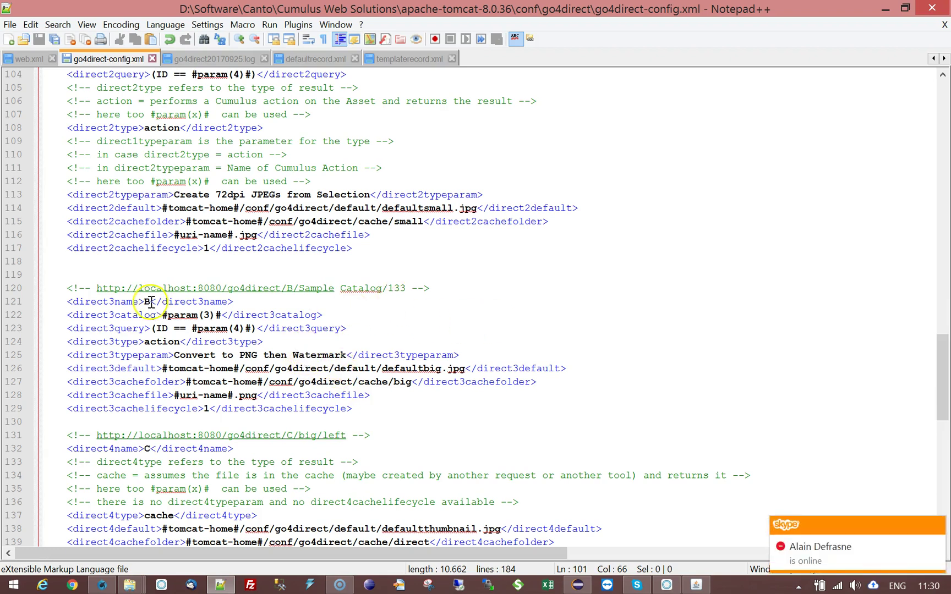
pyautogui.moveTo(96, 288); pyautogui.dragTo(406, 287)
pyautogui.hotkey('ctrl', 'c')
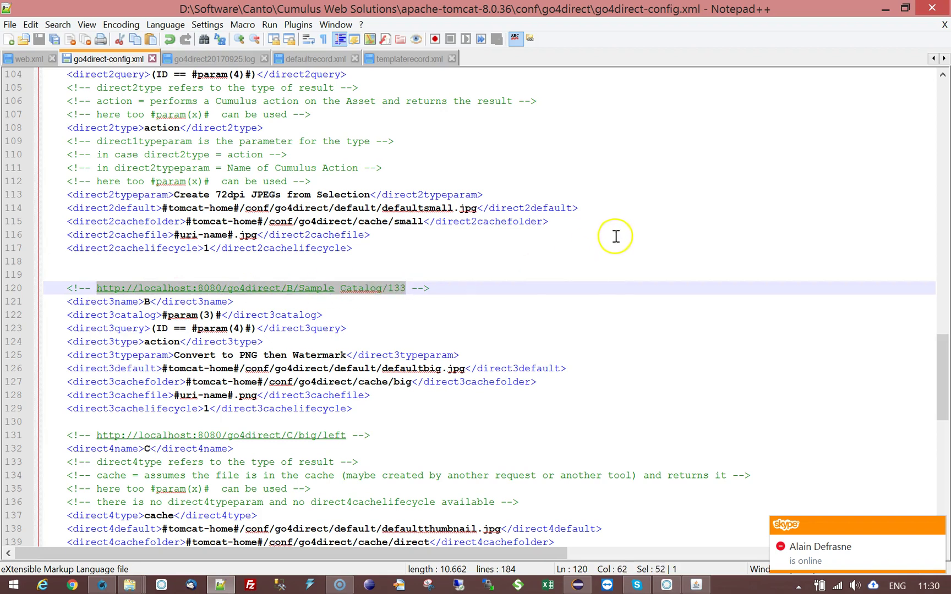
# Step: Switch to the web browser and load the copied watermark URL localhost:8080/go4direct/B/Sample Catalog/133
pyautogui.click(101, 585)
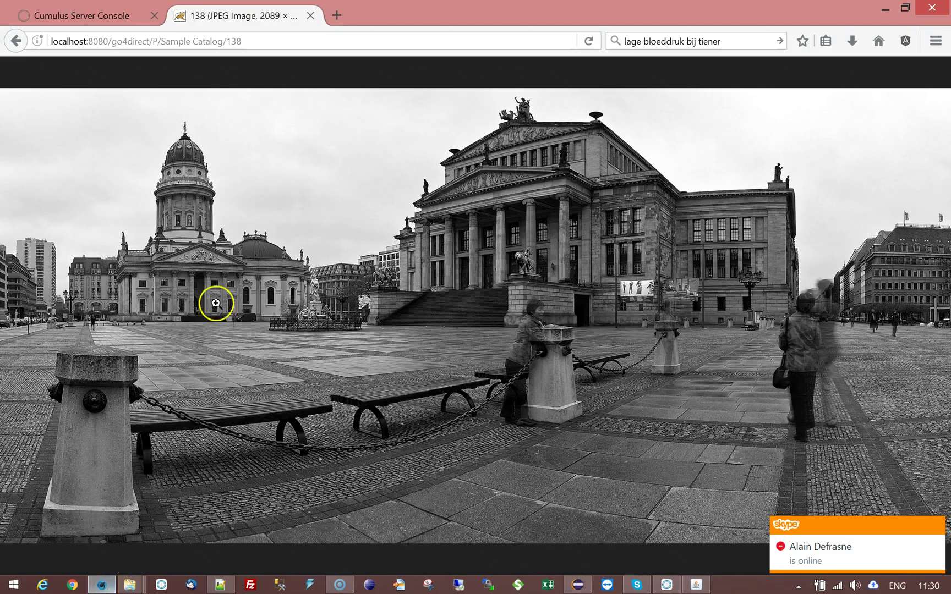
pyautogui.click(274, 38)
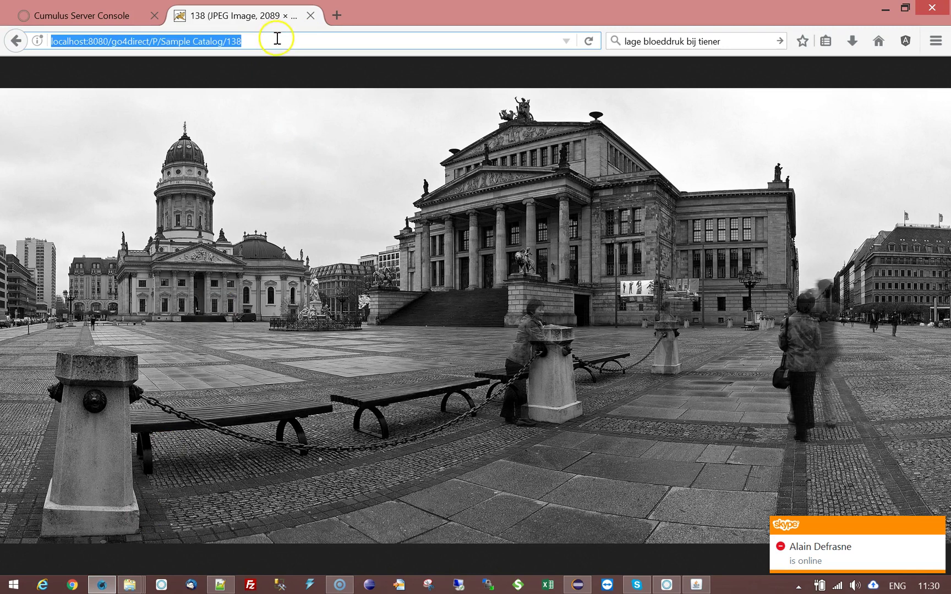
pyautogui.hotkey('ctrl', 'v')
pyautogui.press('Return')
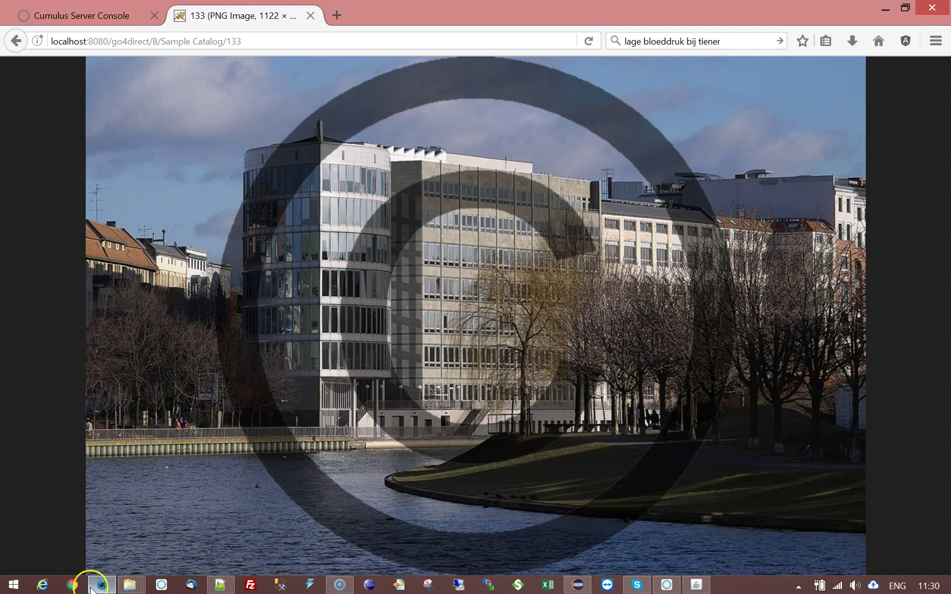
pyautogui.click(110, 586)
pyautogui.scroll(-2, 457, 379)
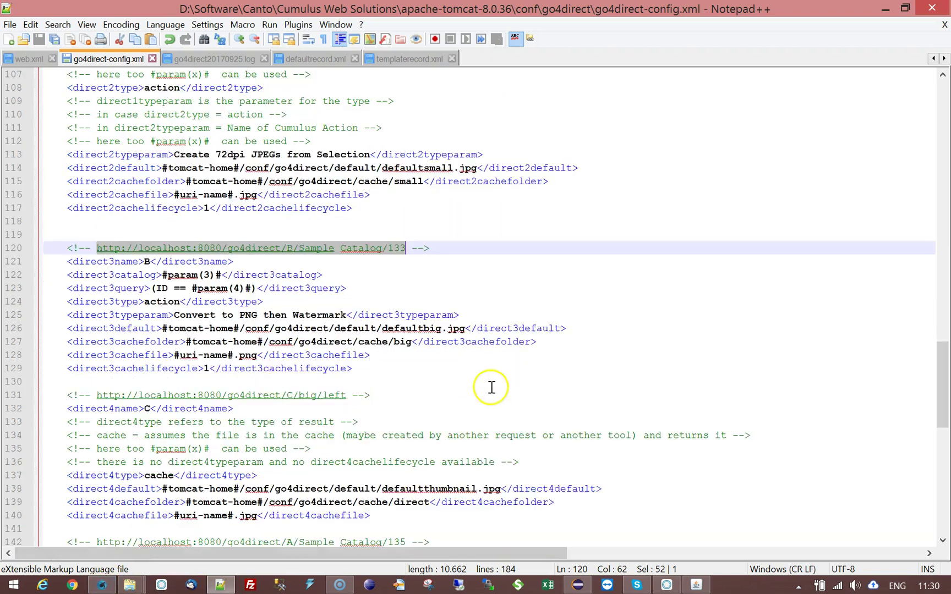
pyautogui.moveTo(97, 355); pyautogui.dragTo(347, 353)
pyautogui.hotkey('ctrl', 'c')
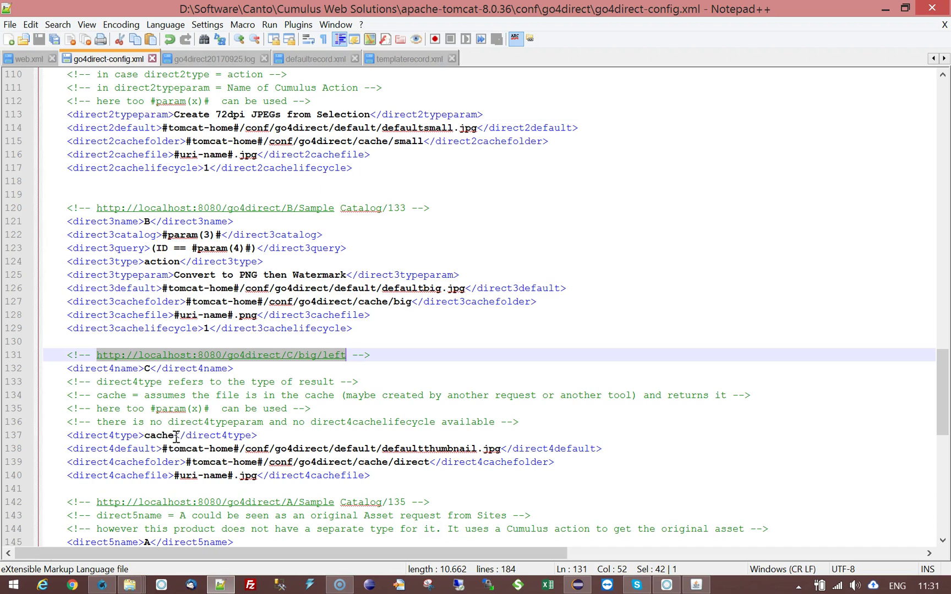
pyautogui.click(554, 418)
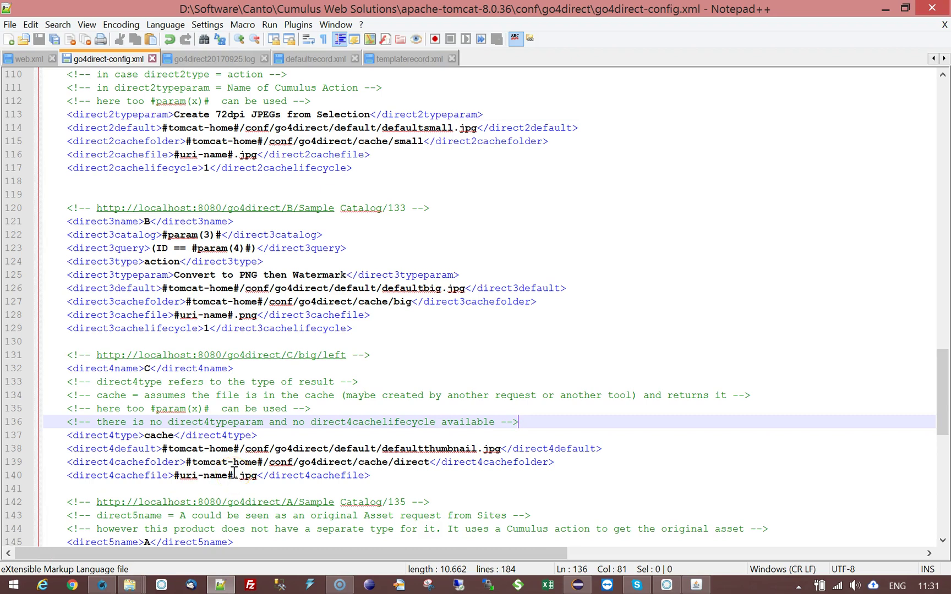
pyautogui.click(419, 460)
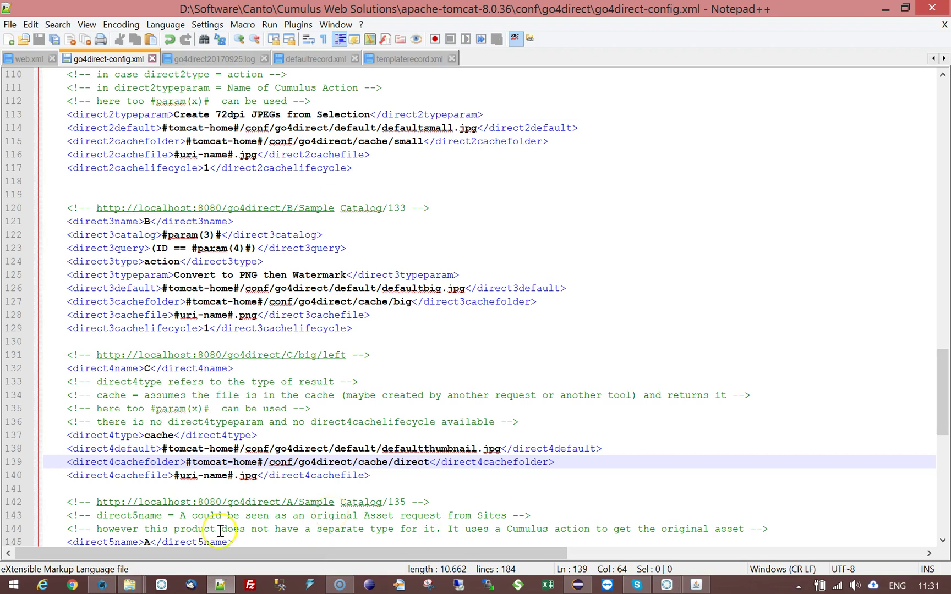
pyautogui.click(102, 585)
pyautogui.click(322, 38)
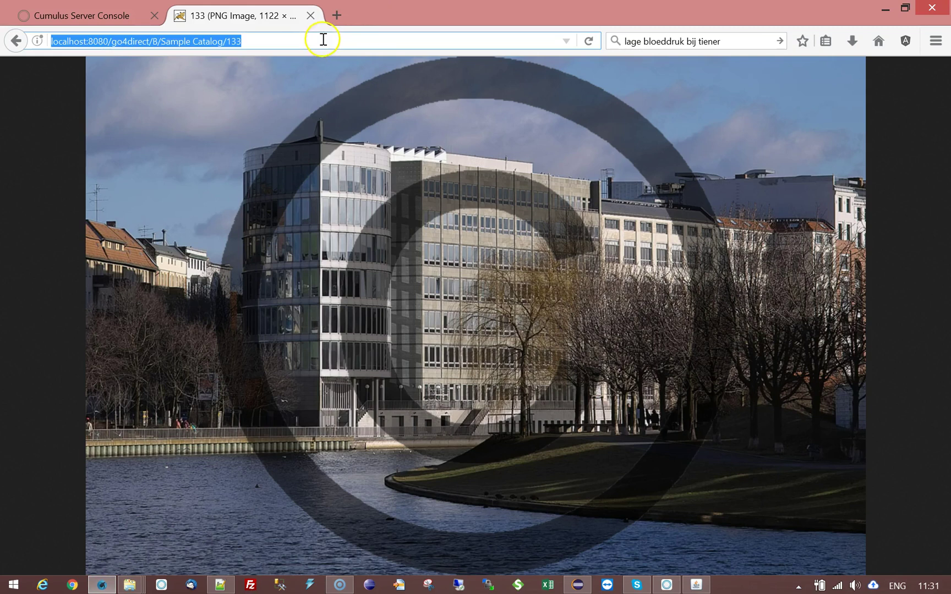
pyautogui.hotkey('ctrl', 'v')
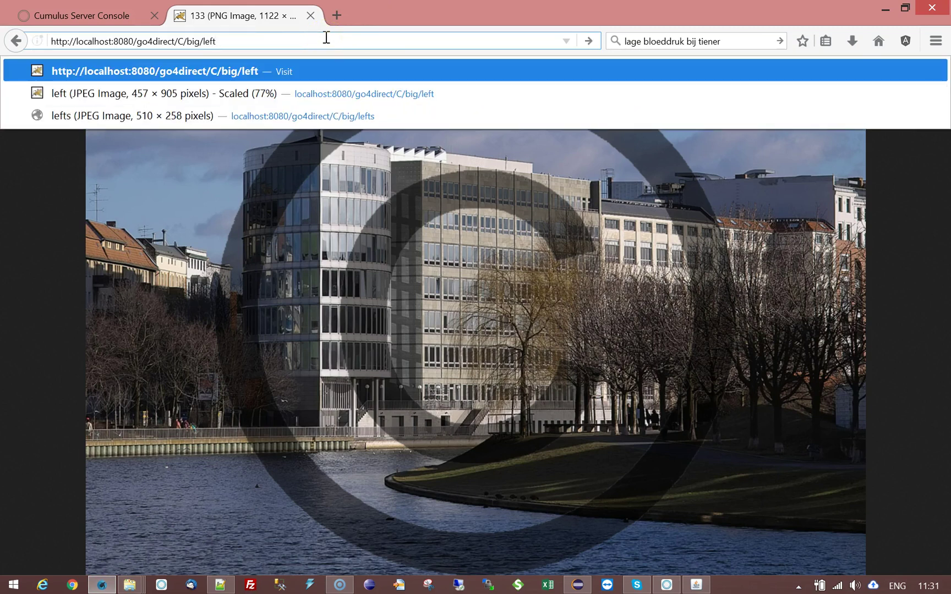
pyautogui.press('Return')
# Step: Replace the last part of the cache URL with right and load localhost:8080/go4direct/C/big/right
pyautogui.click(205, 43)
pyautogui.click(208, 43)
pyautogui.press('BackSpace')
pyautogui.press('BackSpace')
pyautogui.press('BackSpace')
pyautogui.press('BackSpace')
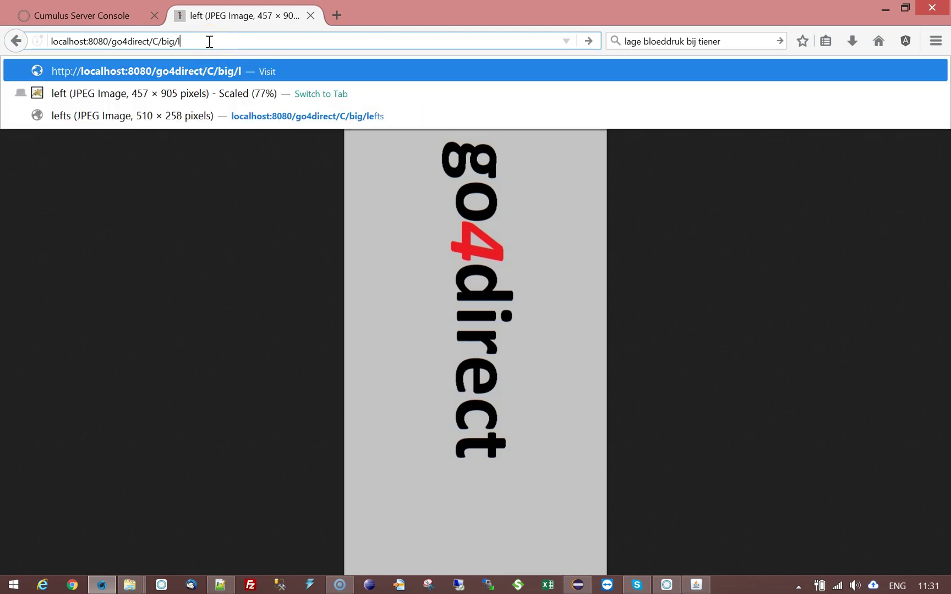
pyautogui.write('righ')
pyautogui.write('t')
pyautogui.press('Return')
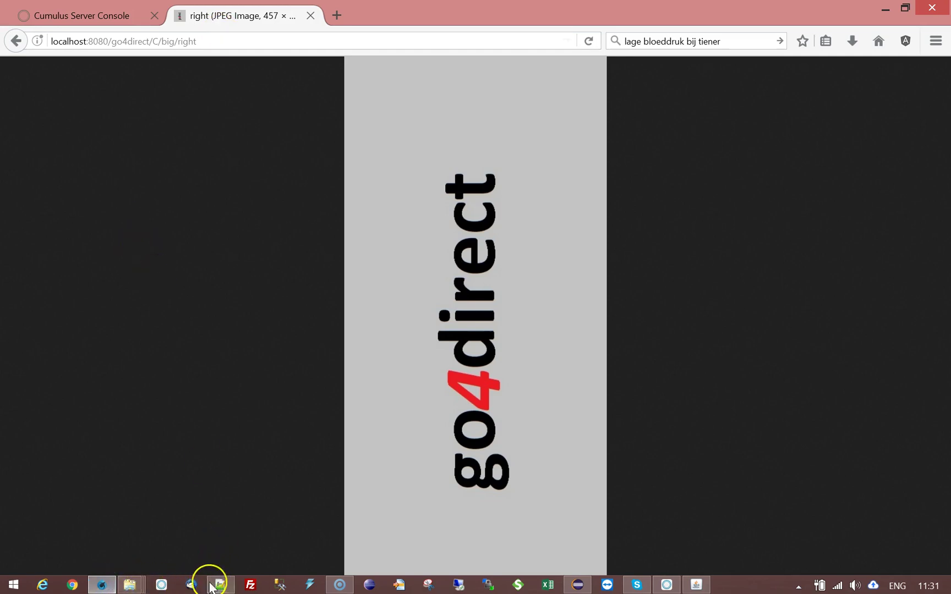
# Step: Return to Notepad++ and examine the direct5 block's name A, its action type and the Copy Original Asset parameter
pyautogui.moveTo(142, 588)
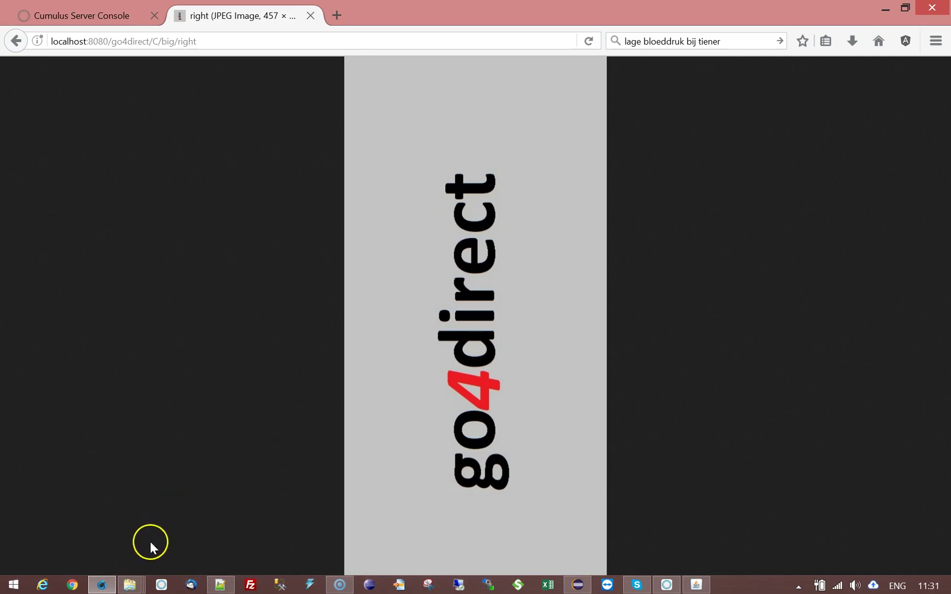
pyautogui.click(220, 587)
pyautogui.click(435, 367)
pyautogui.scroll(-6, 584, 336)
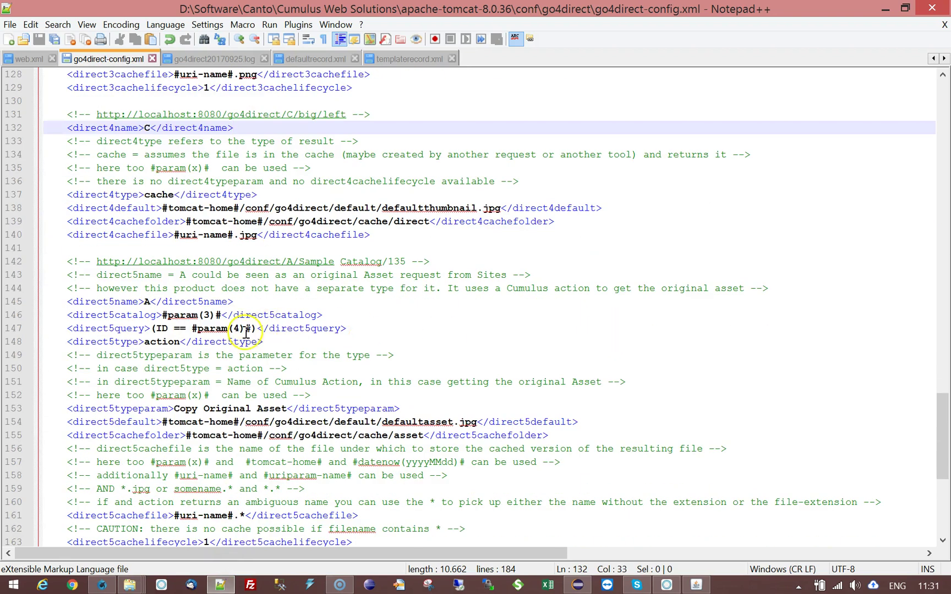
pyautogui.doubleClick(161, 342)
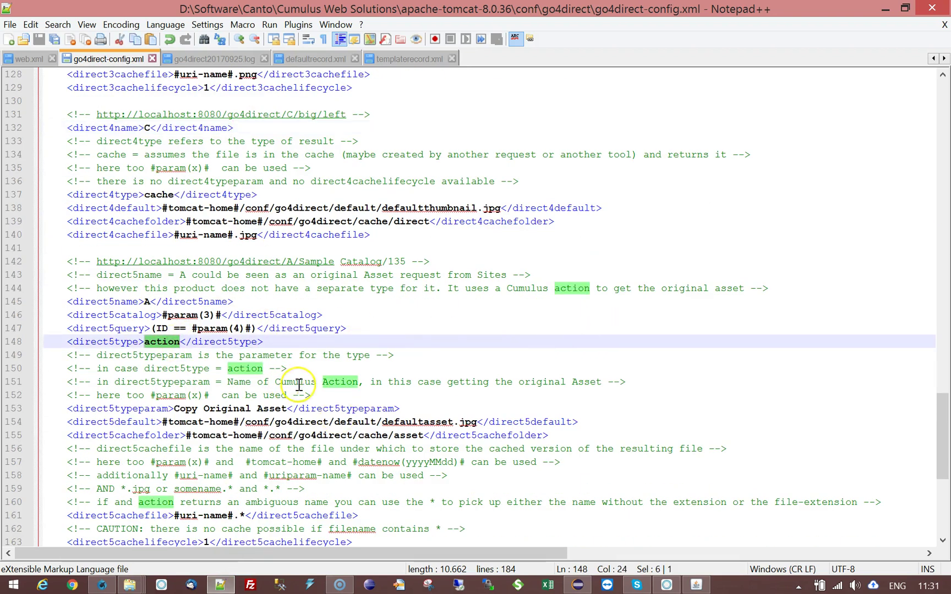
pyautogui.doubleClick(148, 302)
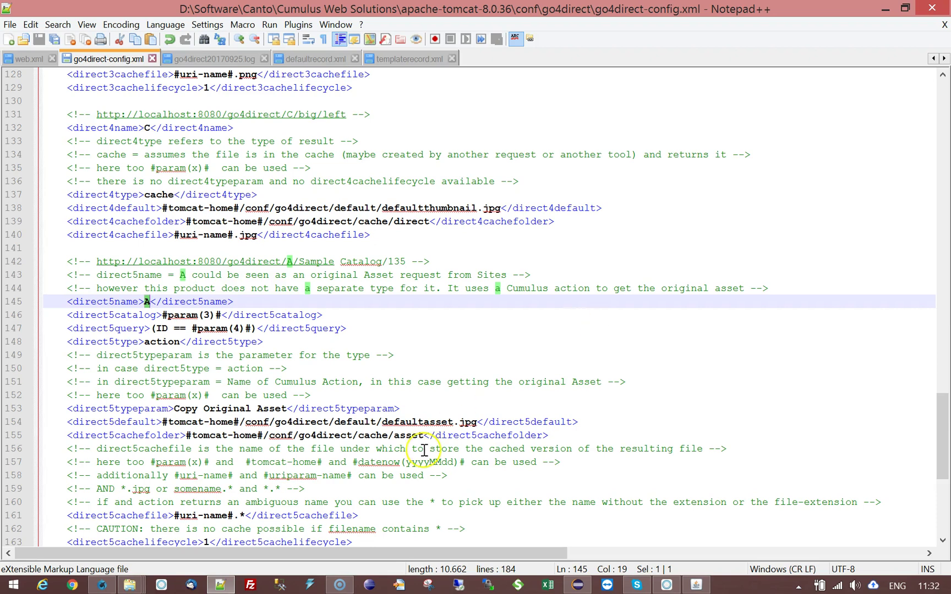
pyautogui.moveTo(174, 409); pyautogui.dragTo(286, 408)
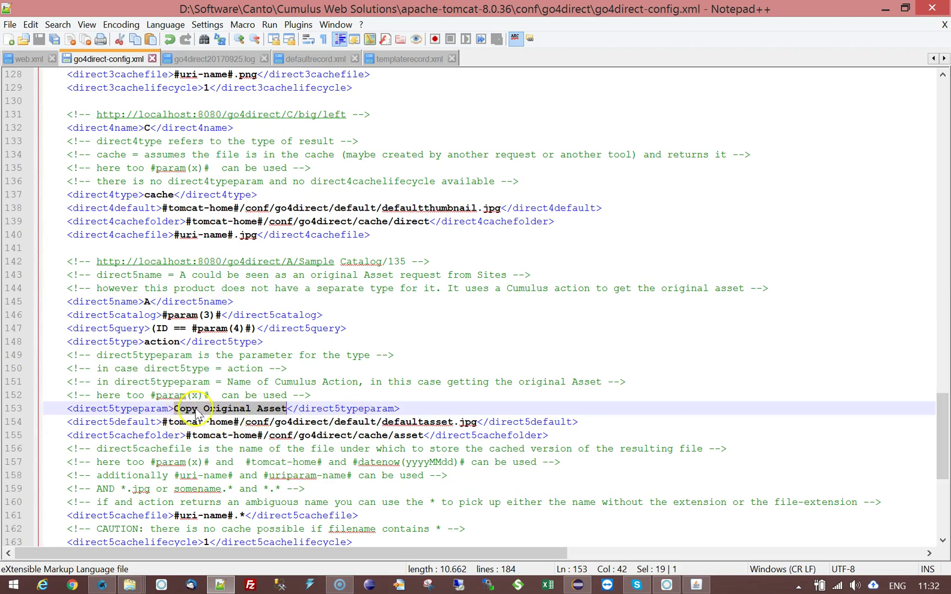
pyautogui.click(415, 398)
# Step: Examine the direct5cachefile value and its * wildcard for the file extension
pyautogui.scroll(-3, 515, 384)
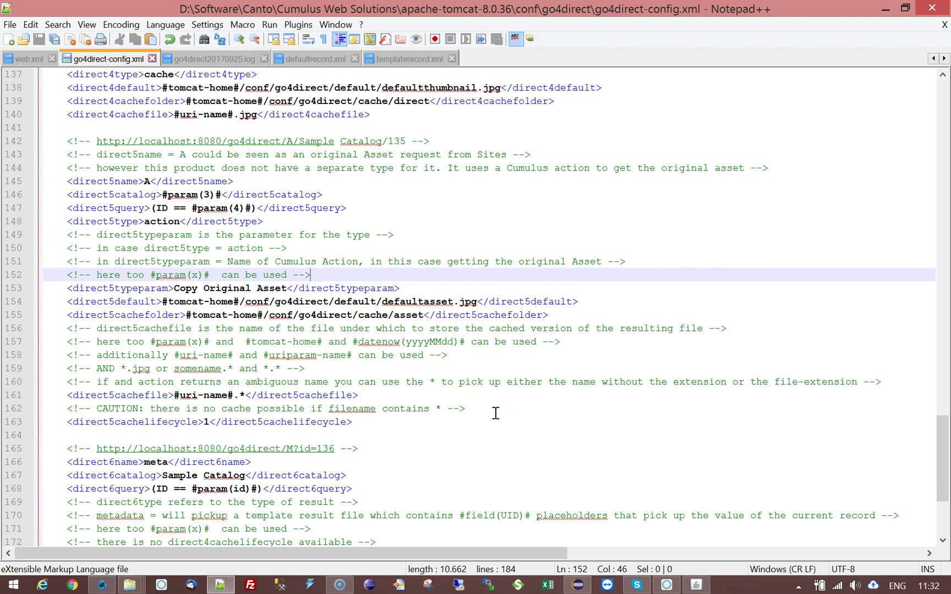
pyautogui.doubleClick(126, 396)
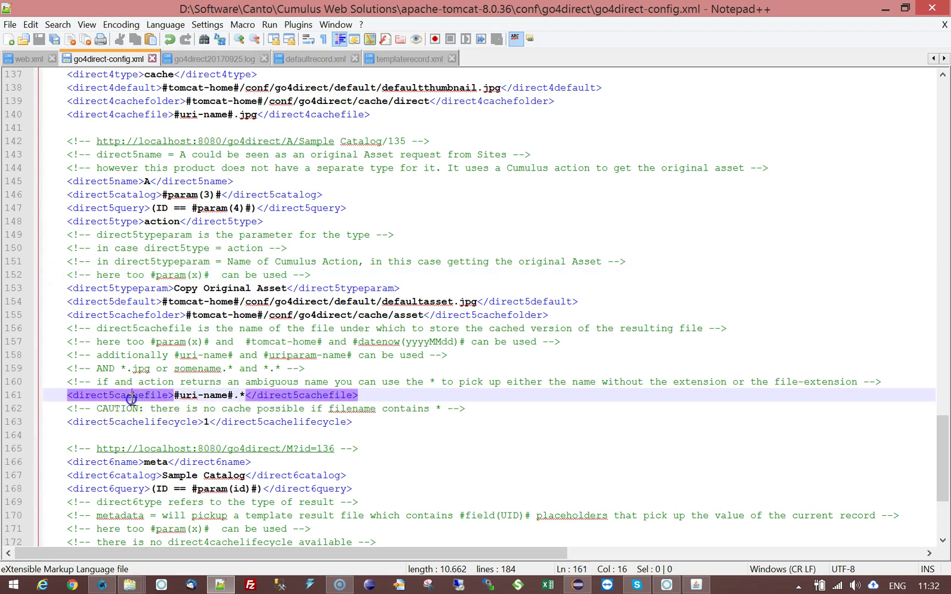
pyautogui.click(240, 395)
pyautogui.moveTo(240, 396); pyautogui.dragTo(245, 395)
pyautogui.click(363, 395)
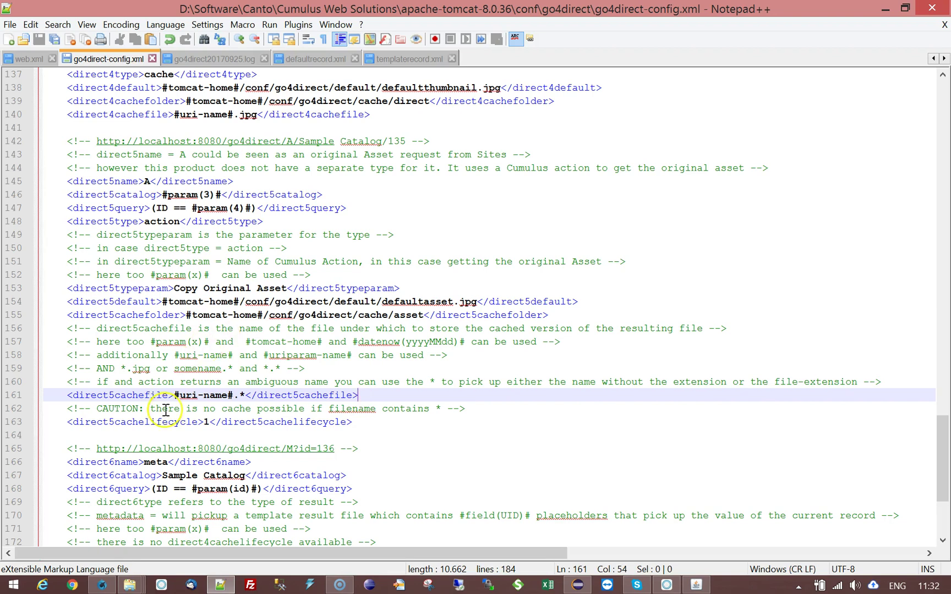
# Step: Set direct5cachelifecycle to 0 and save go4direct-config.xml
pyautogui.click(214, 423)
pyautogui.hotkey('shift', 'Left')
pyautogui.write('0')
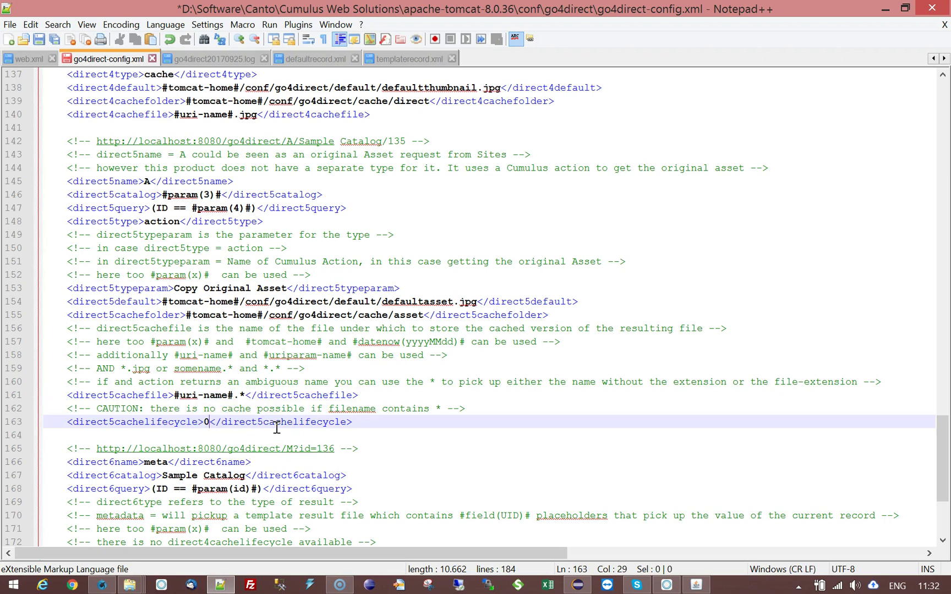
pyautogui.hotkey('ctrl', 's')
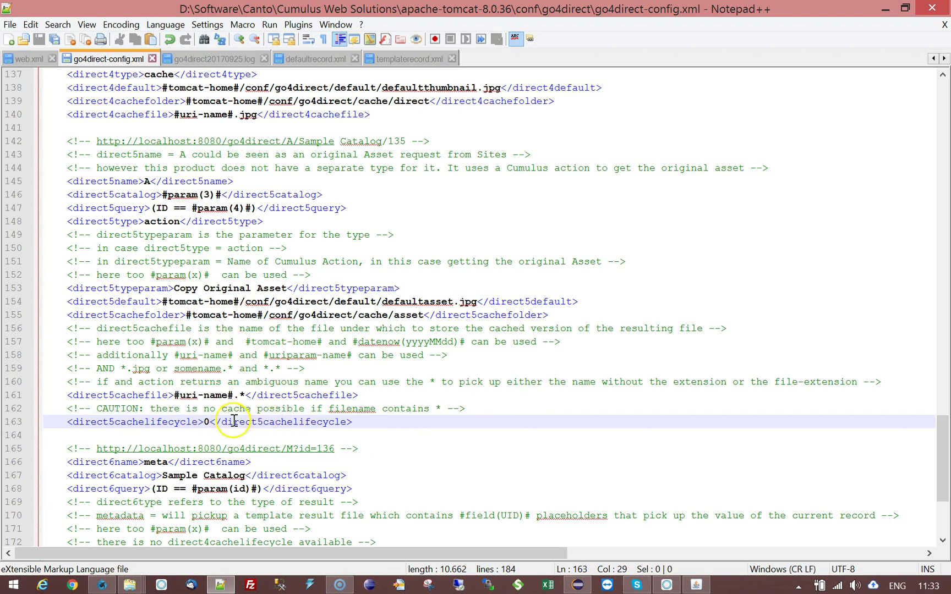
pyautogui.click(237, 396)
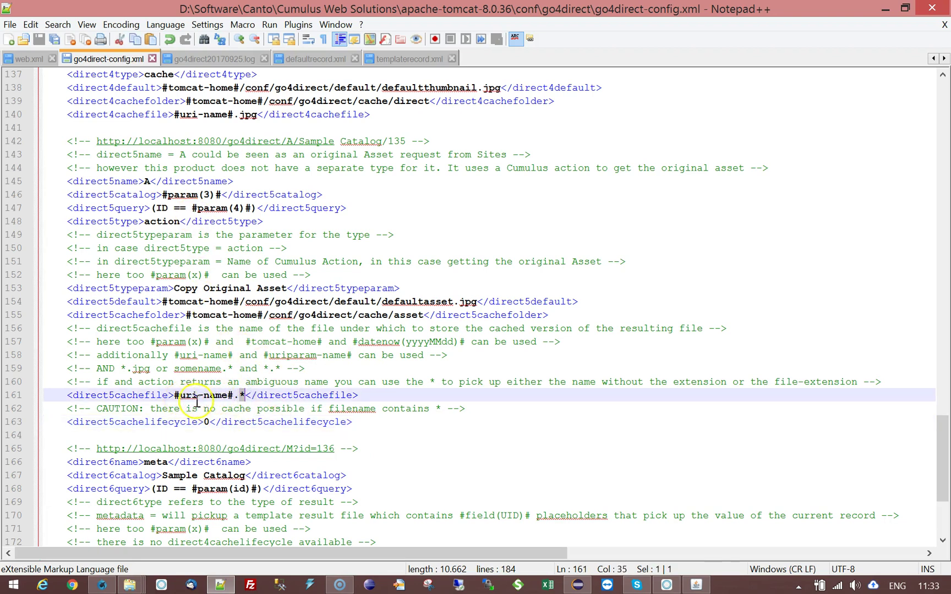
pyautogui.click(259, 395)
# Step: Examine the direct6name value meta and check for a matching servlet mapping in web.xml
pyautogui.scroll(-4, 575, 423)
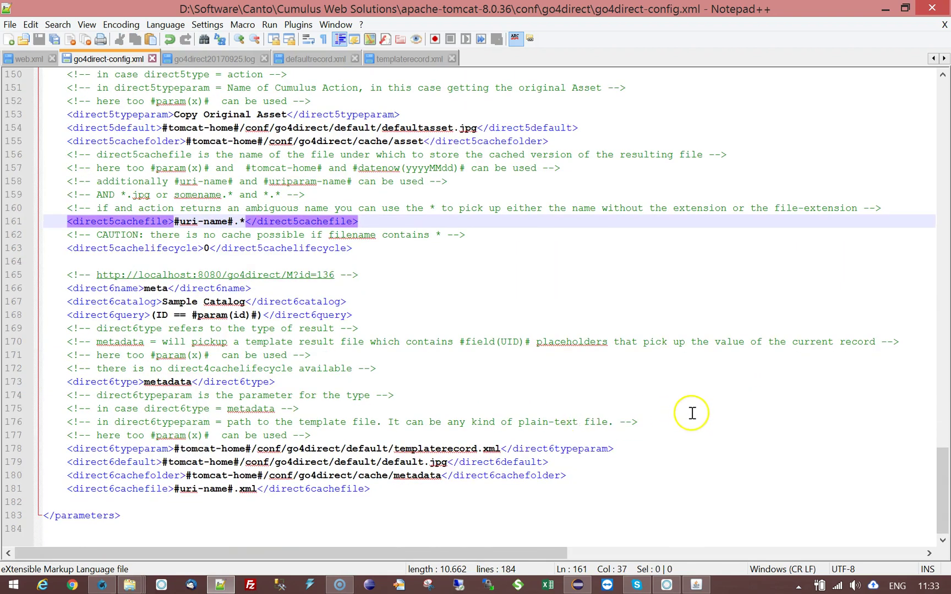
pyautogui.click(265, 288)
pyautogui.doubleClick(157, 288)
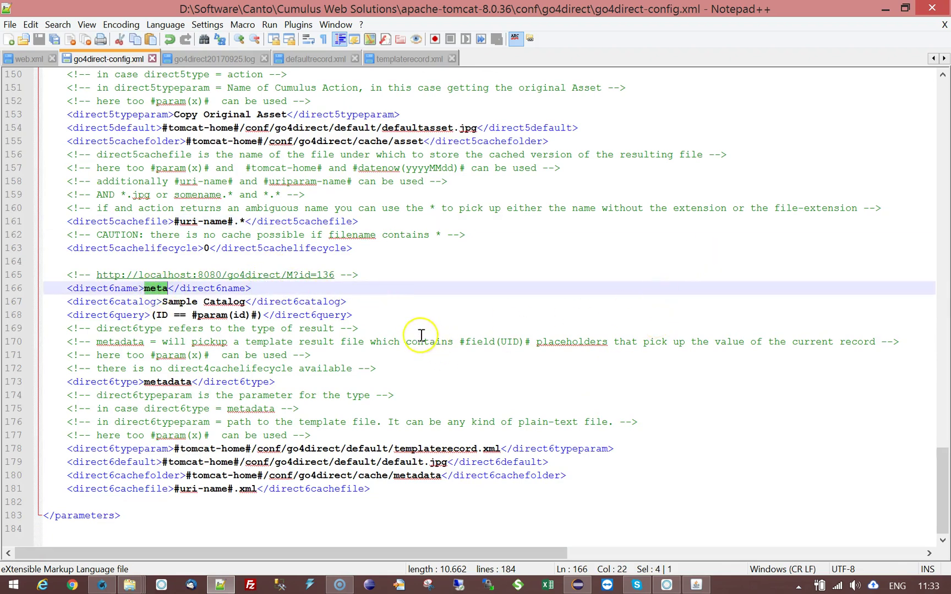
pyautogui.click(402, 315)
pyautogui.click(28, 58)
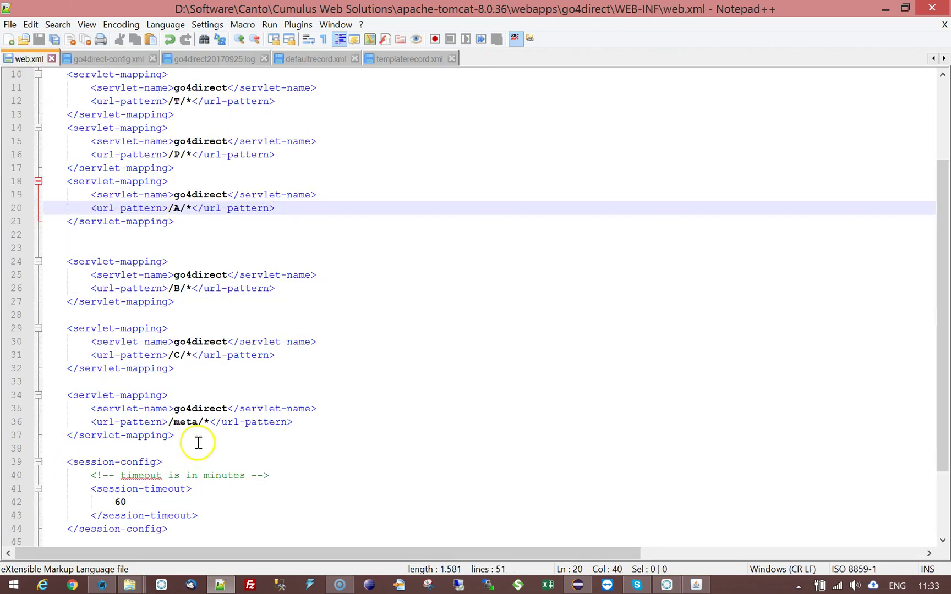
# Step: Restart Tomcat by closing its running console window and launching startup.bat from the apache-tomcat-8.0.36 bin folder
pyautogui.click(697, 587)
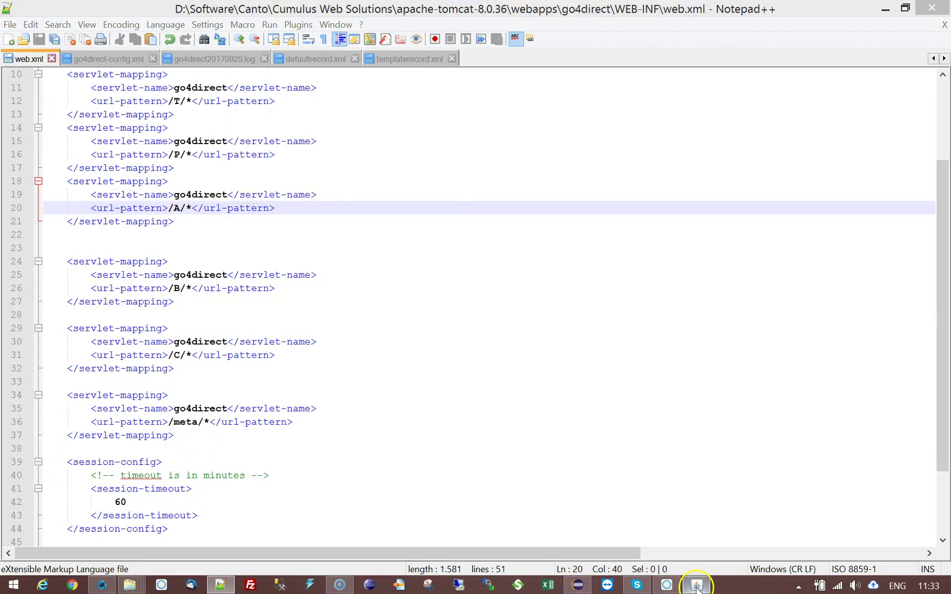
pyautogui.click(449, 42)
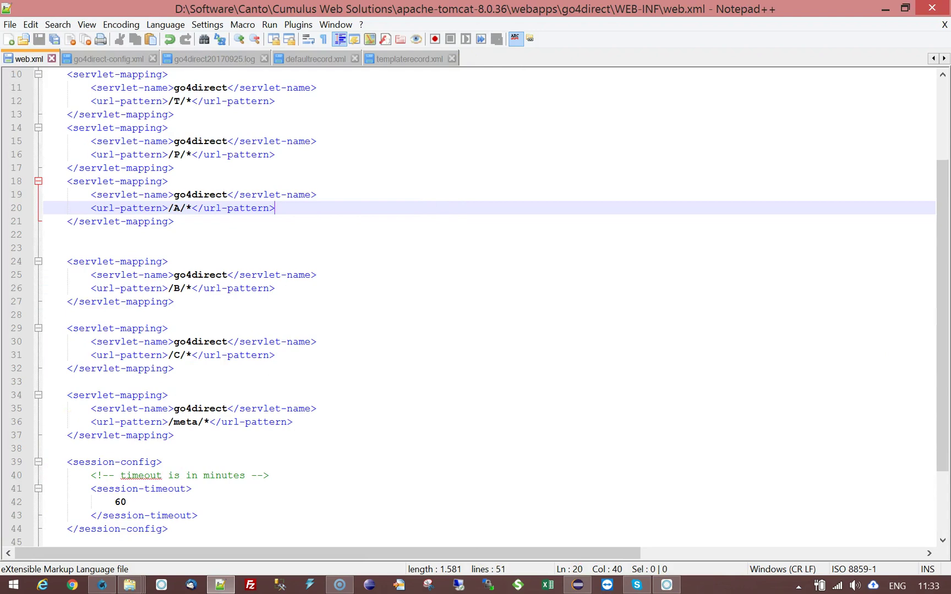
pyautogui.hotkey('alt', 'Tab')
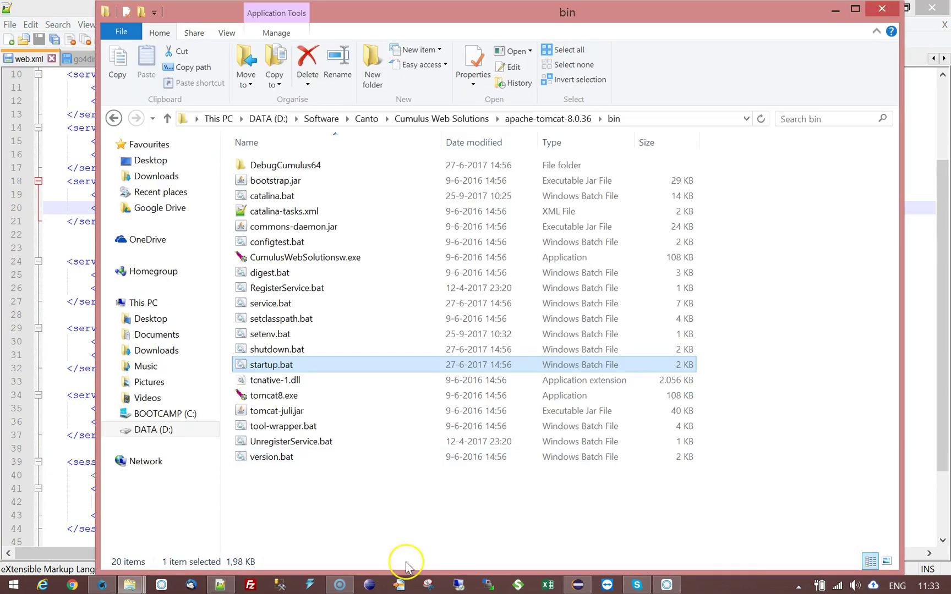
pyautogui.doubleClick(242, 365)
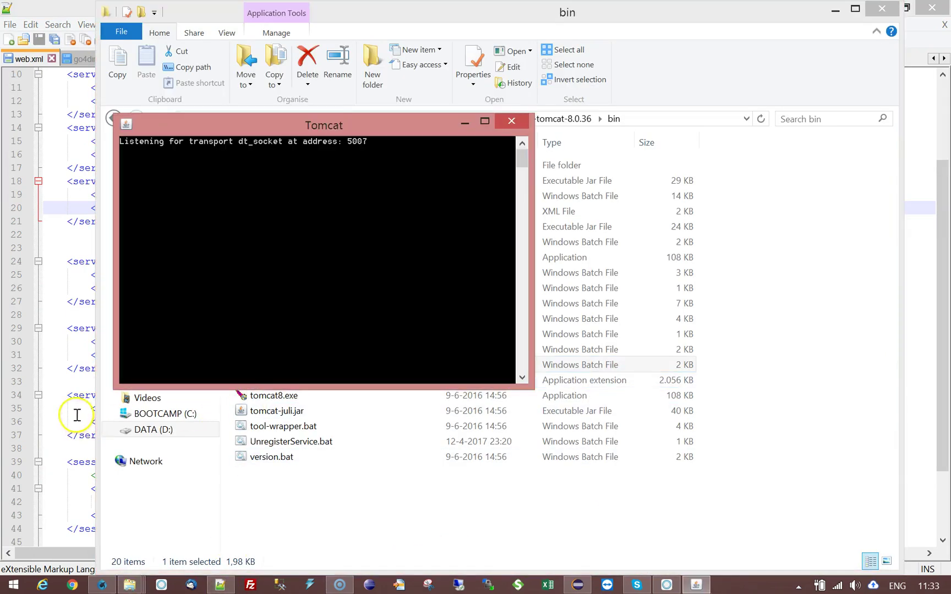
# Step: Return to go4direct-config.xml in Notepad++ and change the request name in the example URL above direct6name to meta
pyautogui.click(74, 396)
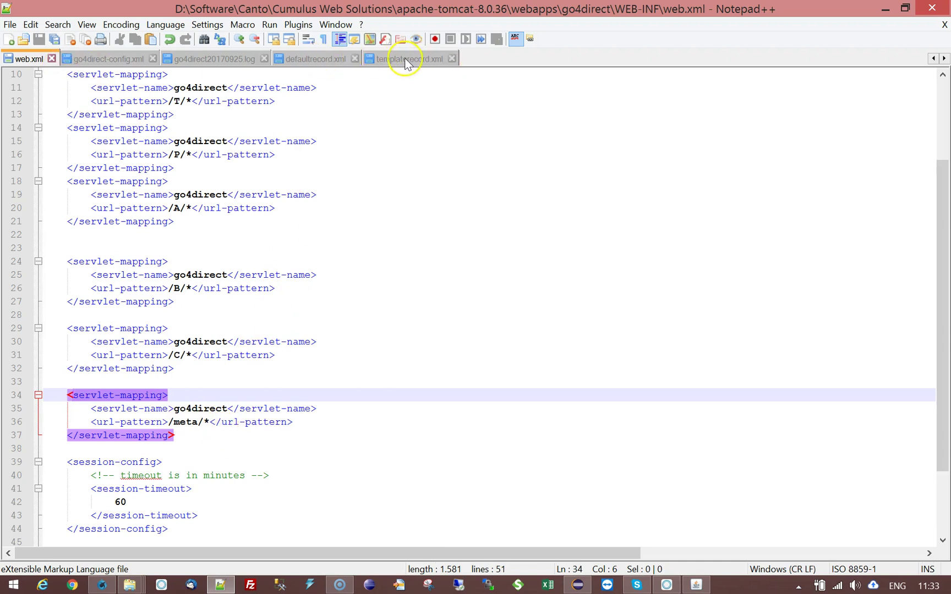
pyautogui.click(126, 59)
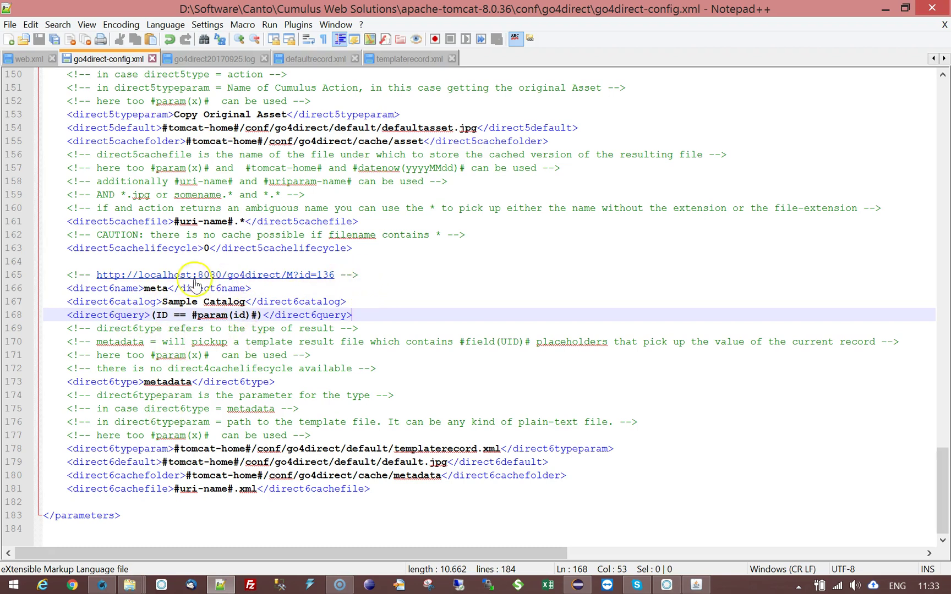
pyautogui.click(293, 275)
pyautogui.press('BackSpace')
pyautogui.write('met')
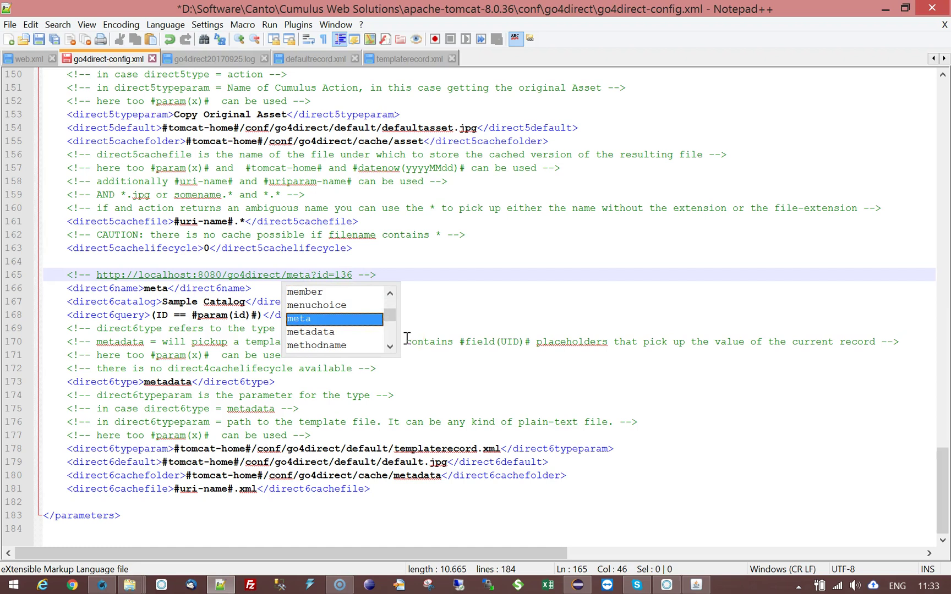
pyautogui.write('a')
pyautogui.press('Escape')
pyautogui.press('Up')
pyautogui.press('Down')
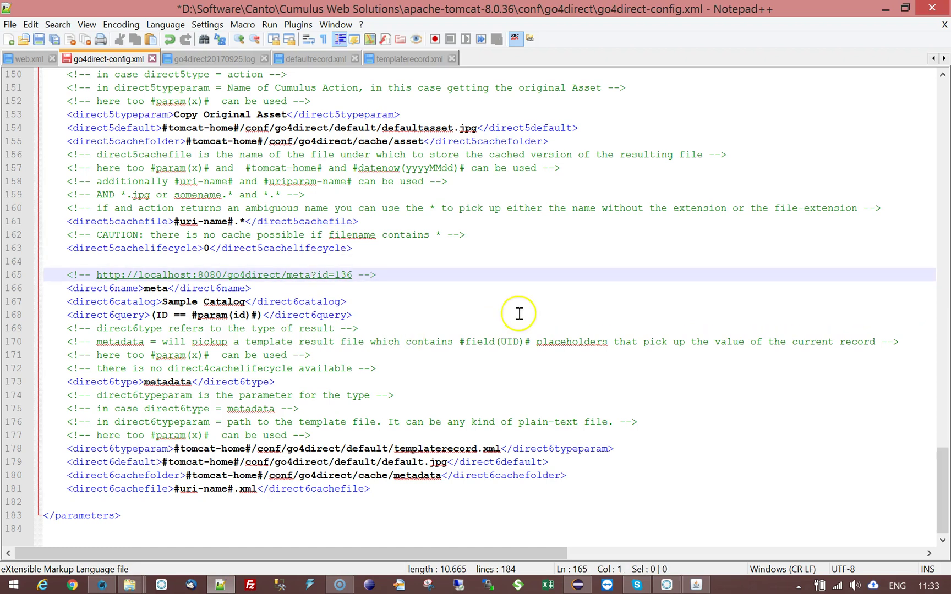
pyautogui.moveTo(97, 275); pyautogui.dragTo(353, 275)
pyautogui.hotkey('ctrl', 'c')
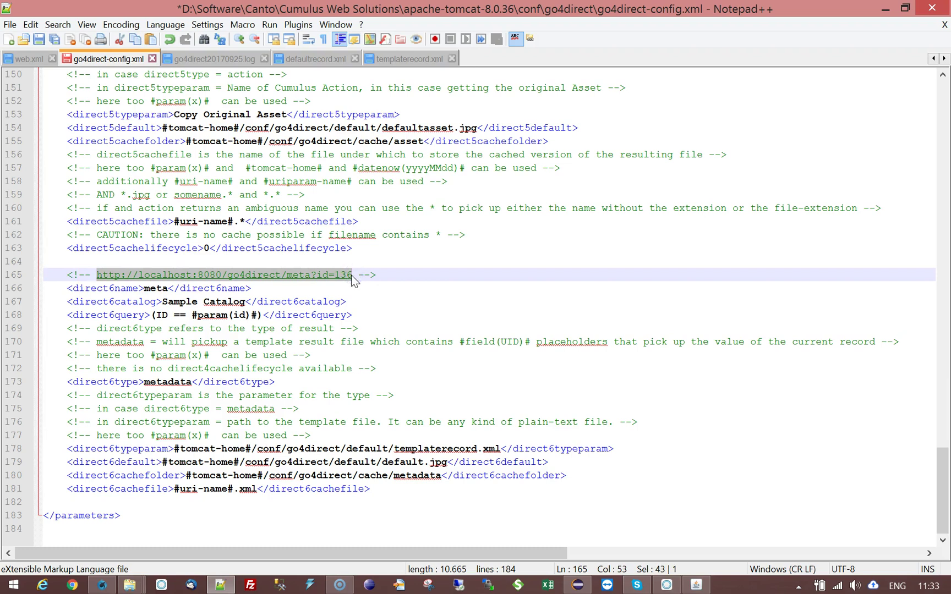
pyautogui.hotkey('ctrl', 's')
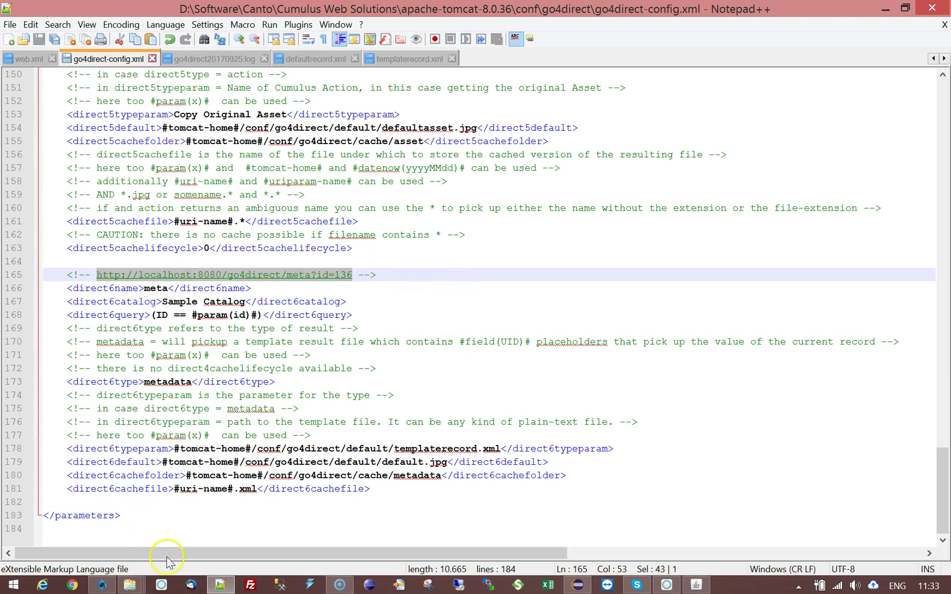
# Step: Switch to the web browser and load the copied metadata URL localhost:8080/go4direct/meta?id=136
pyautogui.click(100, 586)
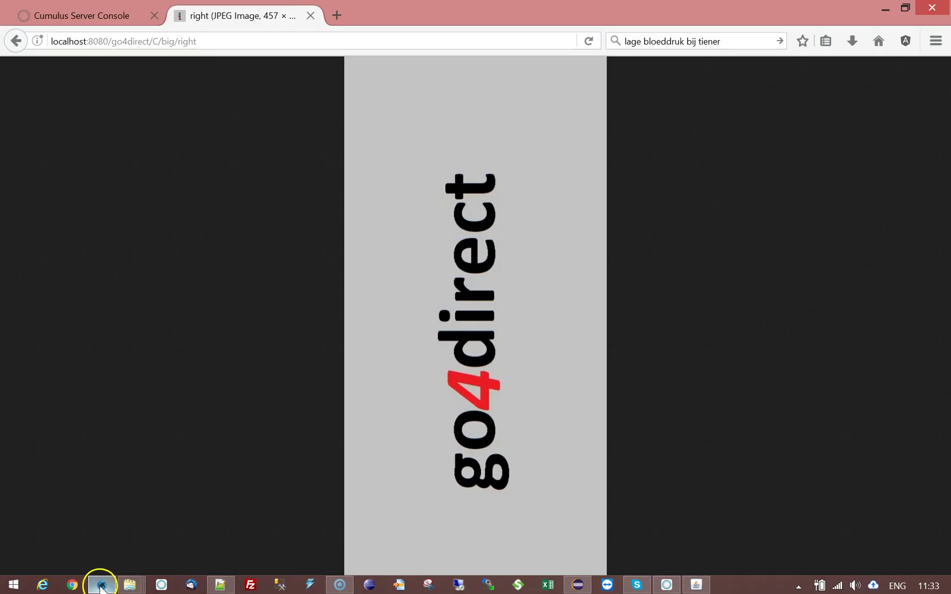
pyautogui.click(224, 44)
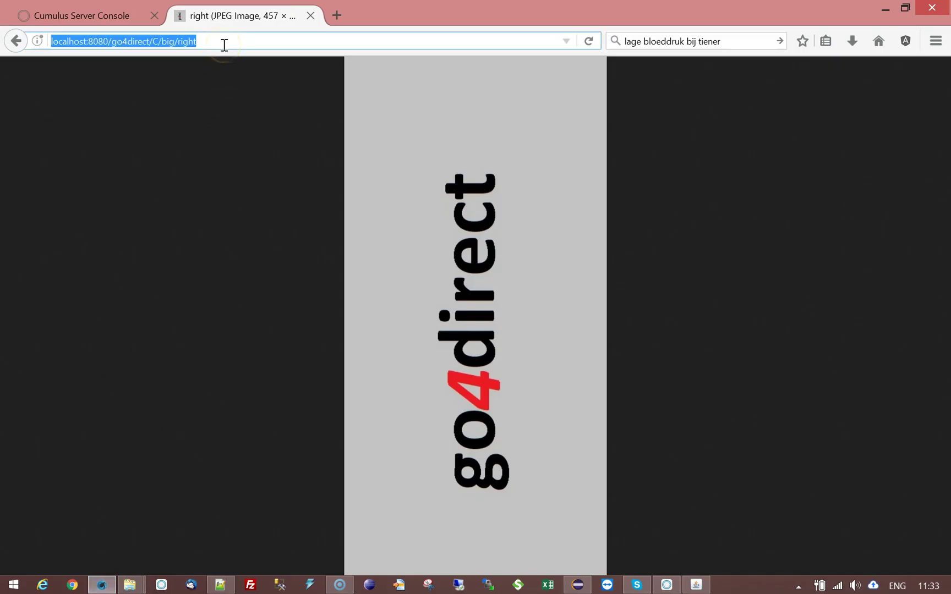
pyautogui.hotkey('ctrl', 'v')
pyautogui.press('Return')
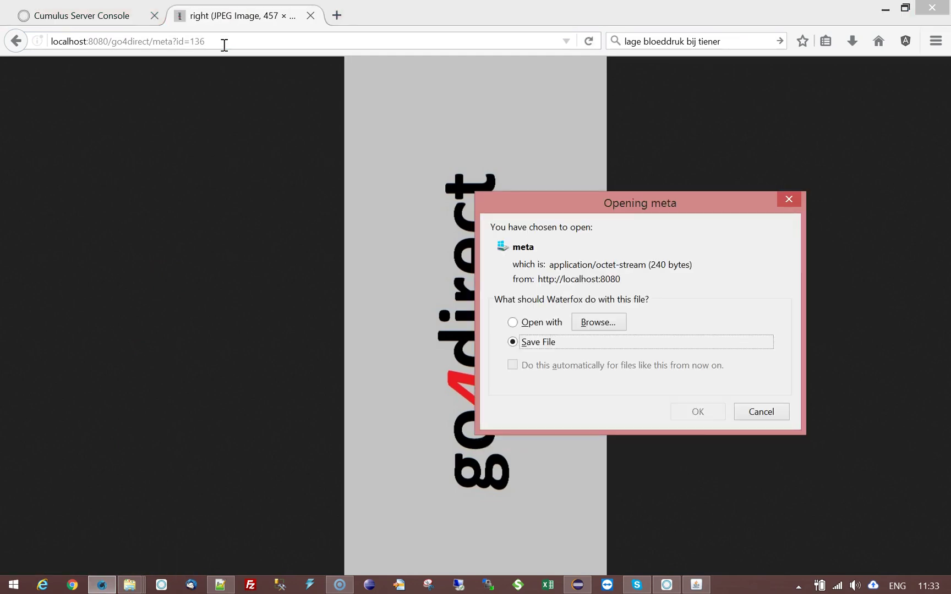
# Step: Save the offered meta file to disk and open the Downloads folder that contains it
pyautogui.click(459, 263)
pyautogui.click(527, 350)
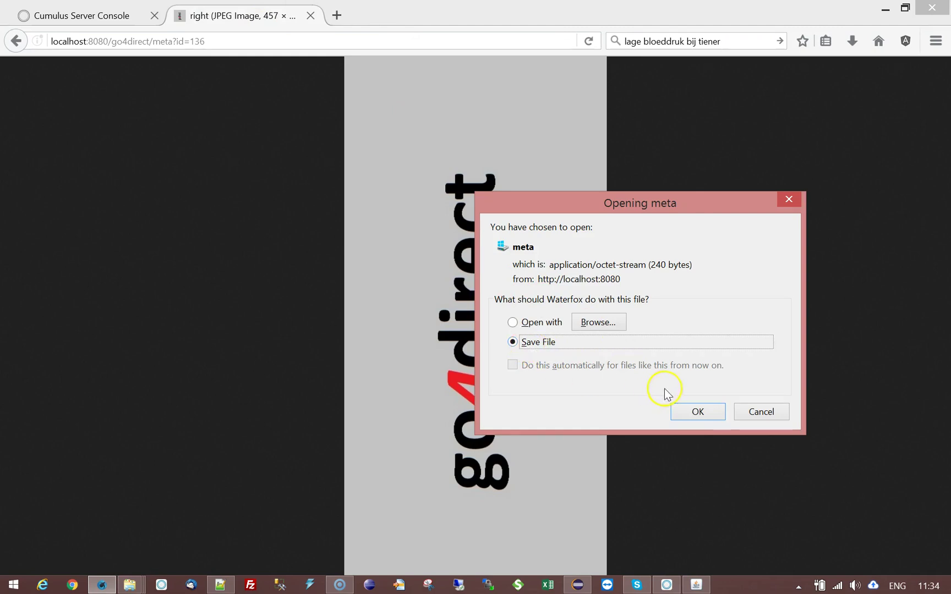
pyautogui.click(695, 412)
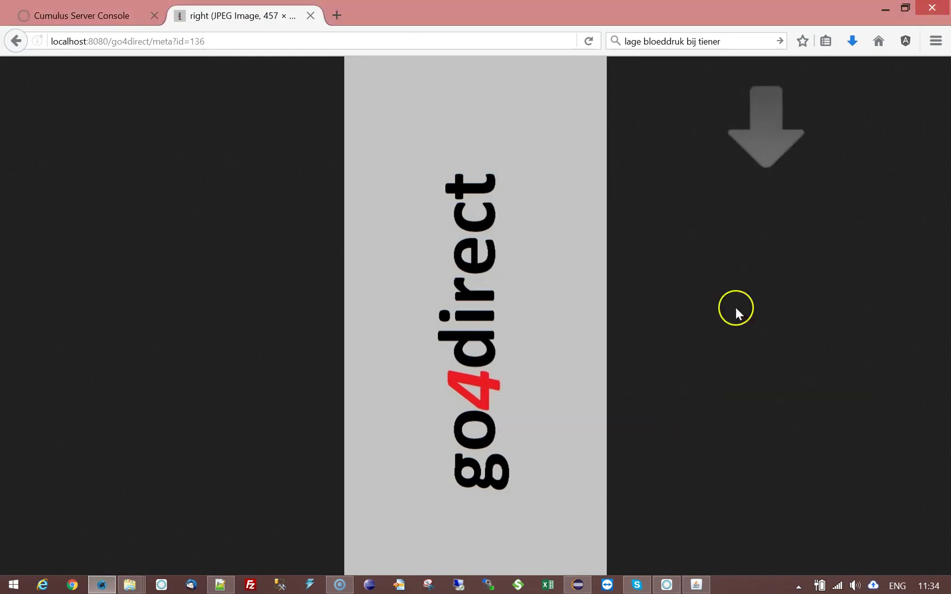
pyautogui.click(853, 43)
pyautogui.click(845, 92)
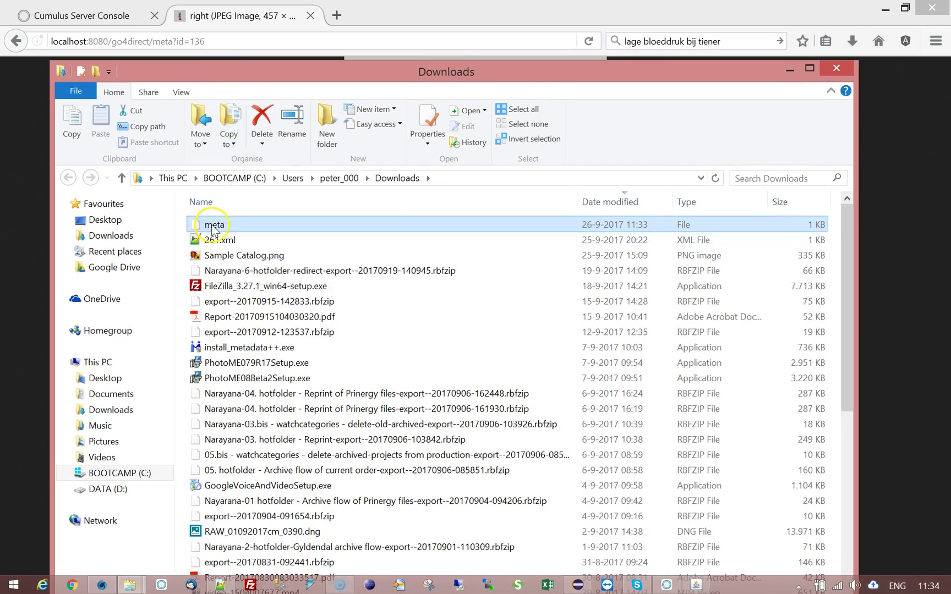
# Step: Open the downloaded meta file from the Downloads folder in Notepad++
pyautogui.click(197, 226)
pyautogui.rightClick(197, 225)
pyautogui.click(209, 248)
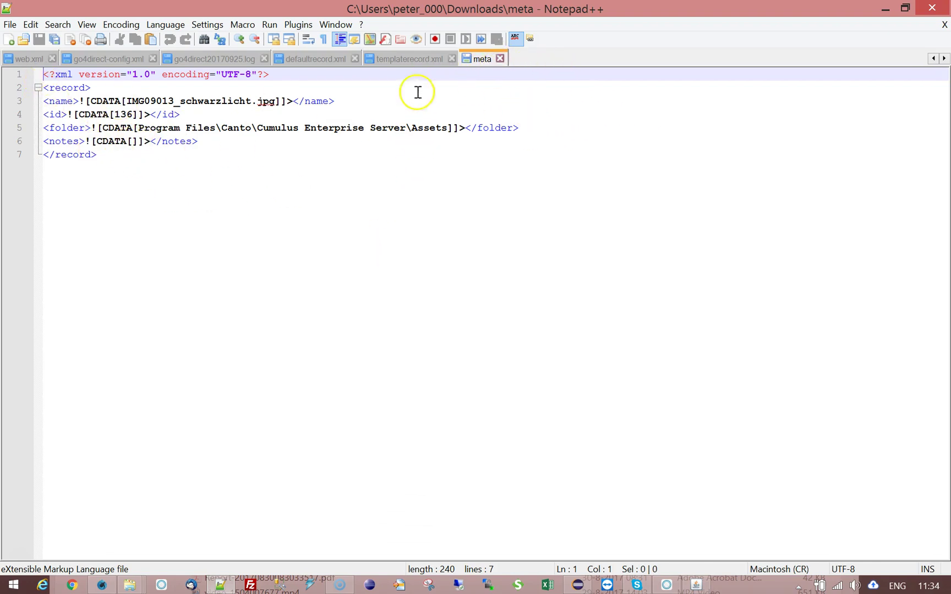
pyautogui.click(222, 586)
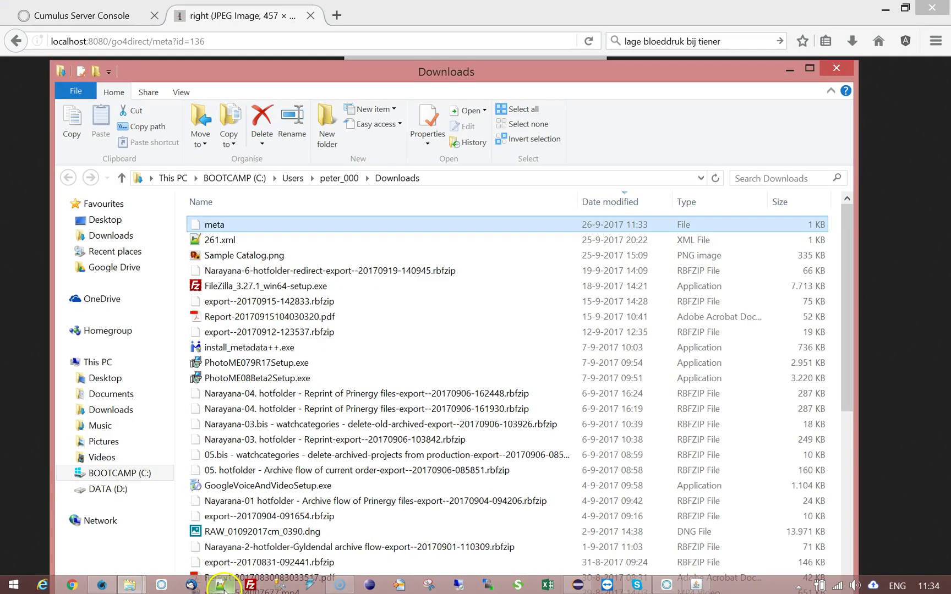
pyautogui.click(222, 586)
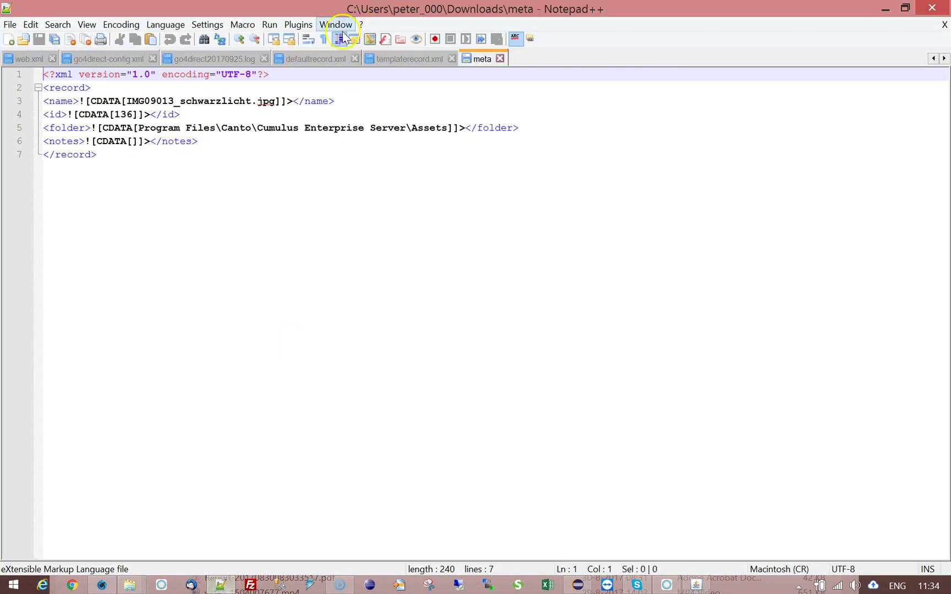
# Step: In go4direct-config.xml, highlight the template file name templaterecord in the direct6typeparam setting
pyautogui.click(105, 58)
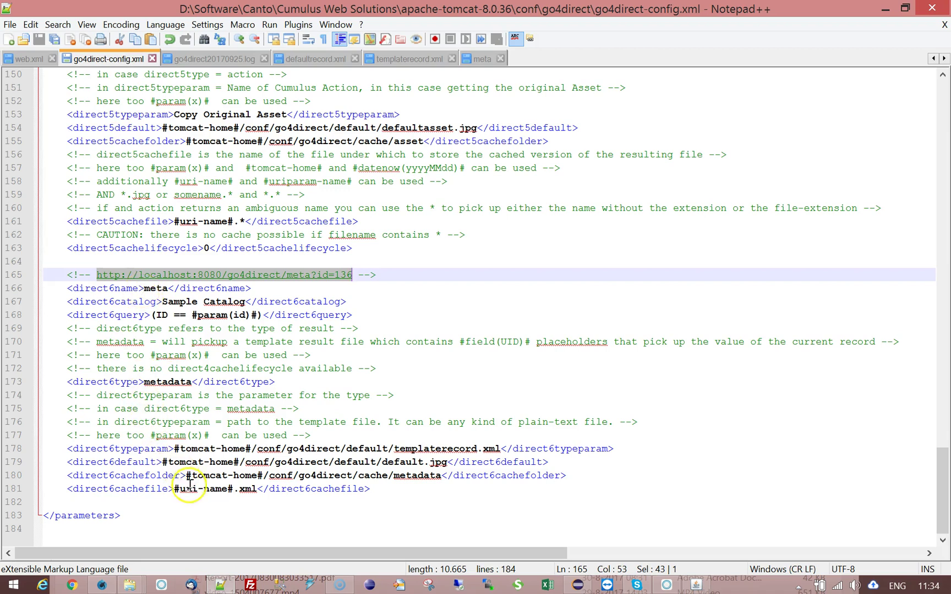
pyautogui.click(327, 438)
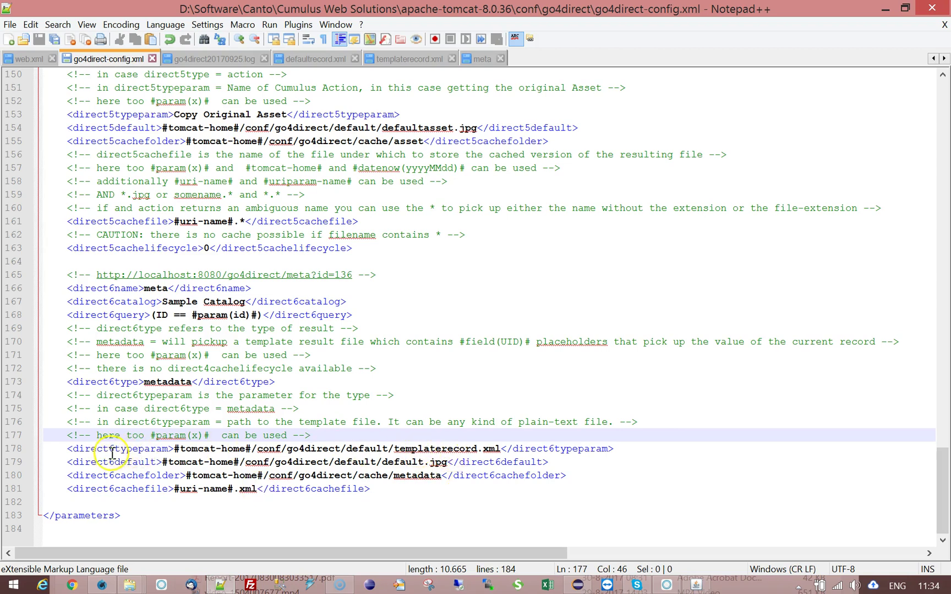
pyautogui.doubleClick(434, 449)
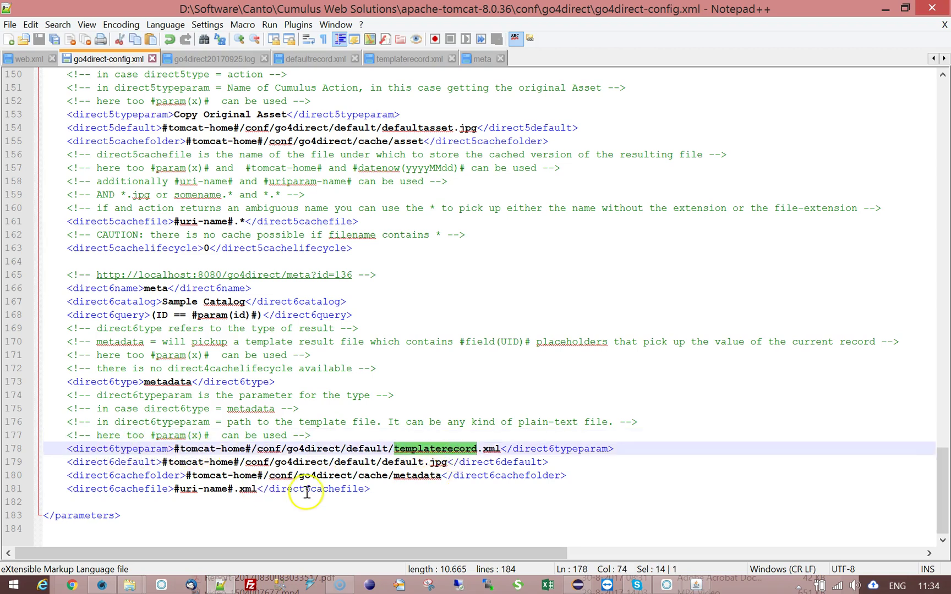
# Step: In templaterecord.xml, examine the name line's #field placeholder by highlighting its field UID and the :Asset Name part
pyautogui.click(424, 60)
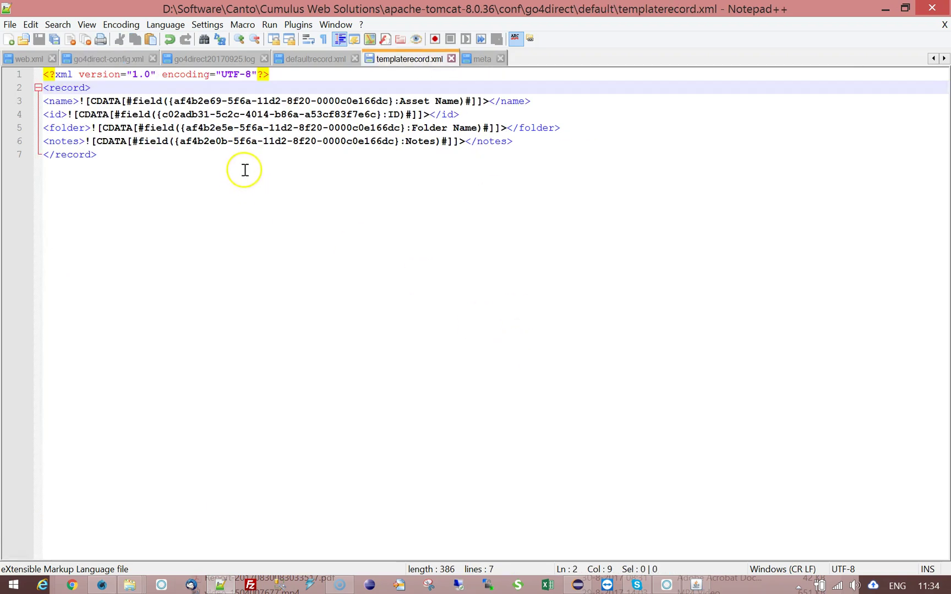
pyautogui.click(127, 100)
pyautogui.moveTo(127, 101); pyautogui.dragTo(462, 100)
pyautogui.click(260, 101)
pyautogui.moveTo(395, 101); pyautogui.dragTo(458, 100)
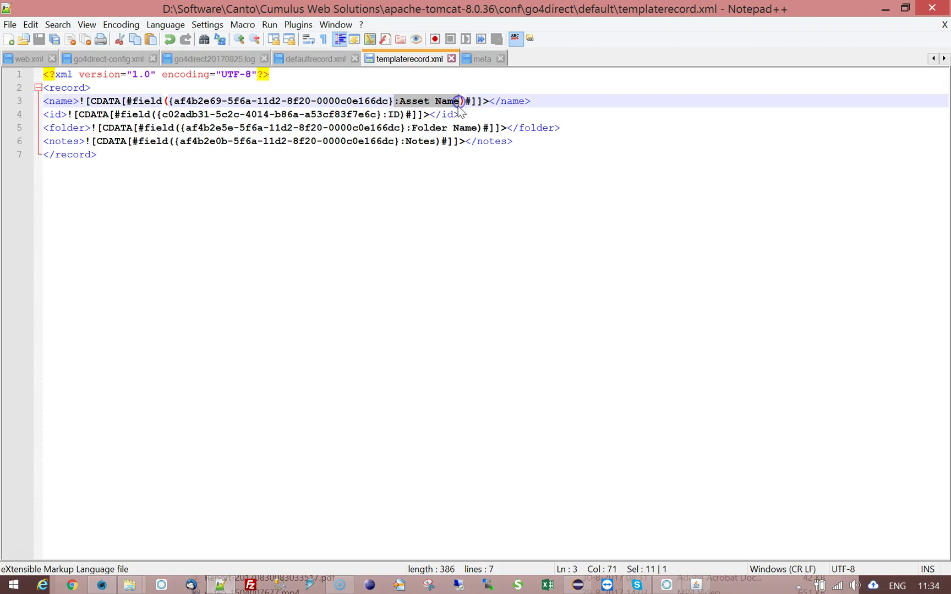
pyautogui.moveTo(168, 101); pyautogui.dragTo(380, 102)
pyautogui.click(421, 102)
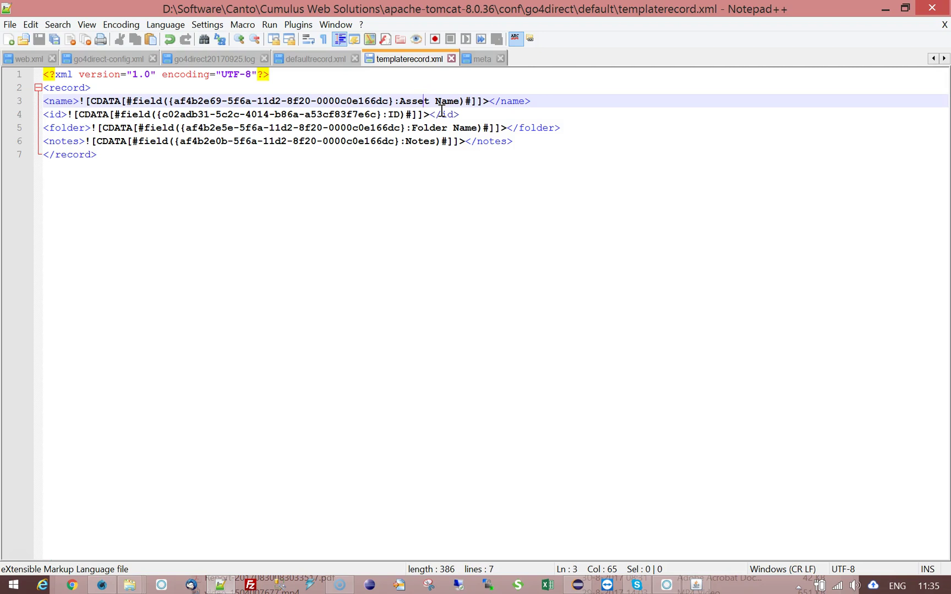
# Step: Compare the direct6 metadata settings in go4direct-config.xml with the record output in the downloaded meta file
pyautogui.click(94, 59)
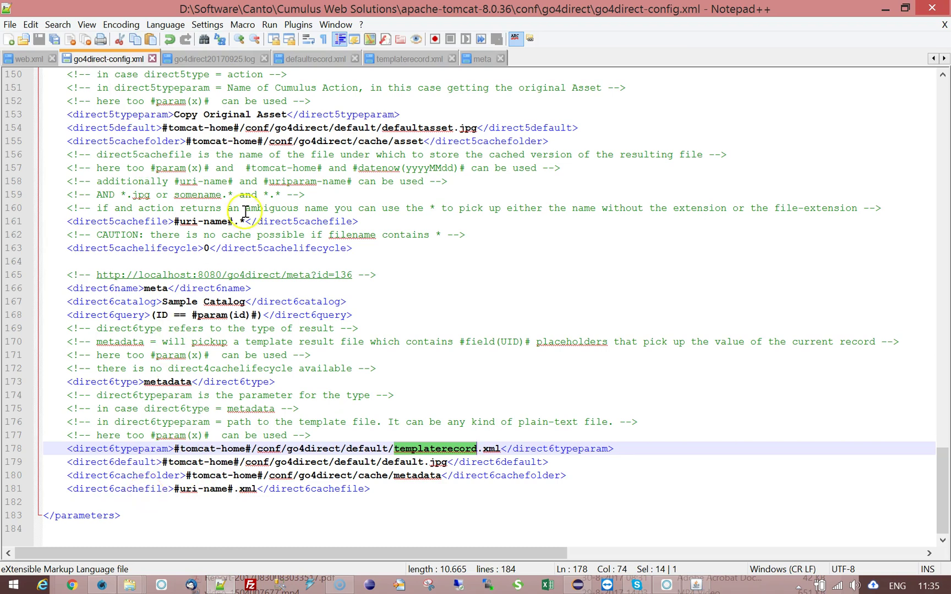
pyautogui.click(483, 59)
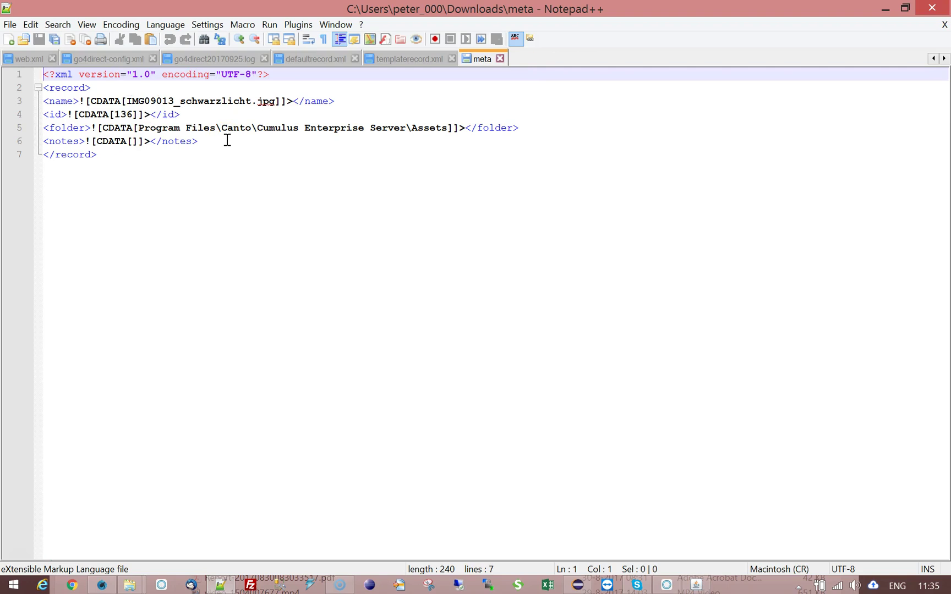
pyautogui.click(128, 60)
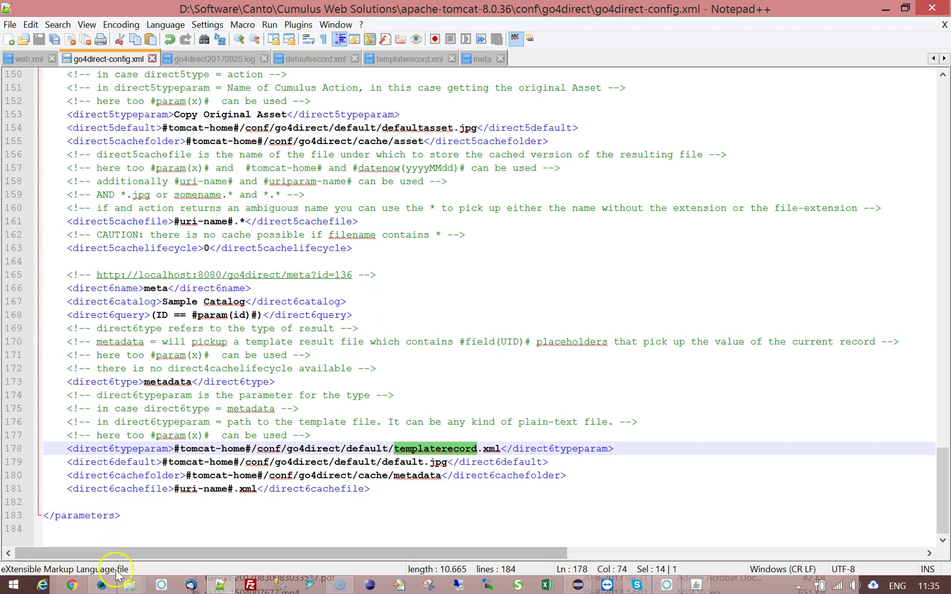
# Step: Switch to the web browser and load the metadata URL with a different record ID, localhost:8080/go4direct/meta?id=136000
pyautogui.click(106, 586)
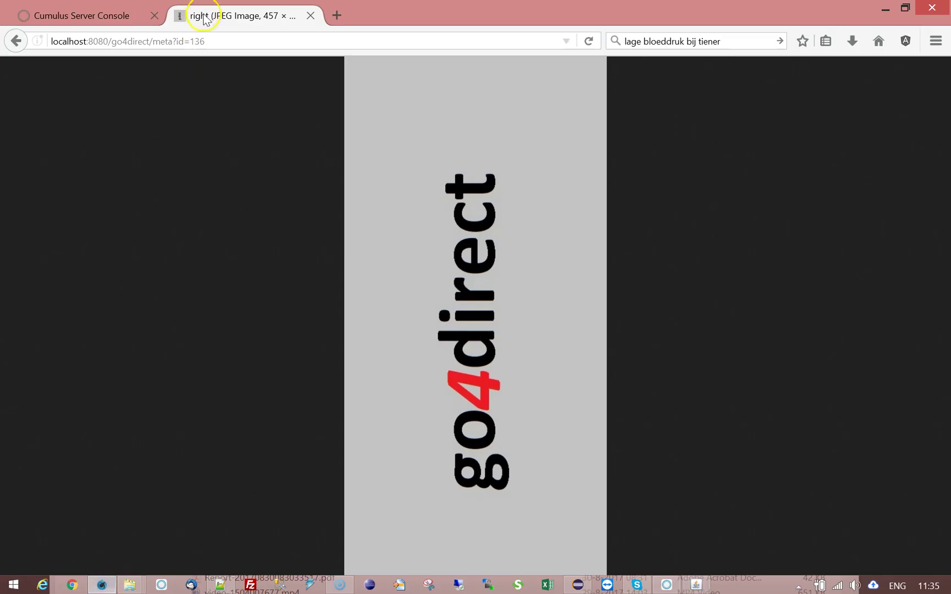
pyautogui.click(226, 42)
pyautogui.click(227, 41)
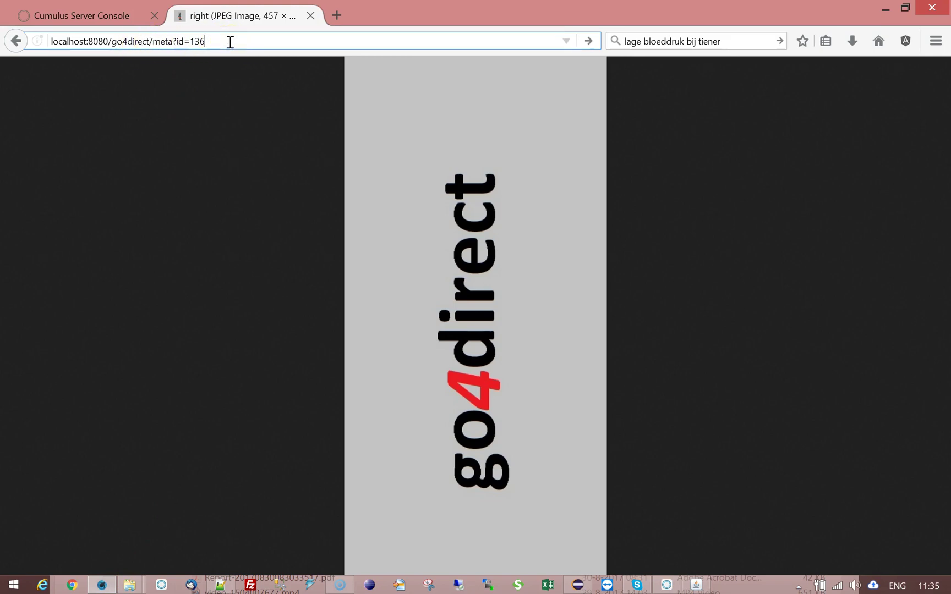
pyautogui.write('000')
pyautogui.press('Return')
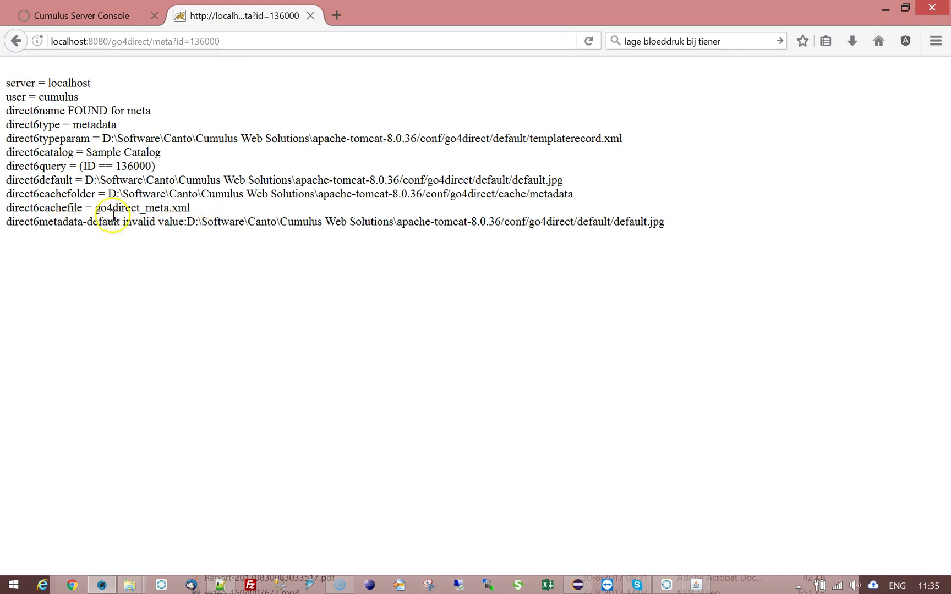
# Step: Replace the meta request in the address with T/ss and load localhost:8080/go4direct/T/ss
pyautogui.click(243, 38)
pyautogui.click(243, 38)
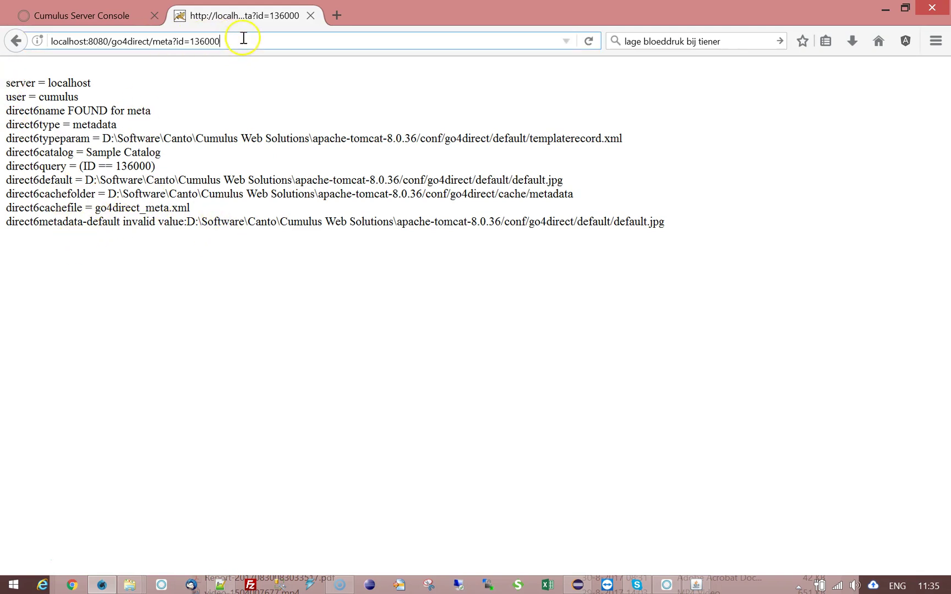
pyautogui.press('BackSpace')
pyautogui.press('BackSpace')
pyautogui.press('BackSpace')
pyautogui.press('BackSpace')
pyautogui.press('BackSpace')
pyautogui.press('BackSpace')
pyautogui.press('BackSpace')
pyautogui.press('BackSpace')
pyautogui.press('BackSpace')
pyautogui.press('BackSpace')
pyautogui.press('BackSpace')
pyautogui.press('BackSpace')
pyautogui.press('BackSpace')
pyautogui.press('BackSpace')
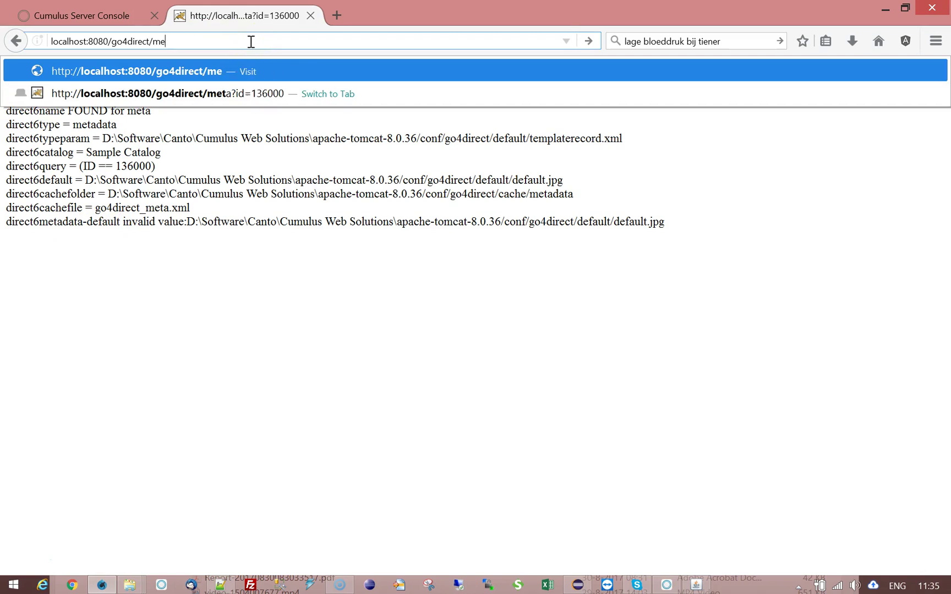
pyautogui.write('T')
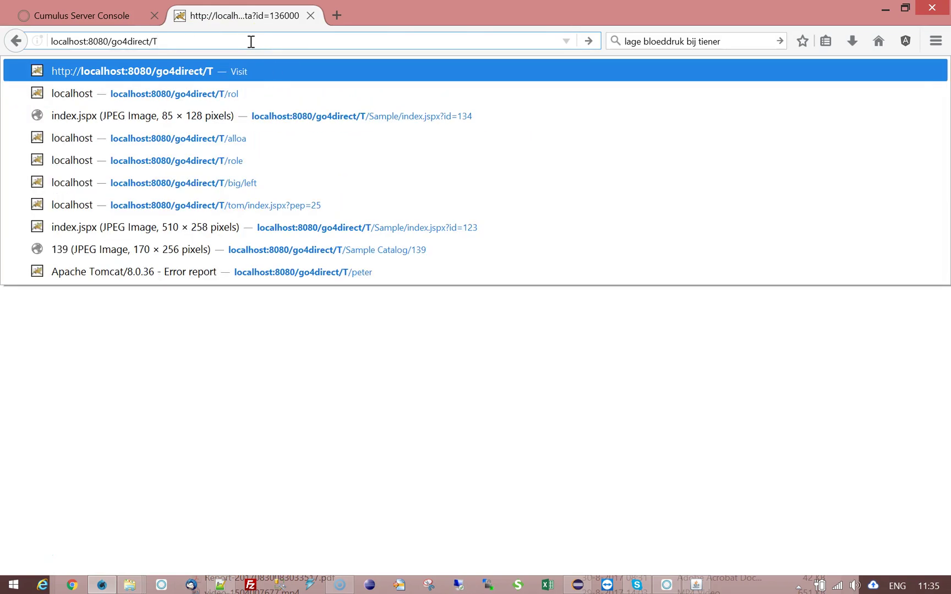
pyautogui.write('/')
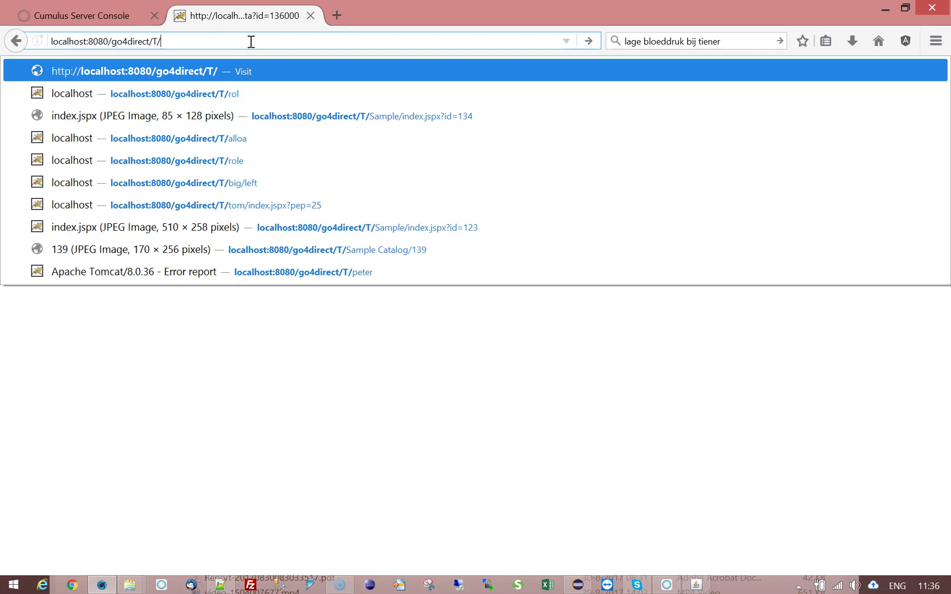
pyautogui.write('ss')
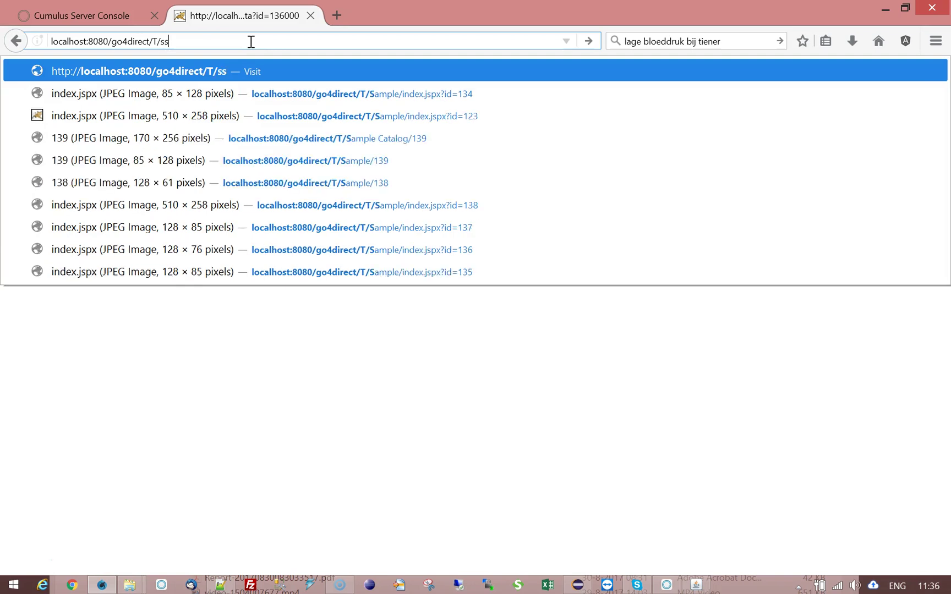
pyautogui.press('Return')
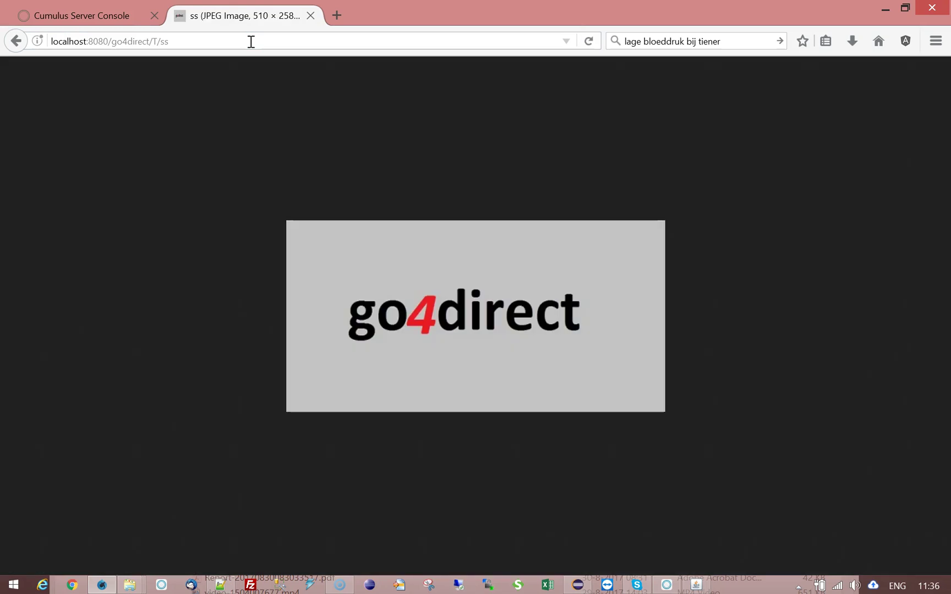